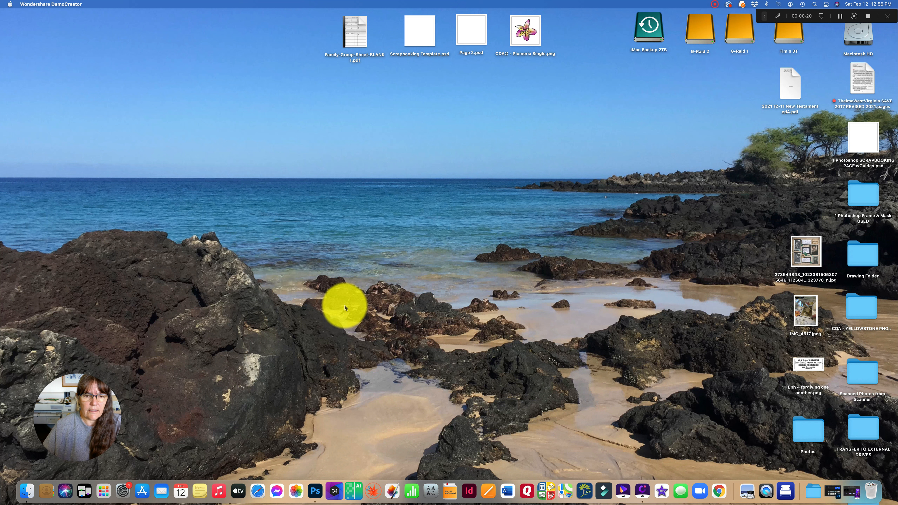
- Launch Photoshop and open the Page 2.psd file from the Desktop
left_click(315, 489)
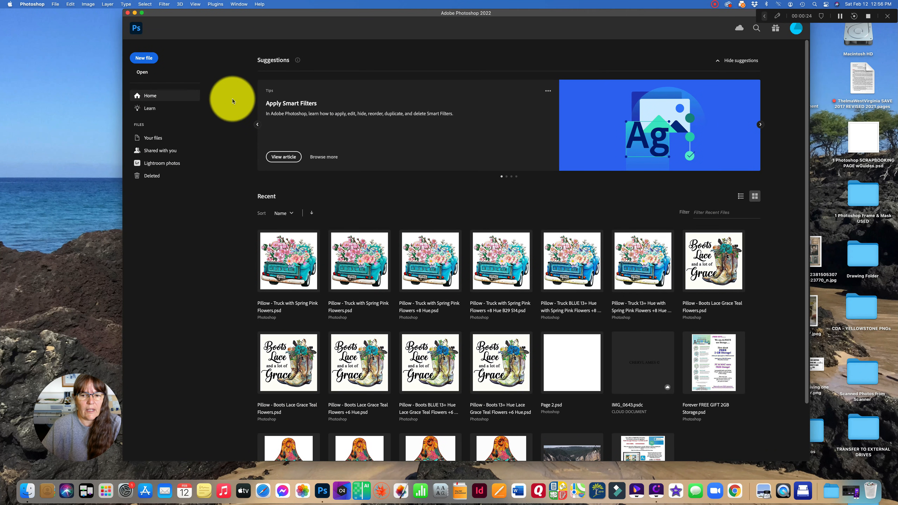
left_click(56, 4)
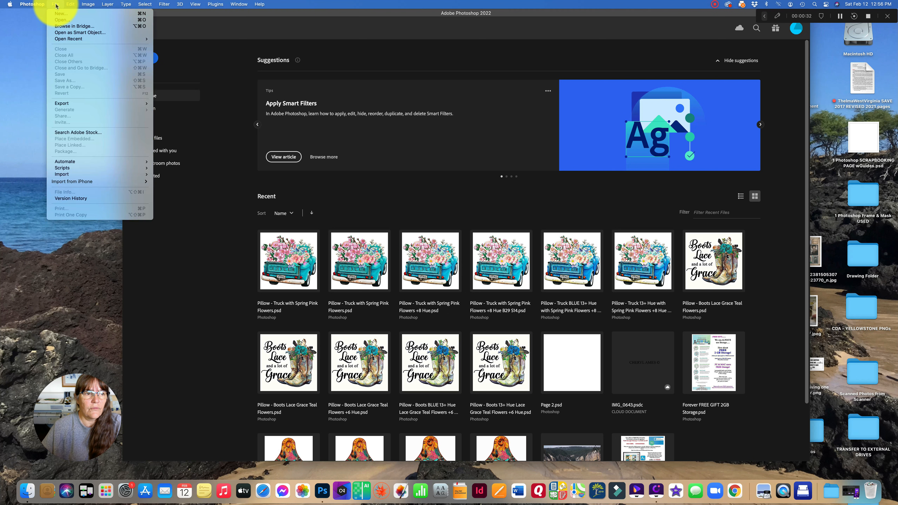
mouse_move(59, 40)
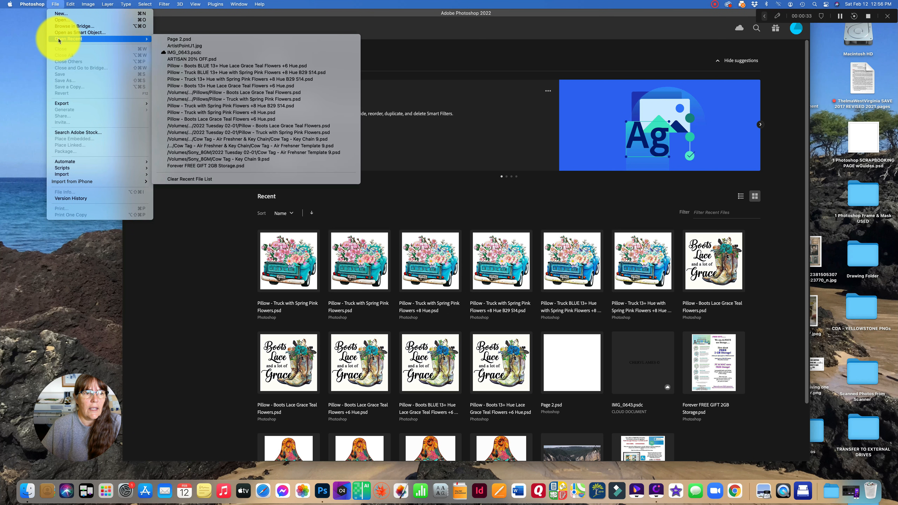
left_click(57, 21)
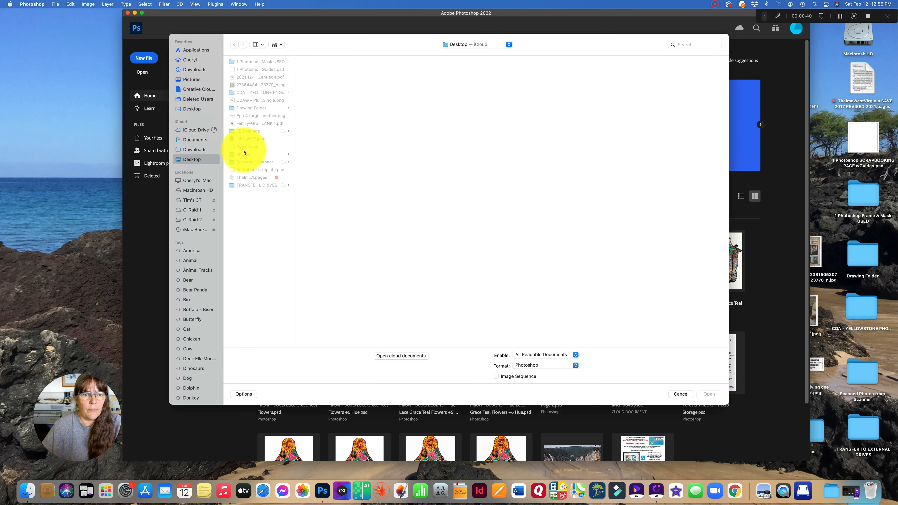
left_click(247, 146)
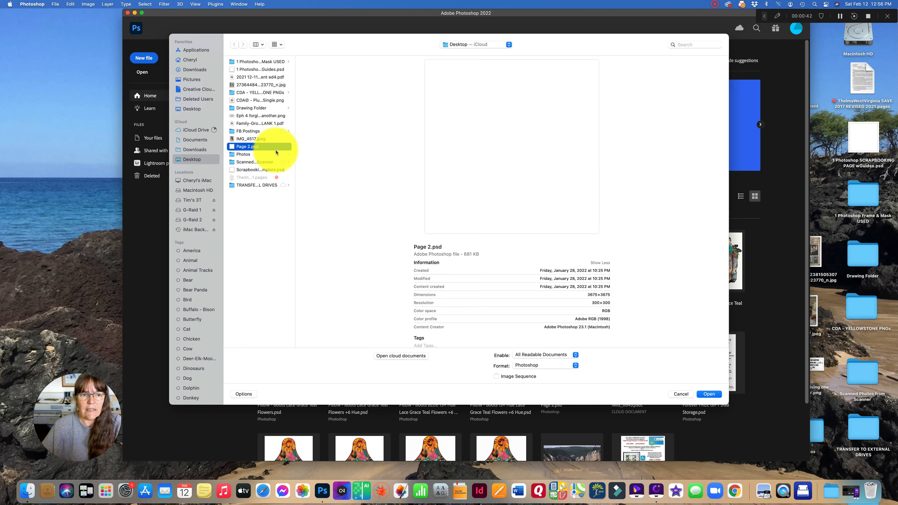
left_click(709, 394)
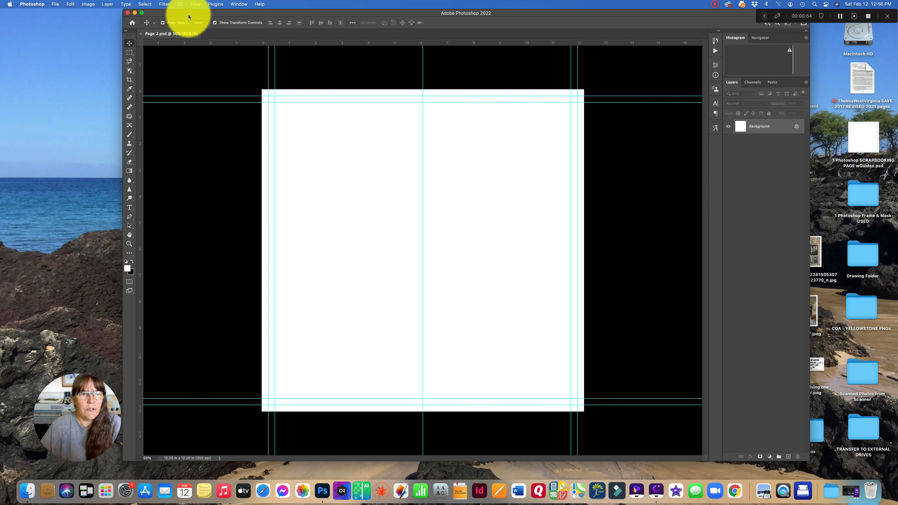
- Move the Photoshop window aside and open the Scanned Photos folder under Cheryl Scrapbook Photos on the Tim's 3T drive in Finder
left_click_drag(189, 16, 233, 16)
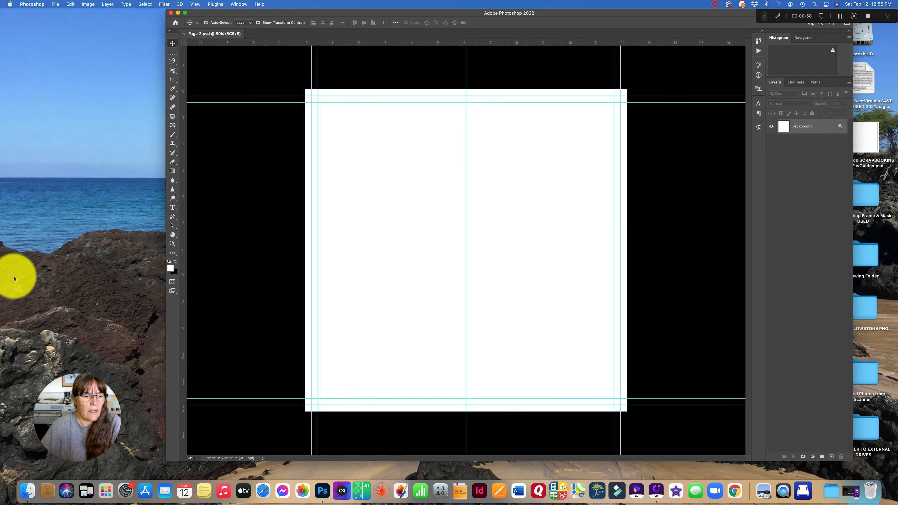
left_click(28, 484)
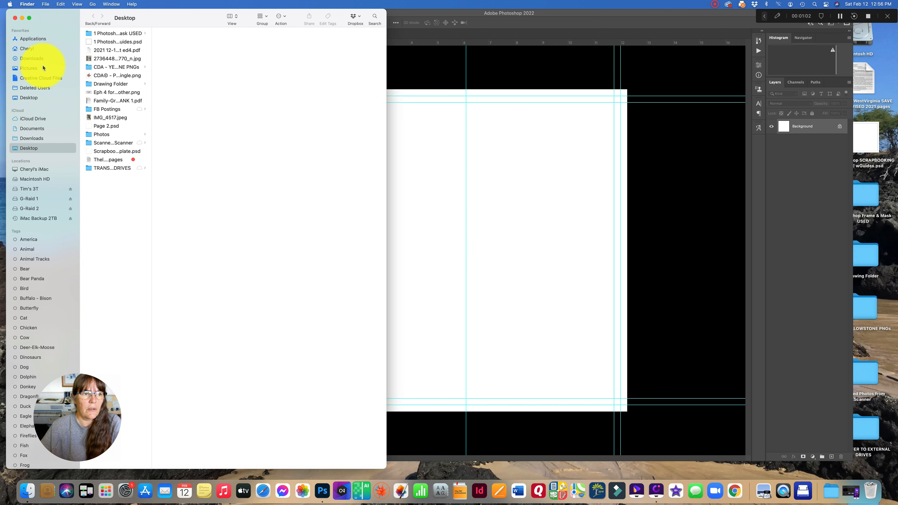
left_click(38, 189)
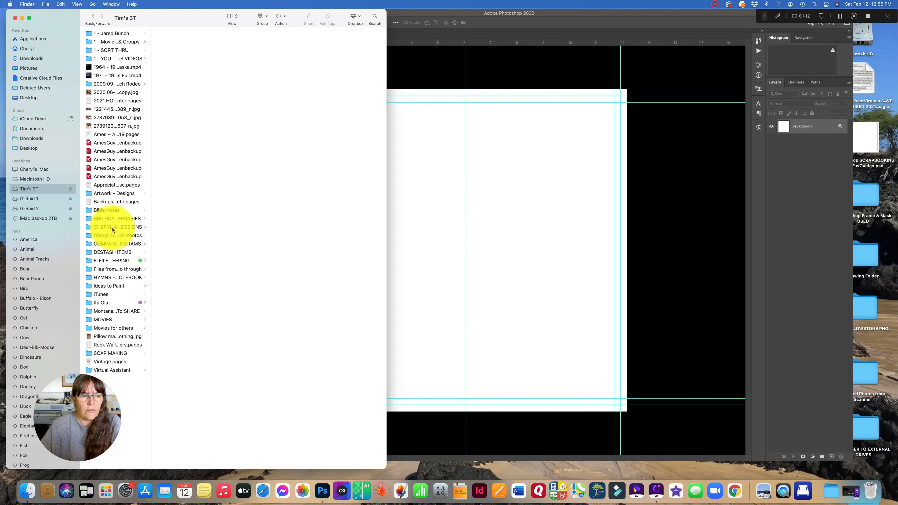
left_click(115, 236)
left_click_drag(222, 228, 301, 229)
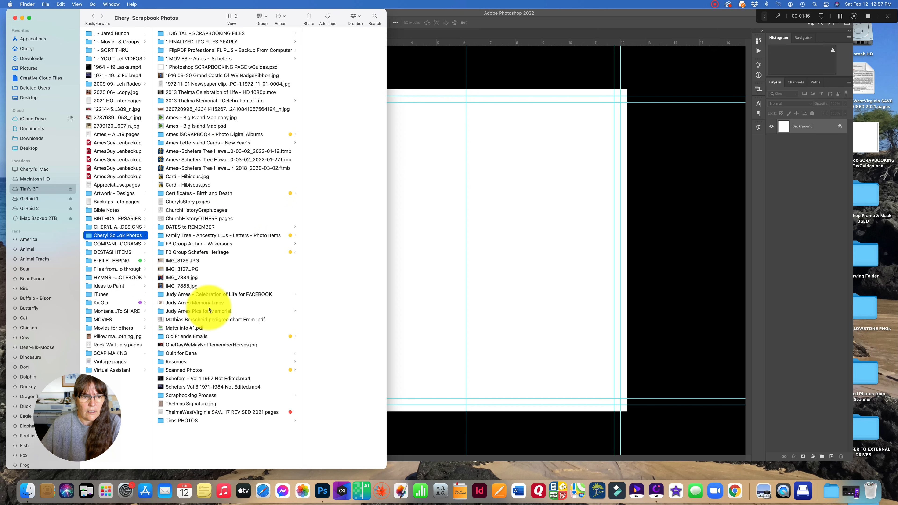
left_click(178, 370)
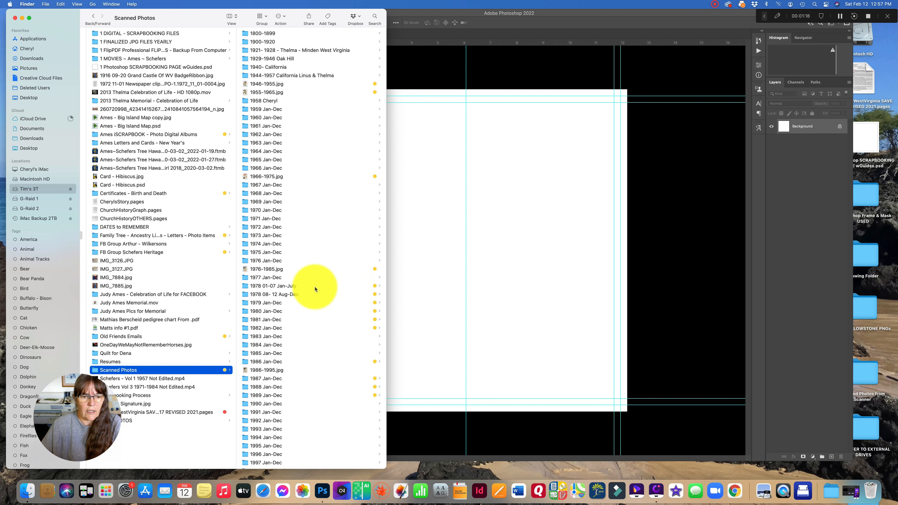
- Open the 2008 Jan-Dec folder and then its 2008 06-22 Montana Wyoming Trip folder
scroll(263, 291, "down", 15)
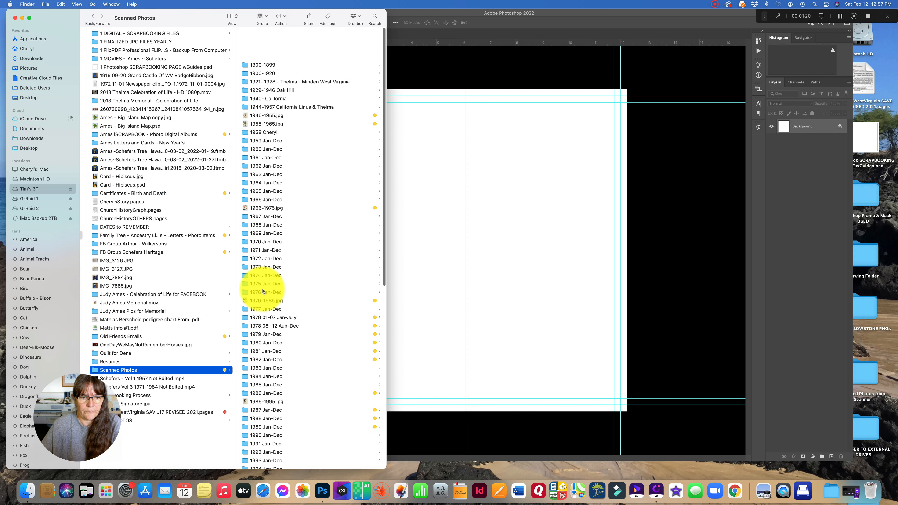
left_click(266, 283)
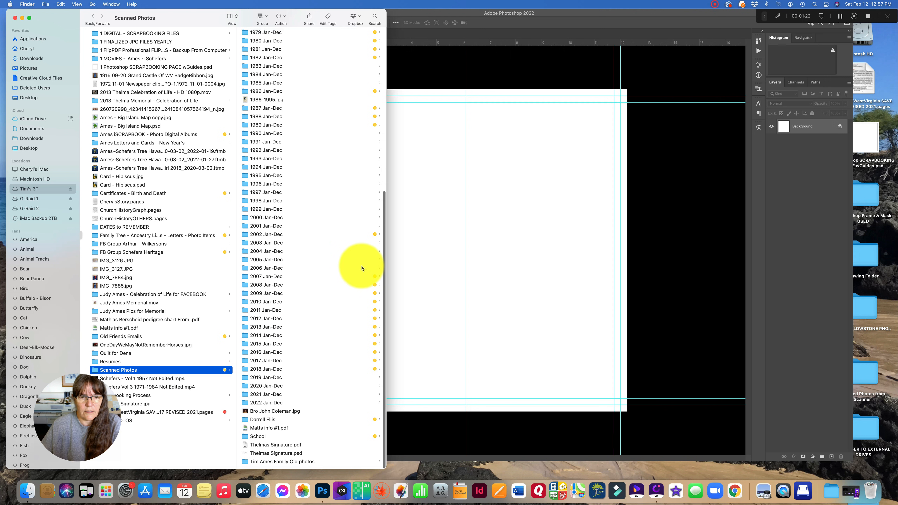
scroll(253, 203, "down", 10)
scroll(253, 203, "down", 20)
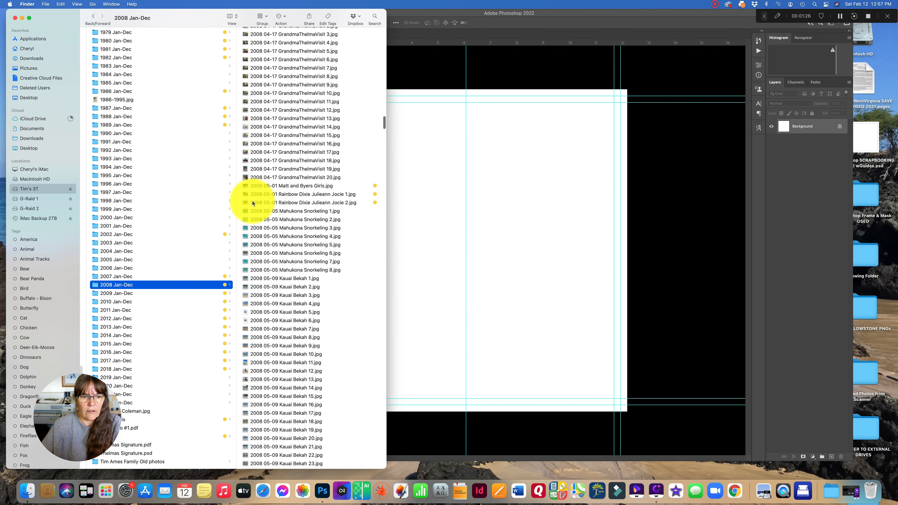
scroll(252, 202, "down", 10)
scroll(253, 203, "down", 8)
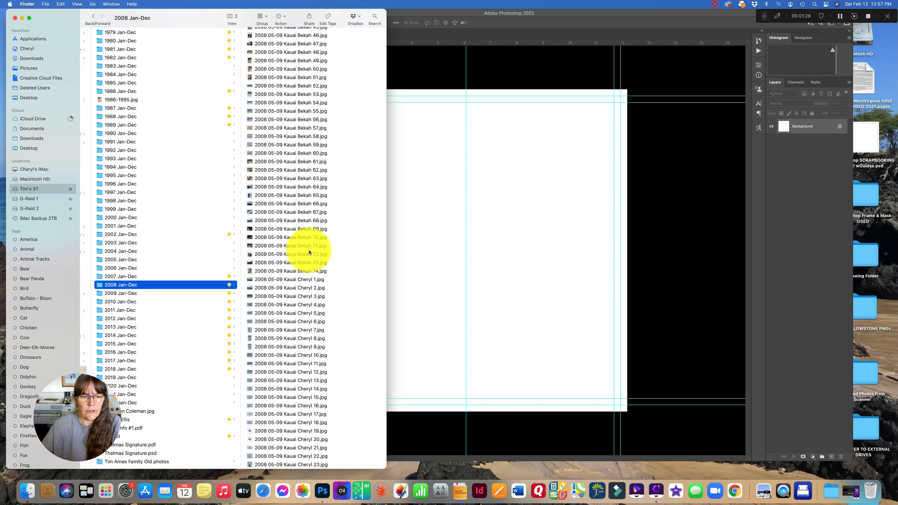
scroll(309, 252, "down", 10)
scroll(308, 252, "down", 20)
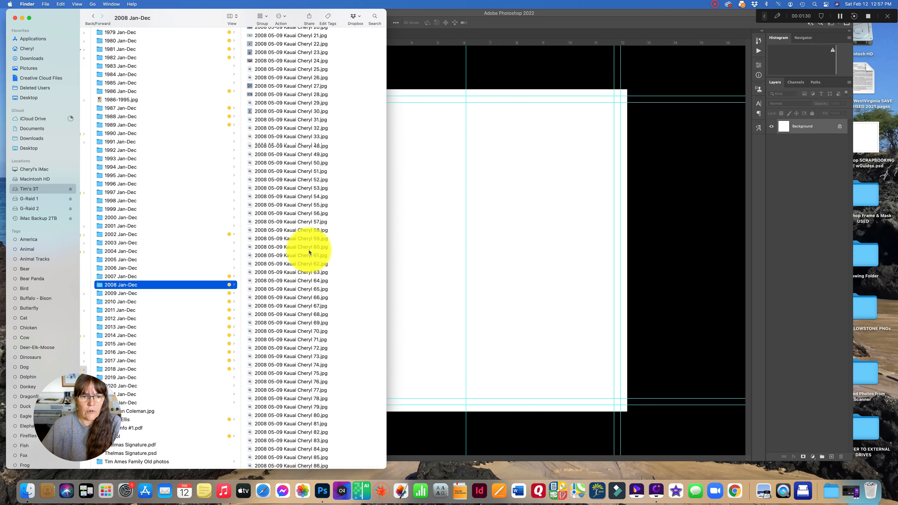
scroll(308, 252, "down", 20)
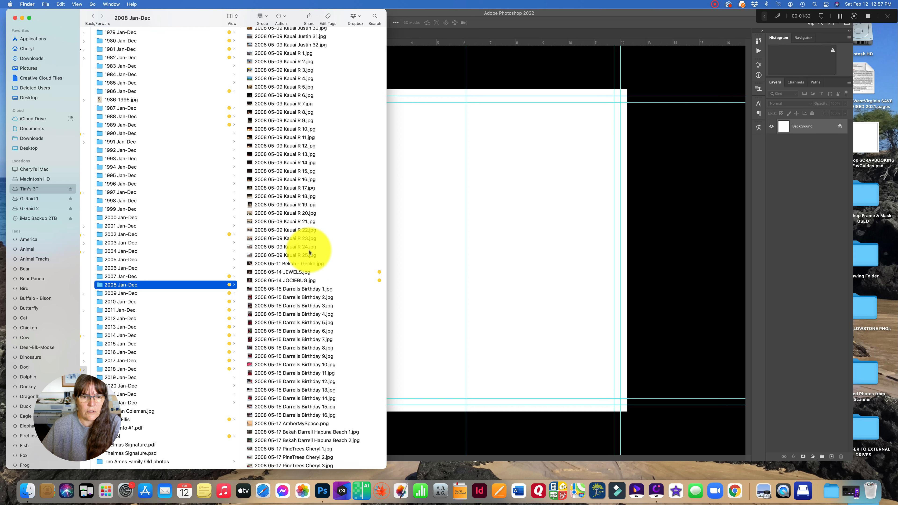
scroll(308, 252, "down", 15)
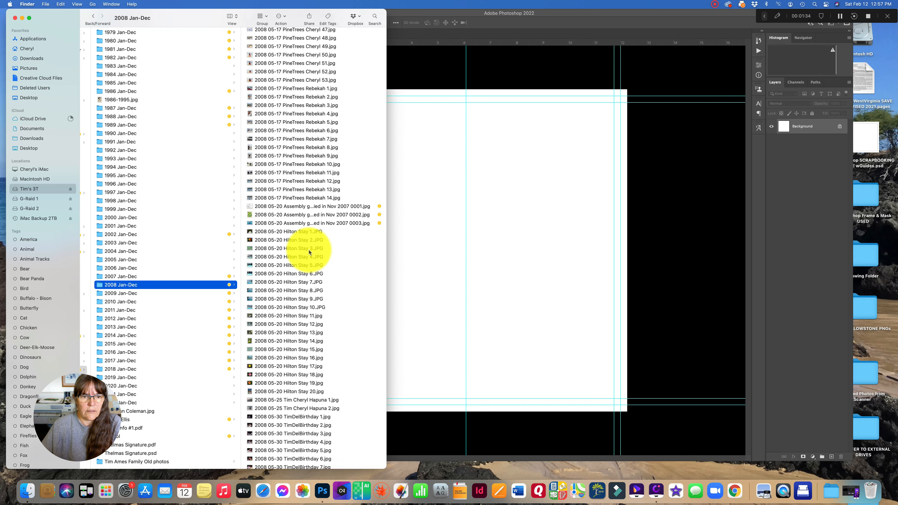
scroll(290, 364, "down", 15)
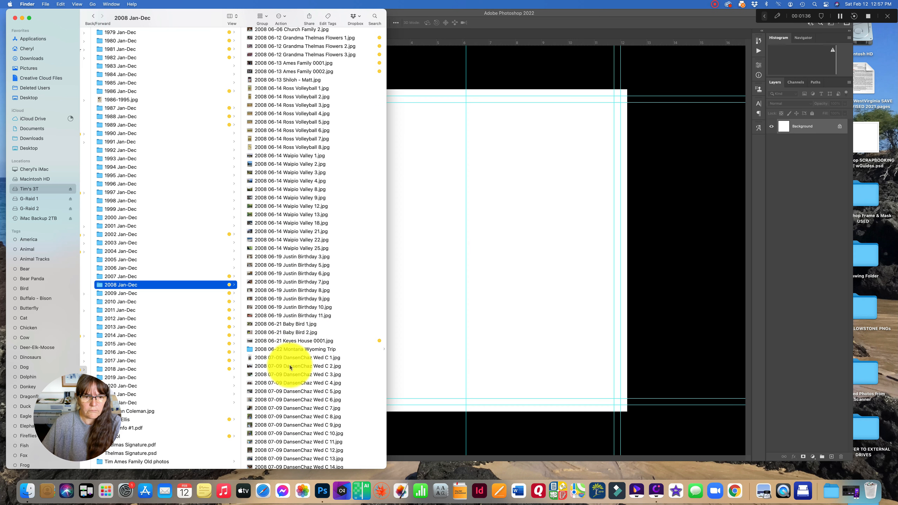
left_click(289, 350)
- Browse the Artist Point photos in the 2008 June Montana Trip - A folder and select ArtistPointJ1.jpg
left_click(285, 42)
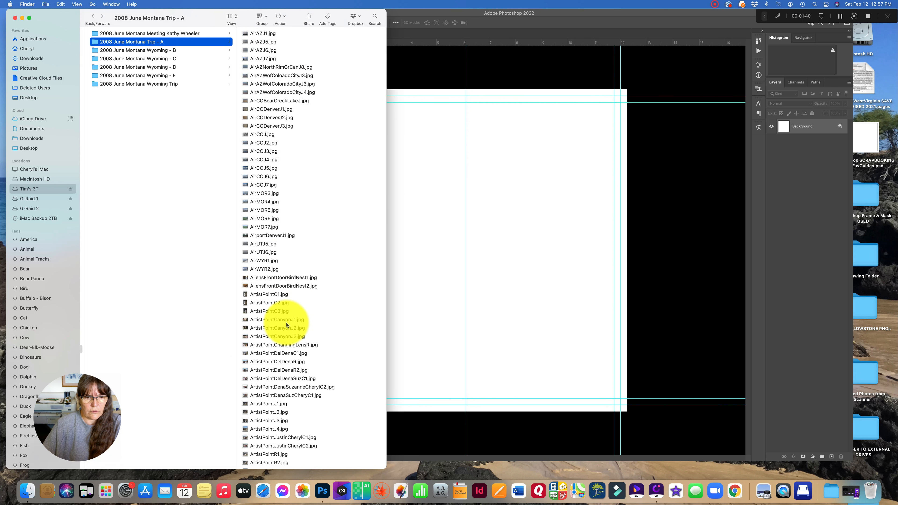
left_click(271, 320)
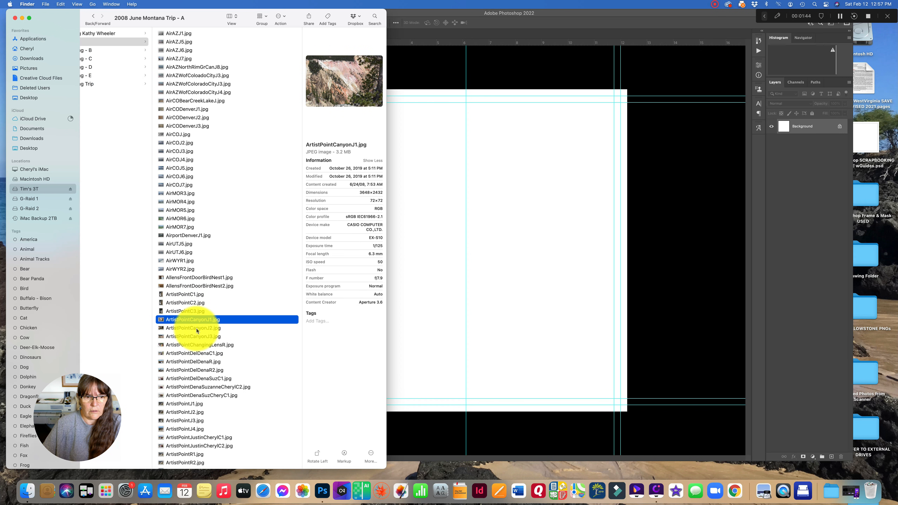
left_click(196, 329)
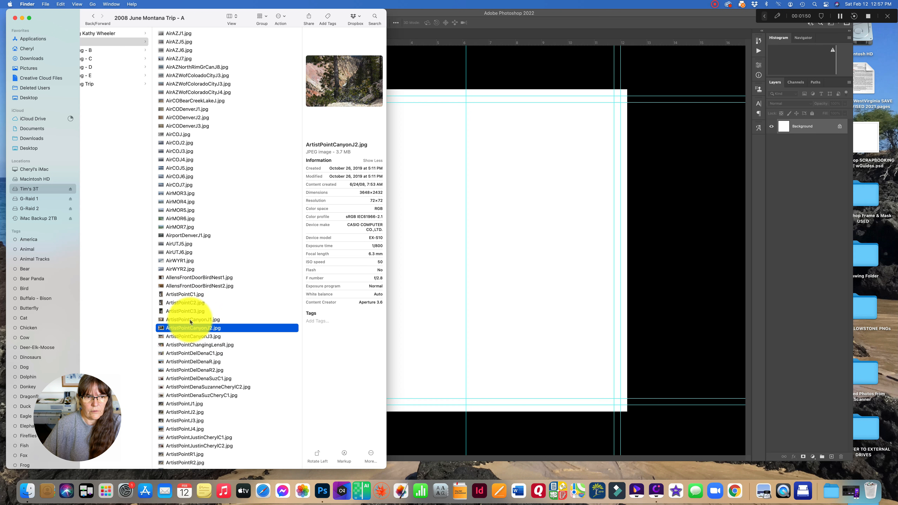
scroll(190, 321, "down", 3)
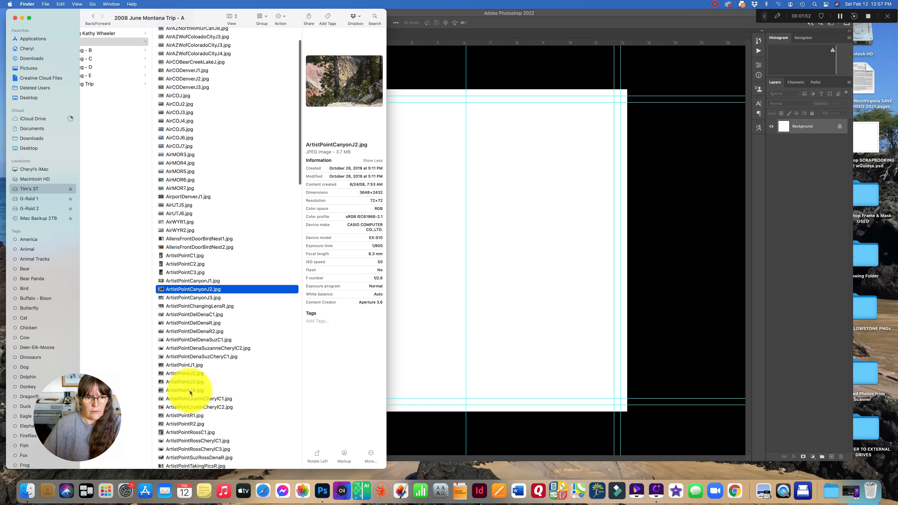
left_click(190, 374)
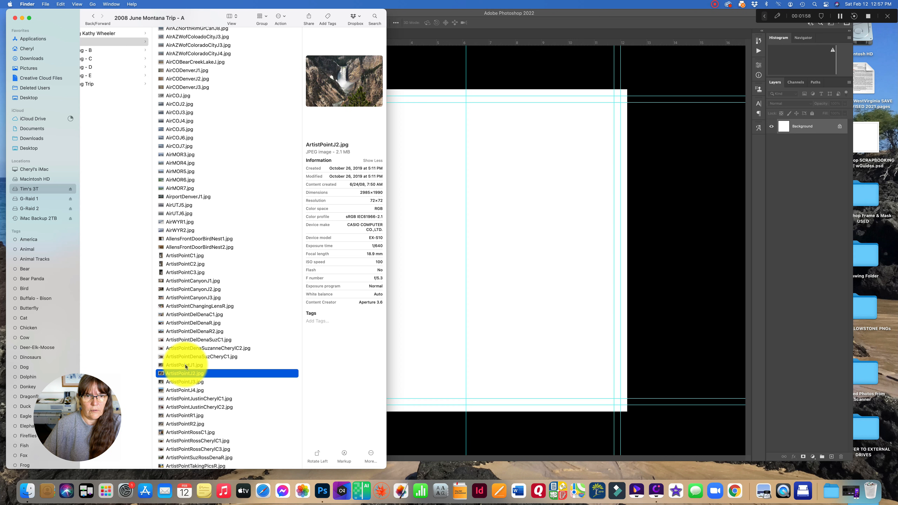
left_click(186, 366)
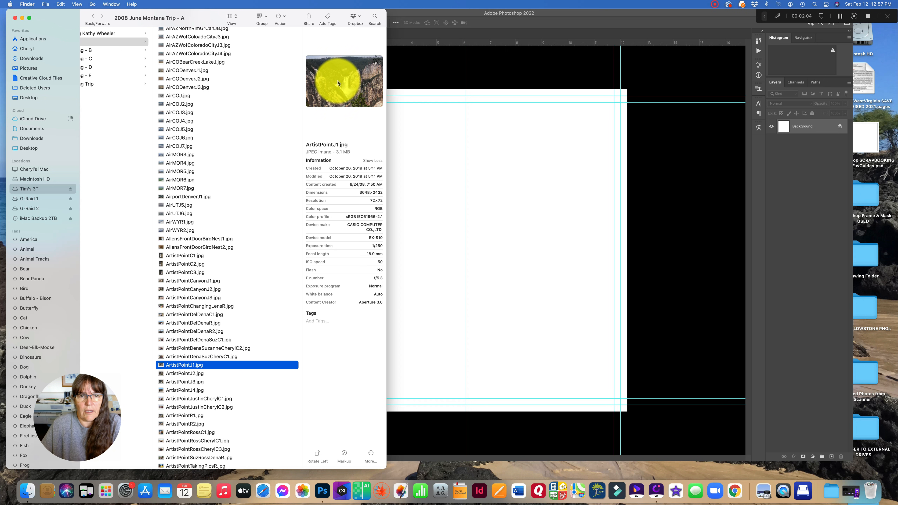
key("space")
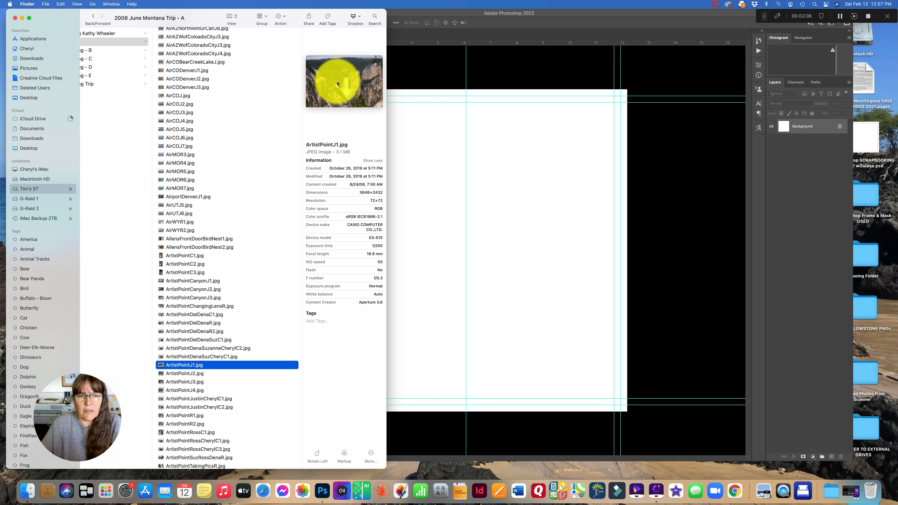
- Place ArtistPointJ1.jpg onto the page, scale it to about 9.16 by 6.11 in, center it on the page and commit
left_click_drag(338, 84, 460, 246)
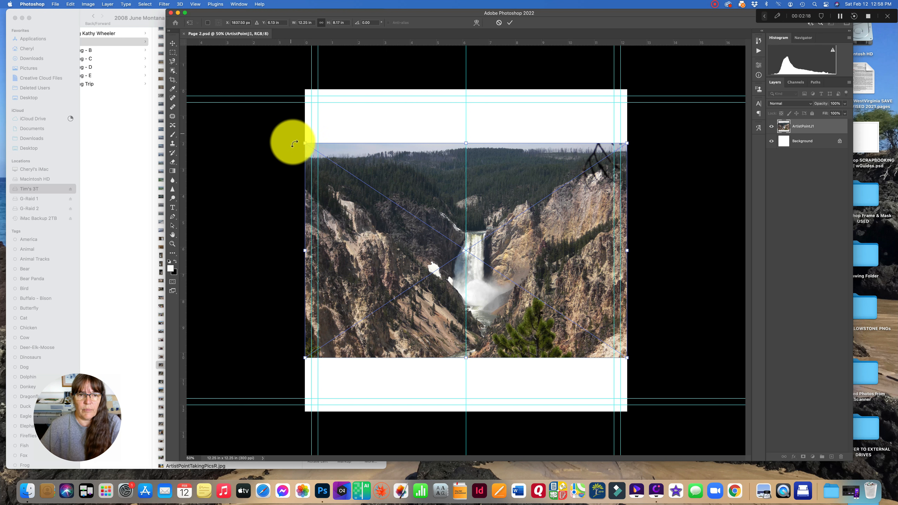
left_click_drag(303, 142, 388, 199)
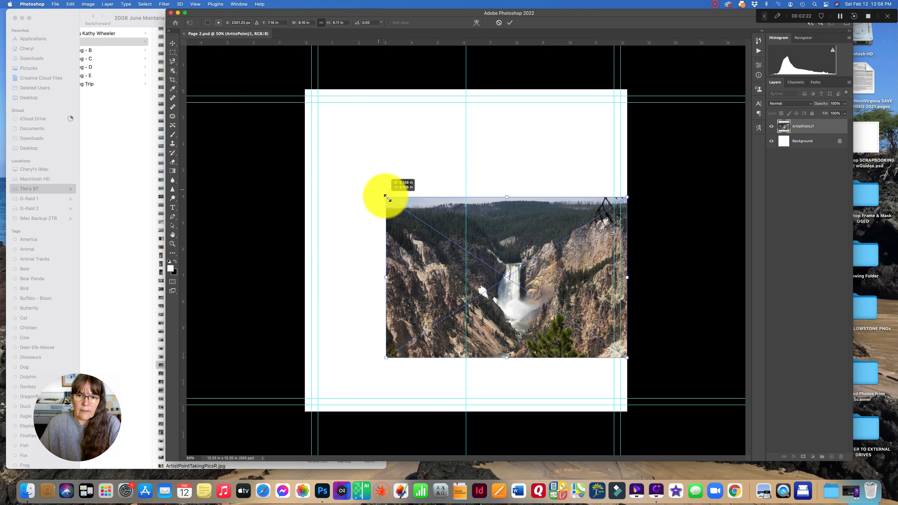
left_click_drag(424, 221, 405, 174)
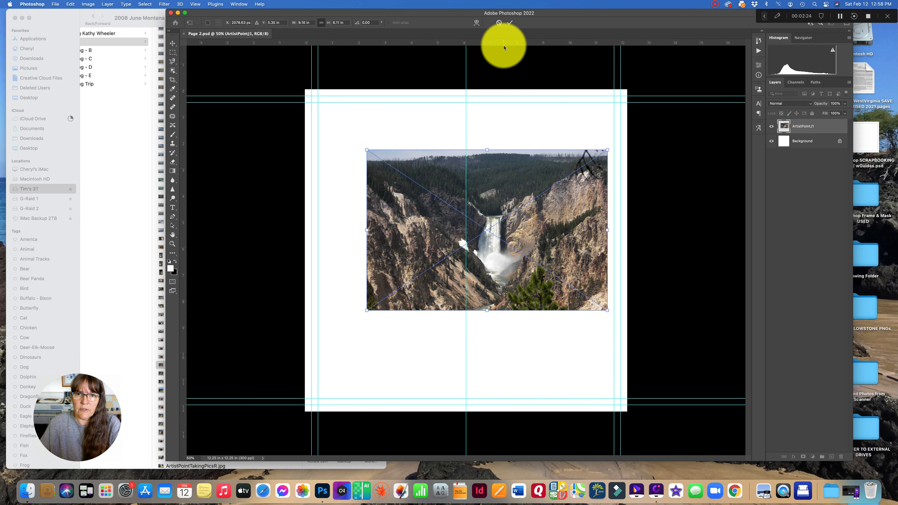
left_click(510, 23)
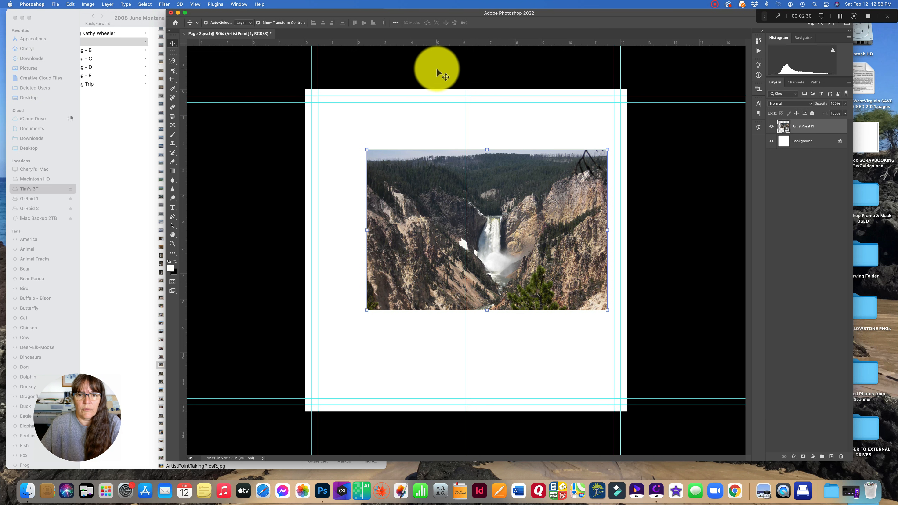
- Switch to Finder and select the Bear_1 White background PNG in the Desktop's CDA - YELLOWSTONE PNGs folder
left_click(133, 127)
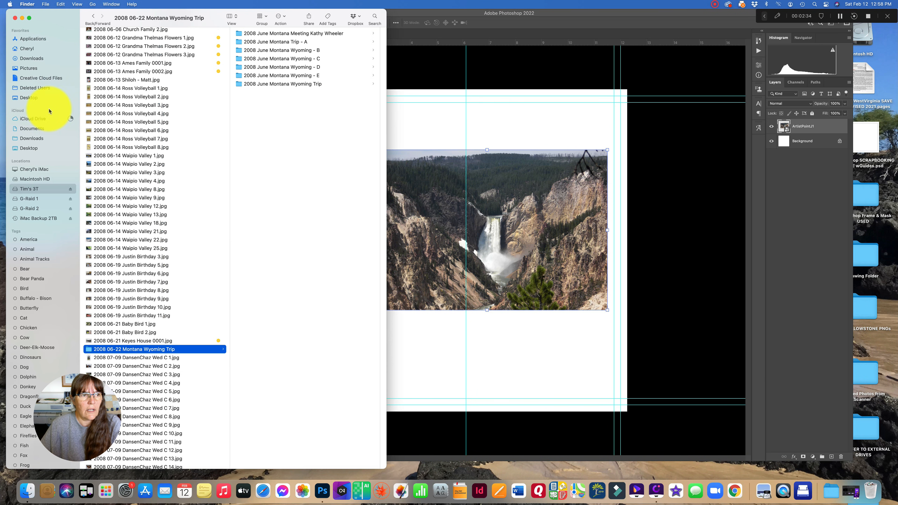
left_click(34, 150)
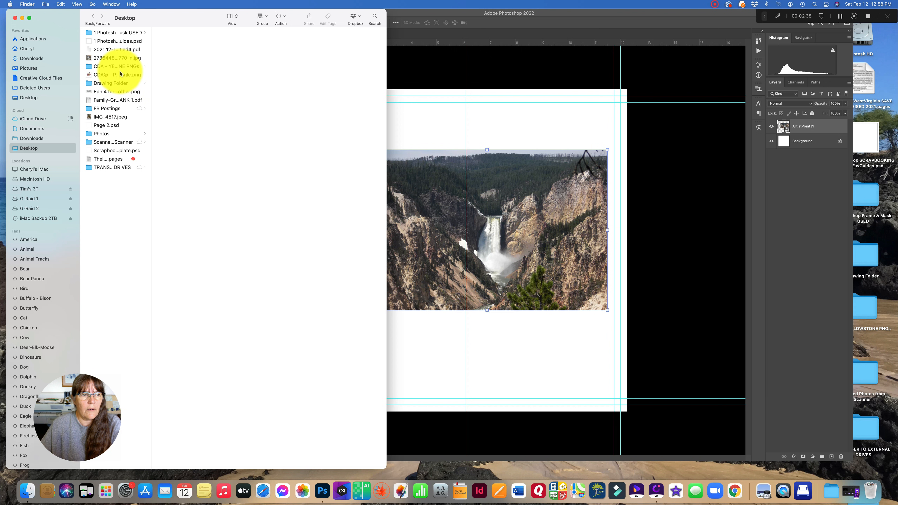
left_click(112, 74)
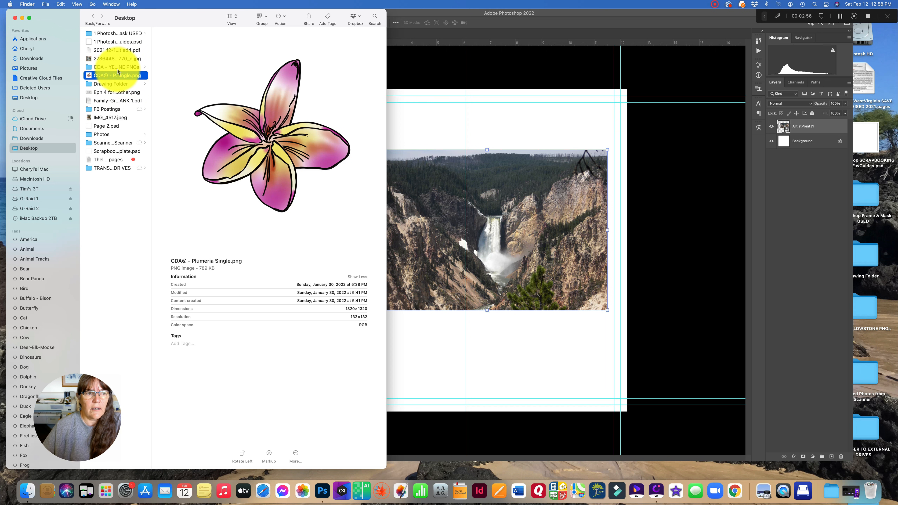
left_click(117, 67)
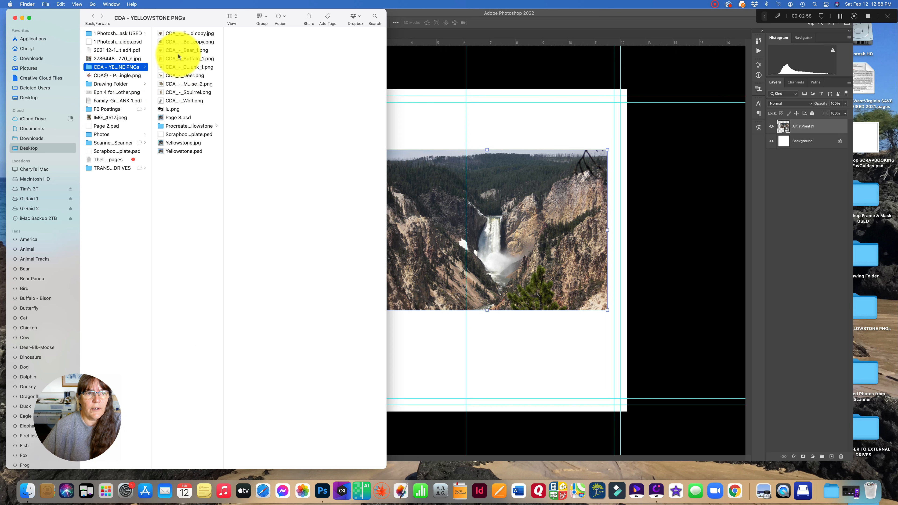
left_click(179, 41)
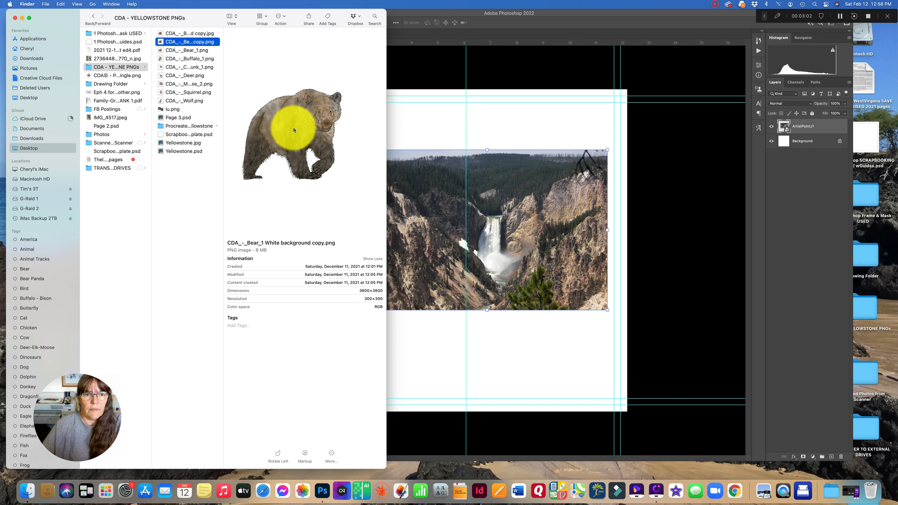
- Place the bear PNG onto the page, scale it to about 6.5 by 6.5 in, move it to the photo's lower left and commit
left_click_drag(426, 216, 409, 330)
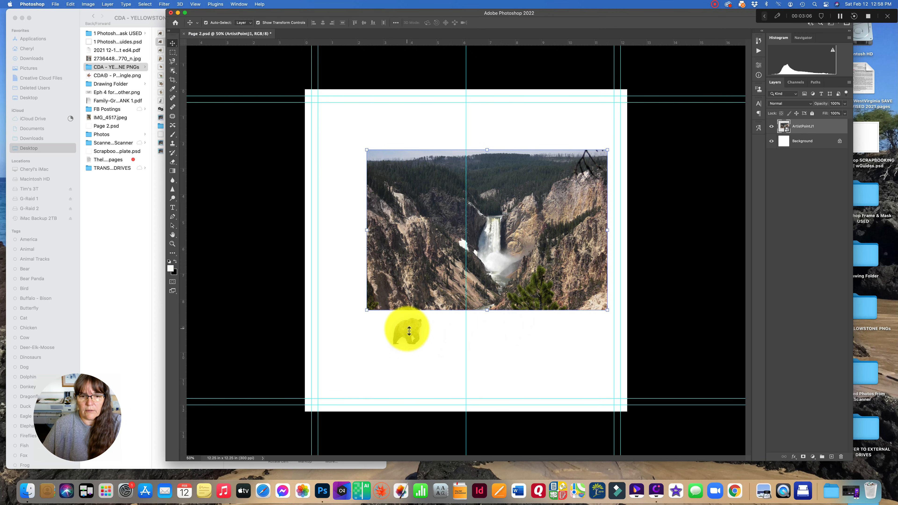
left_click_drag(409, 331, 444, 291)
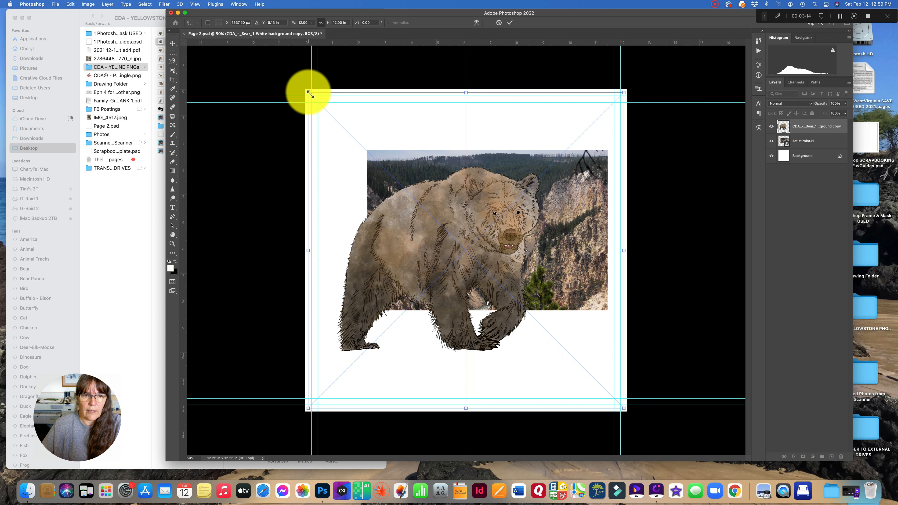
left_click_drag(308, 93, 437, 255)
left_click_drag(490, 319, 419, 320)
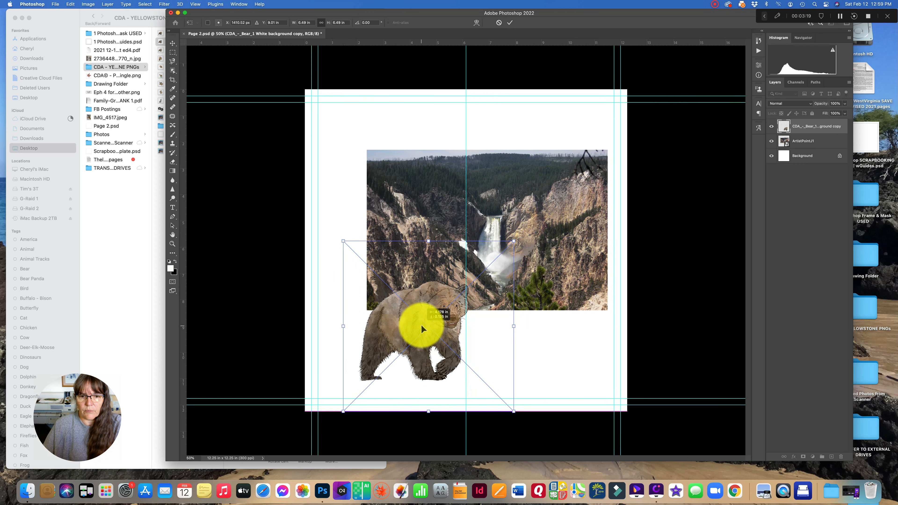
left_click(510, 24)
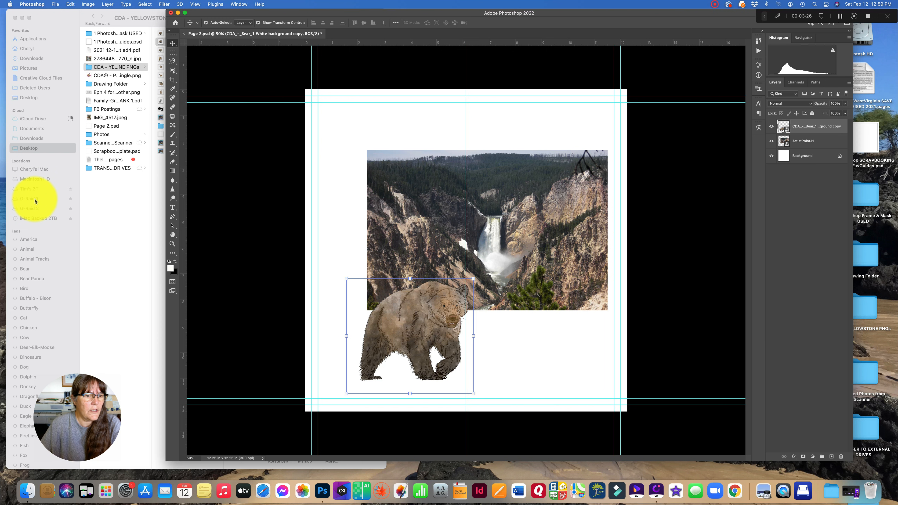
- Open the Color Blue tag in Finder and browse its background papers
scroll(35, 201, "down", 5)
left_click(124, 206)
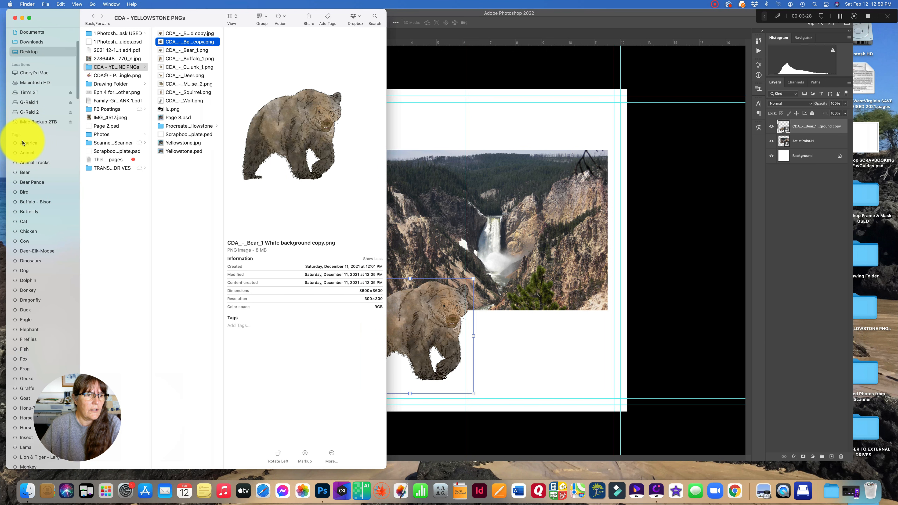
scroll(38, 253, "down", 15)
scroll(38, 253, "down", 10)
scroll(39, 253, "down", 10)
scroll(38, 253, "up", 15)
scroll(39, 253, "up", 5)
left_click(26, 97)
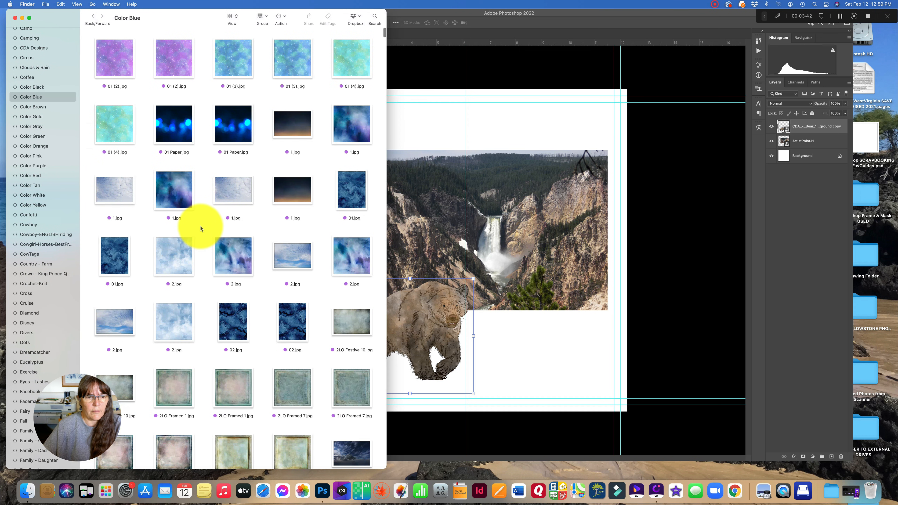
scroll(200, 226, "down", 10)
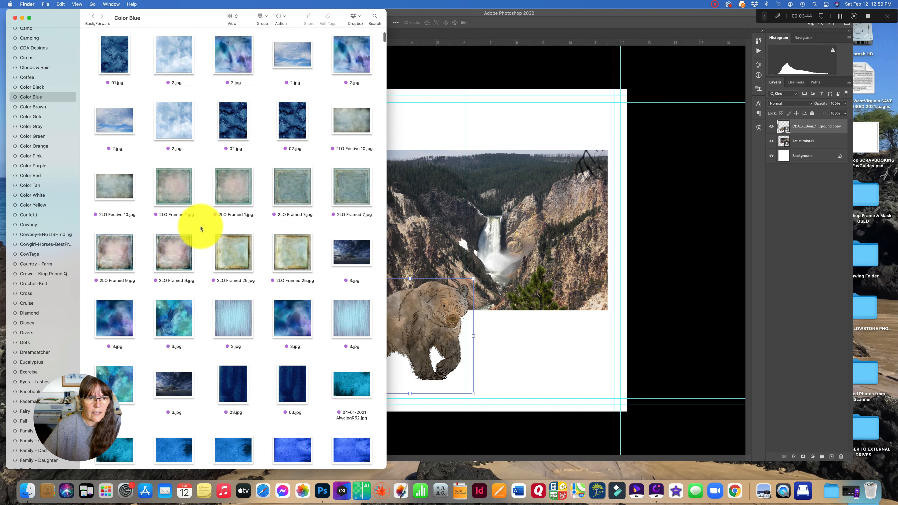
scroll(200, 226, "down", 7)
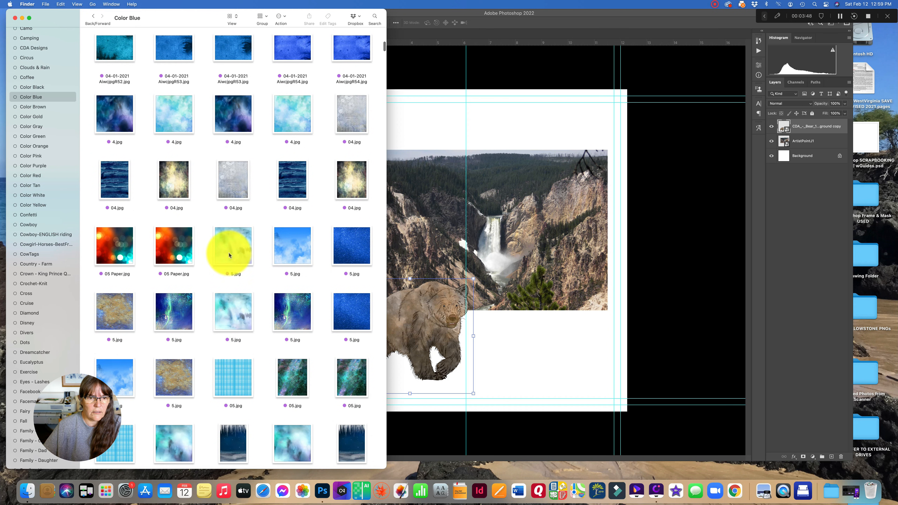
- Place the 5.jpg watercolor paper onto the page and commit it
left_click(237, 246)
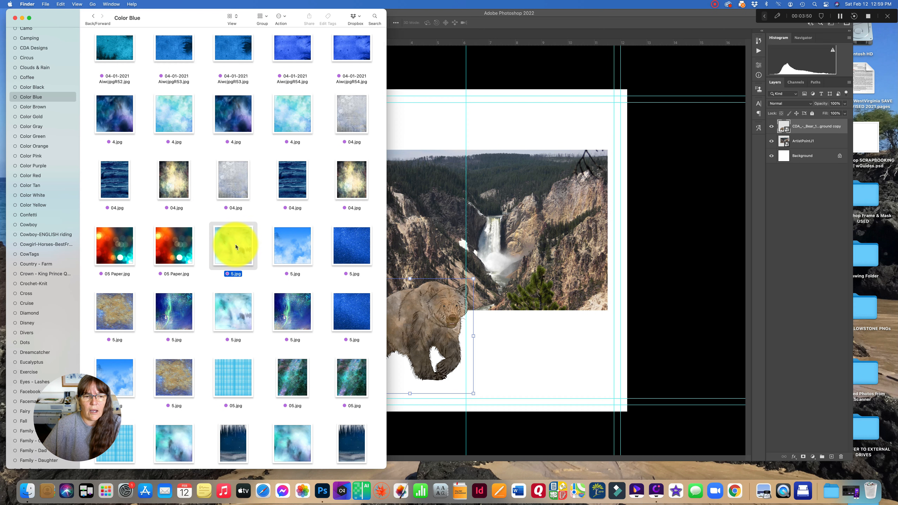
left_click_drag(235, 244, 485, 255)
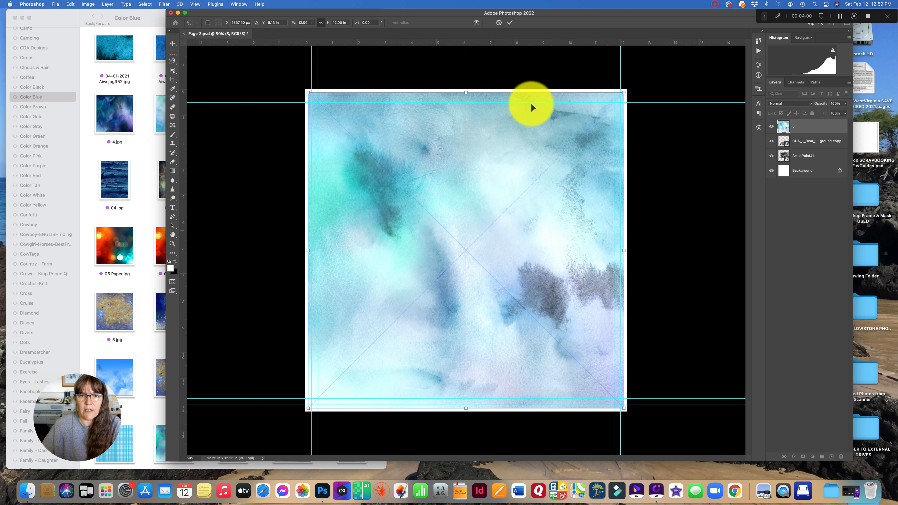
left_click(510, 23)
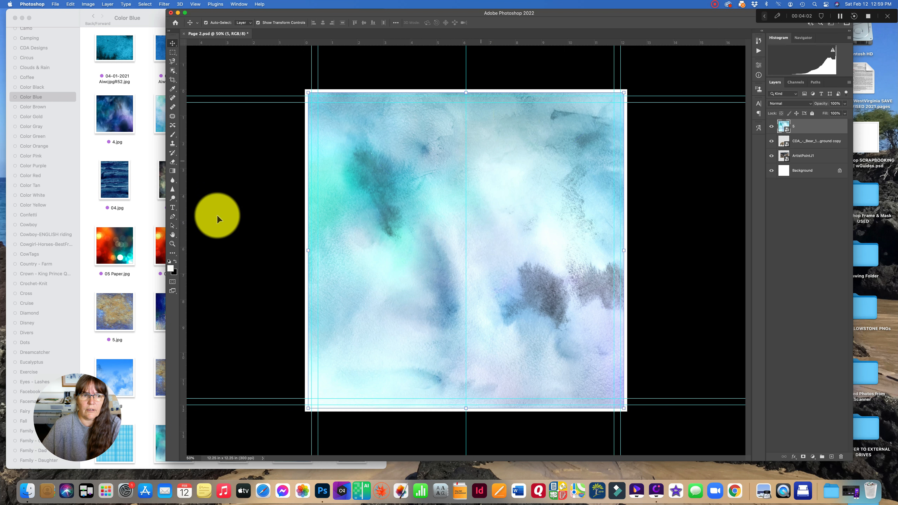
- Close the Finder window and return to the document
left_click(144, 215)
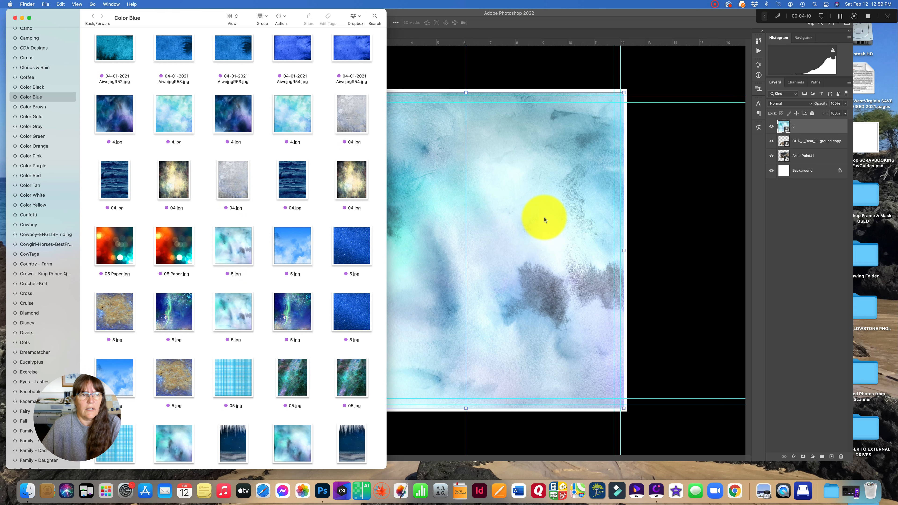
left_click(14, 18)
left_click(514, 207)
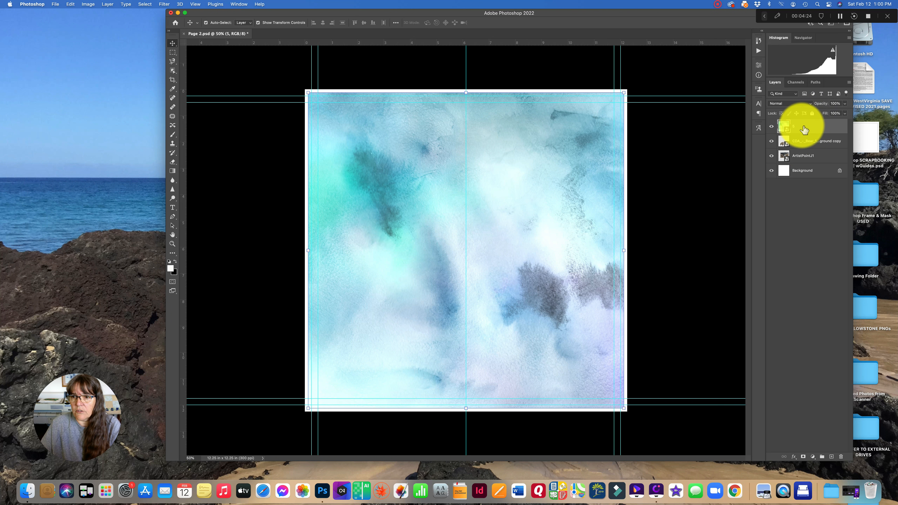
- Move the paper layer 5 down below the photo and bear layers, just above Background
left_click(802, 141)
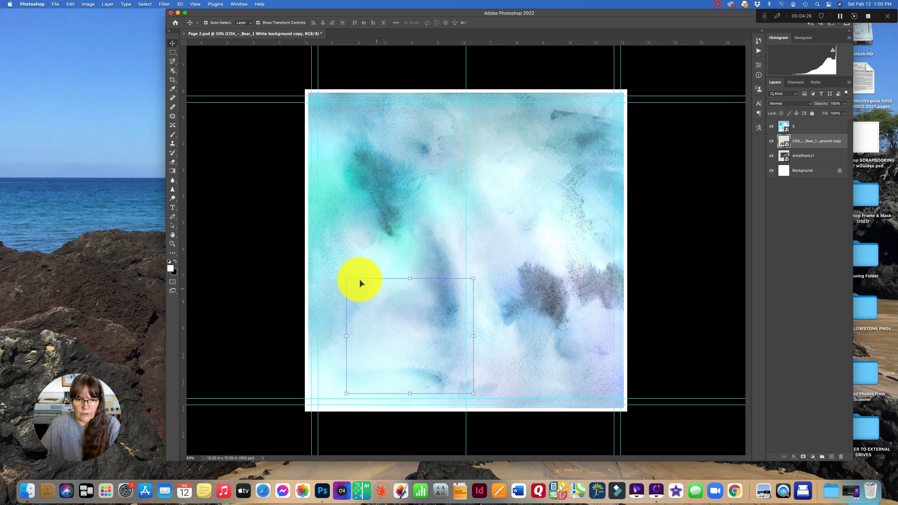
left_click(806, 161)
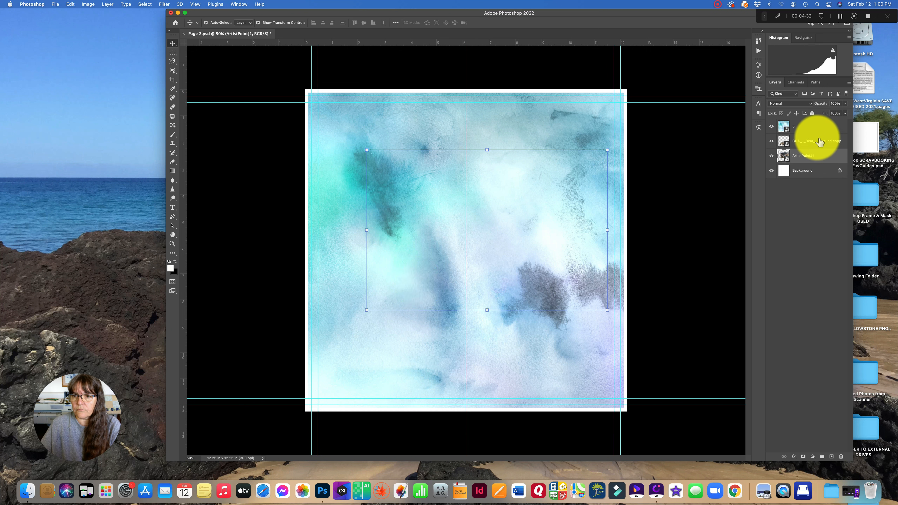
left_click(805, 129)
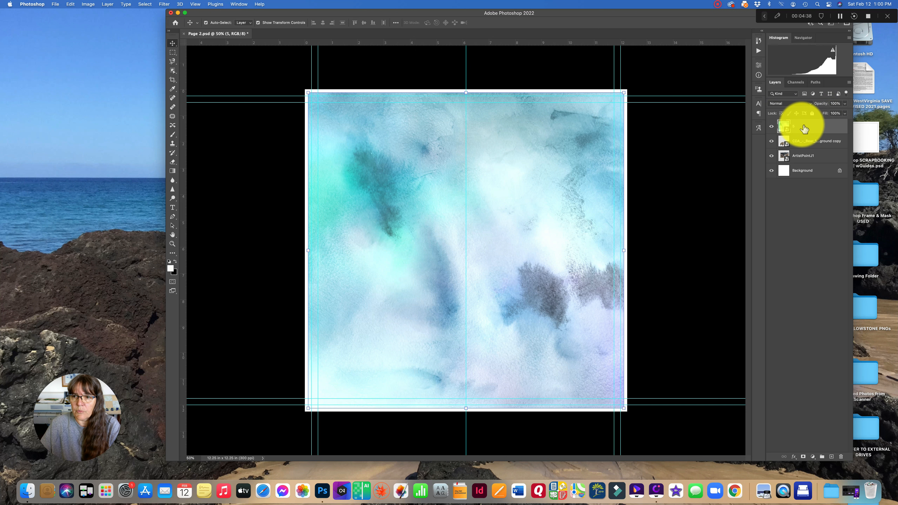
left_click_drag(800, 129, 796, 161)
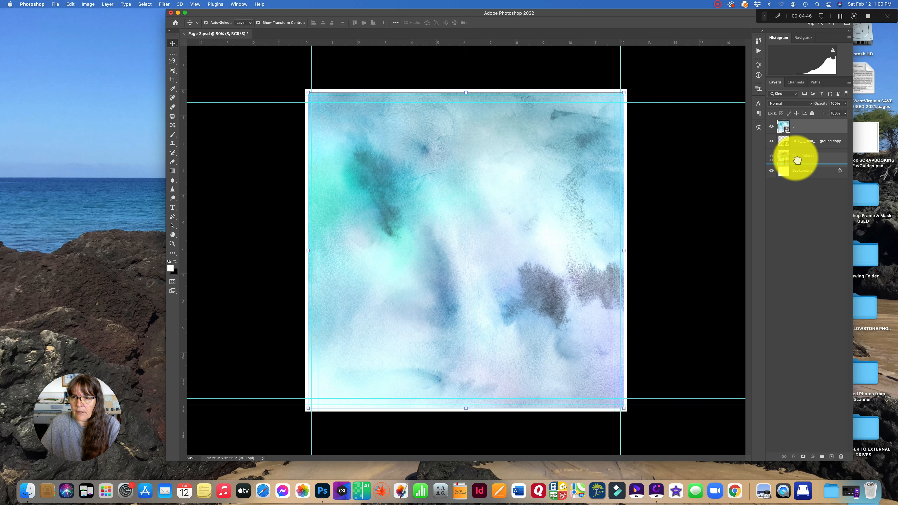
left_click_drag(797, 161, 797, 160)
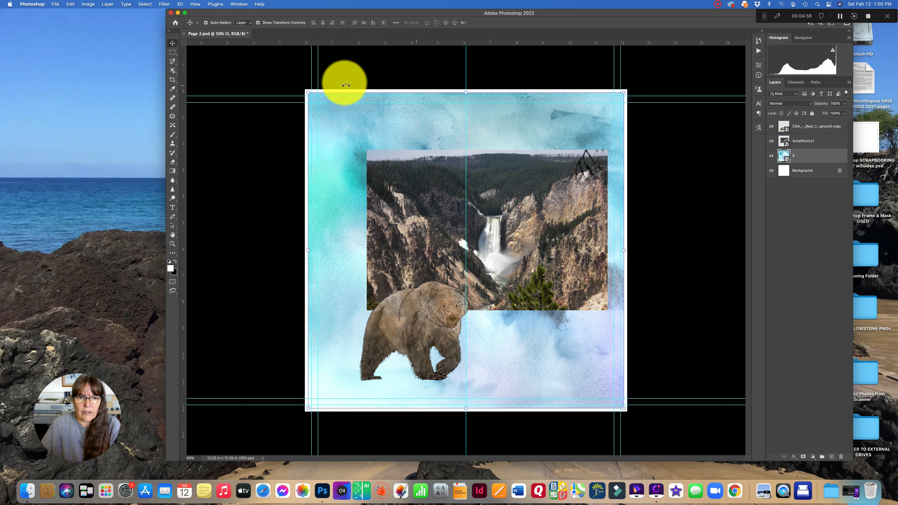
left_click(308, 93)
left_click_drag(310, 94, 306, 92)
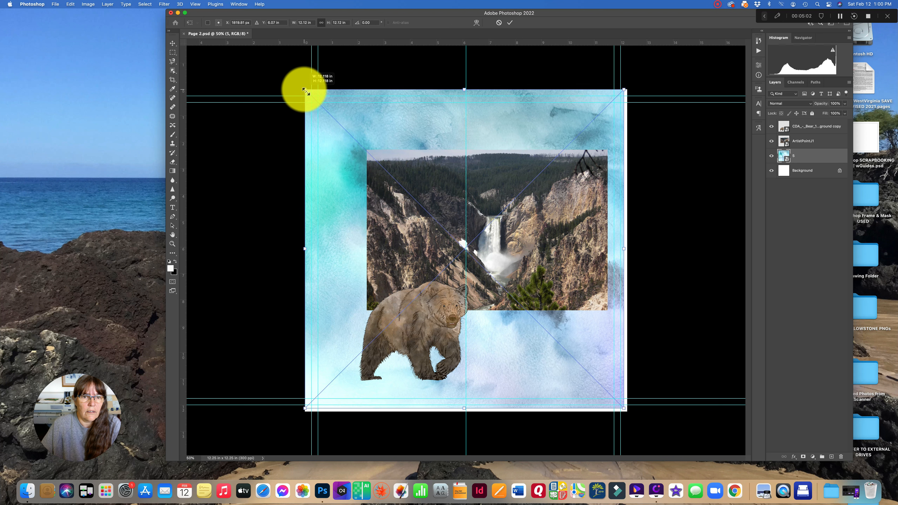
left_click_drag(625, 409, 627, 411)
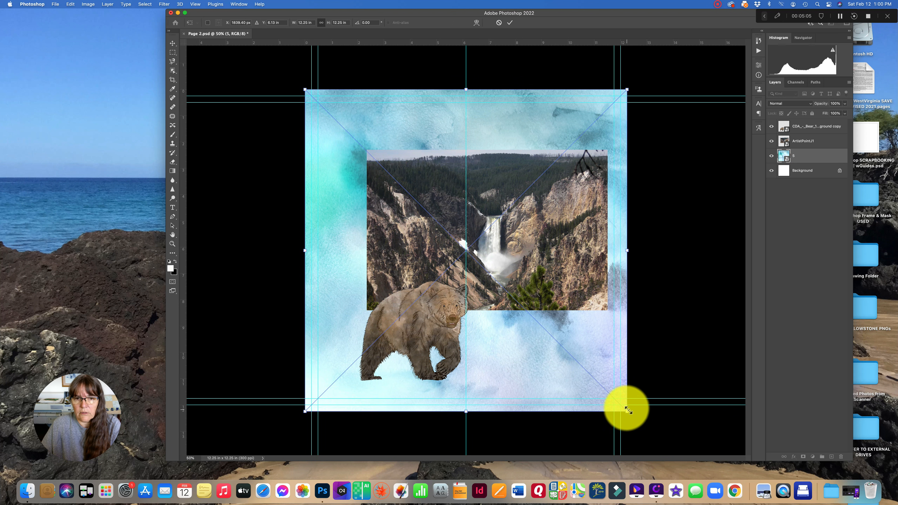
left_click(499, 23)
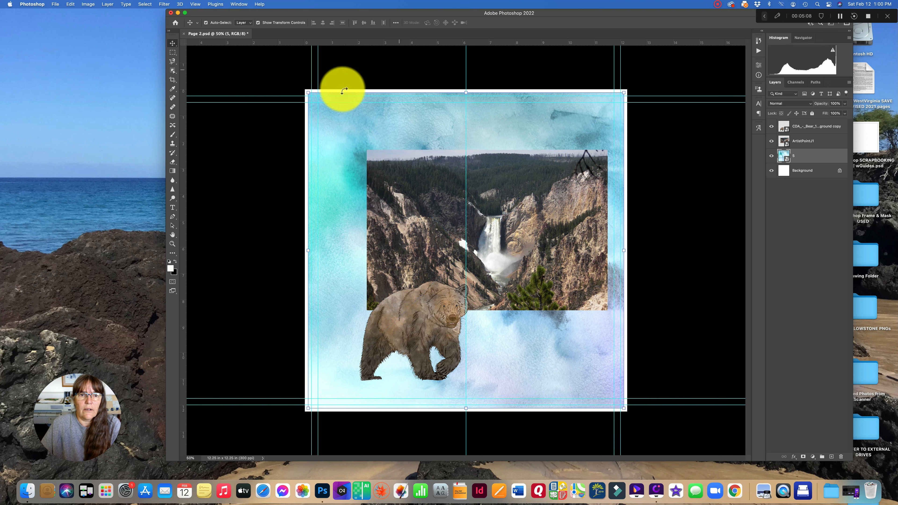
- Resize the paper to 12.25 in wide so it covers the whole page, and commit
left_click(309, 94)
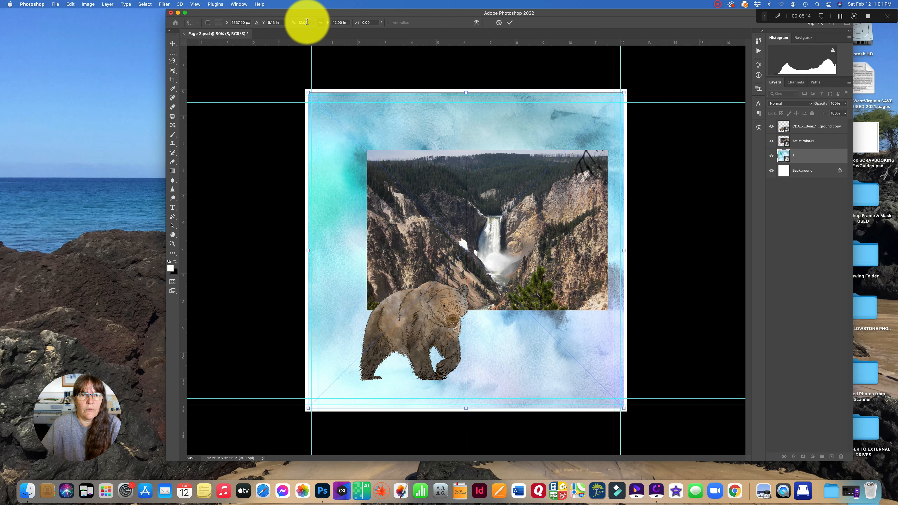
type("12.25")
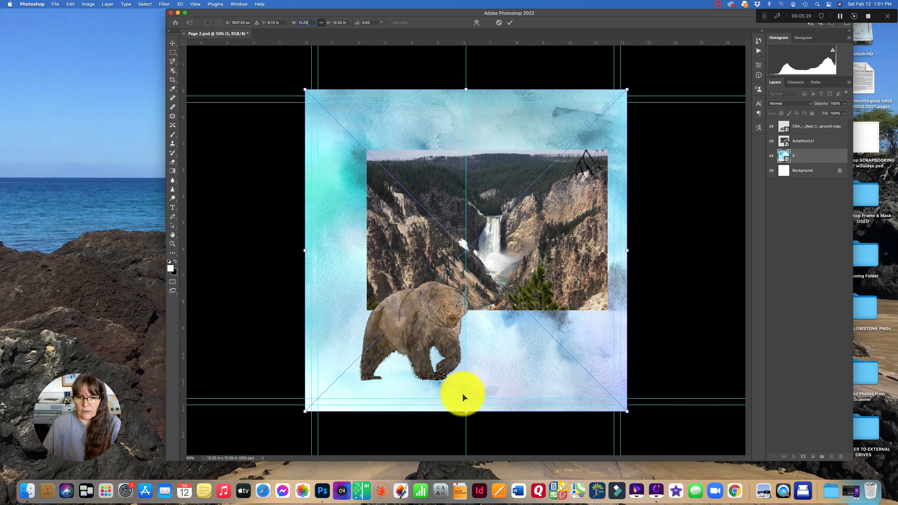
left_click(510, 23)
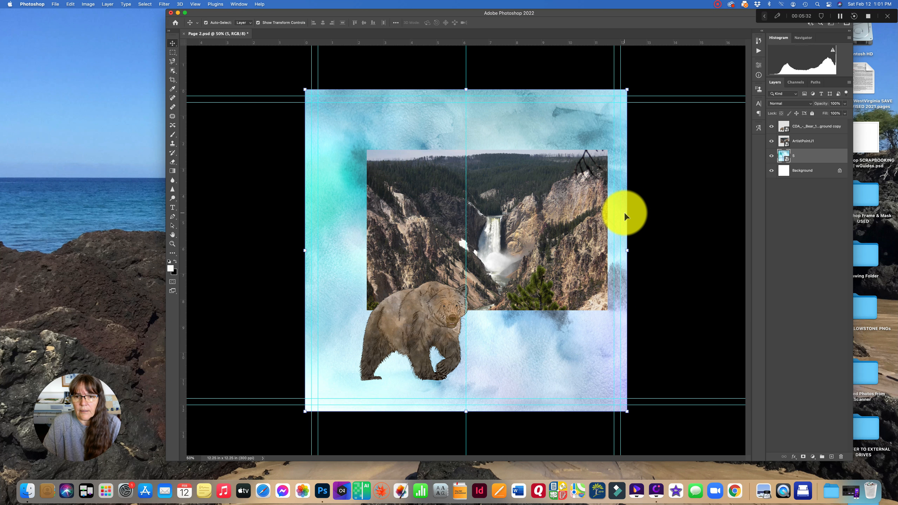
- Zoom in on the photo's edge, open the ArtistPointJ1 layer's layer style and enable Bevel & Emboss
key("super+equal")
key("super+equal")
key("super+equal")
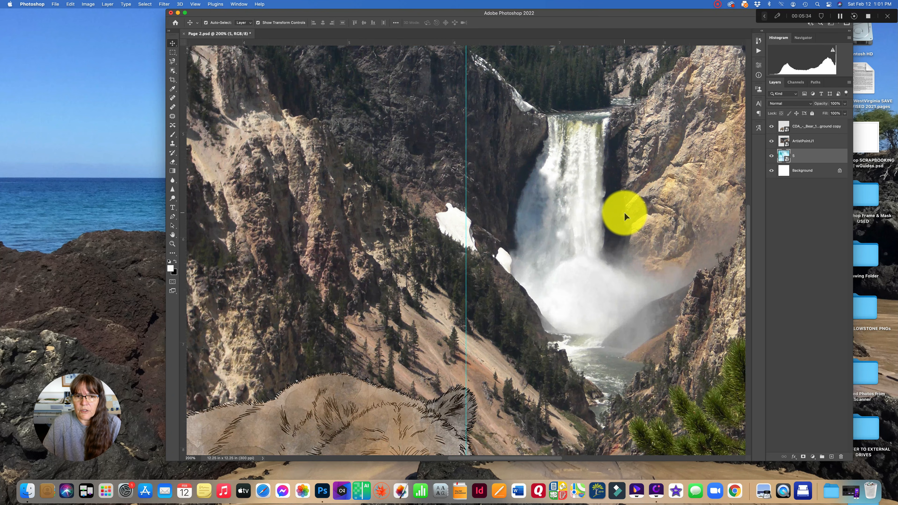
scroll(624, 215, "right", 10)
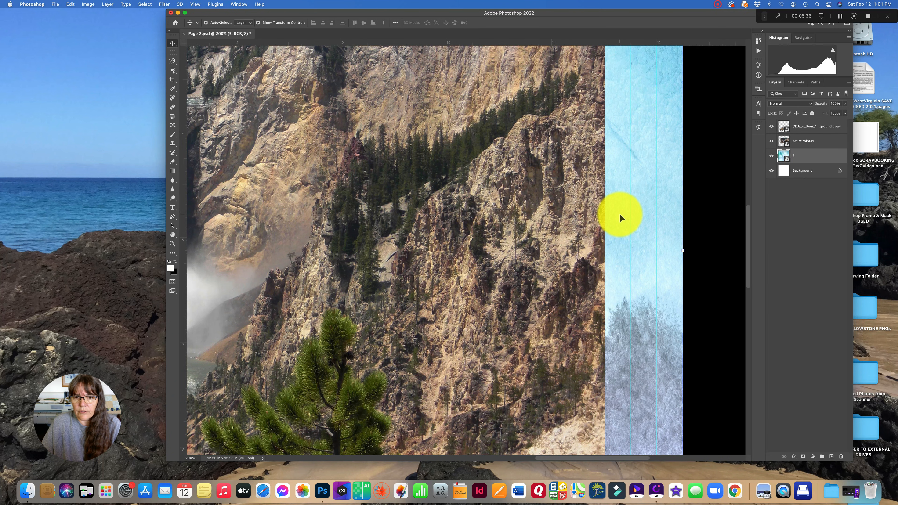
scroll(619, 215, "right", 6)
scroll(619, 215, "down", 3)
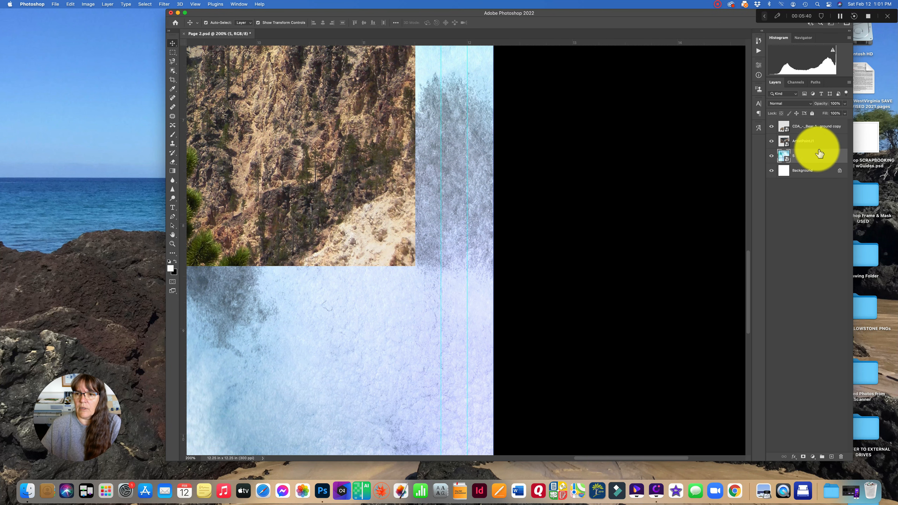
left_click(818, 142)
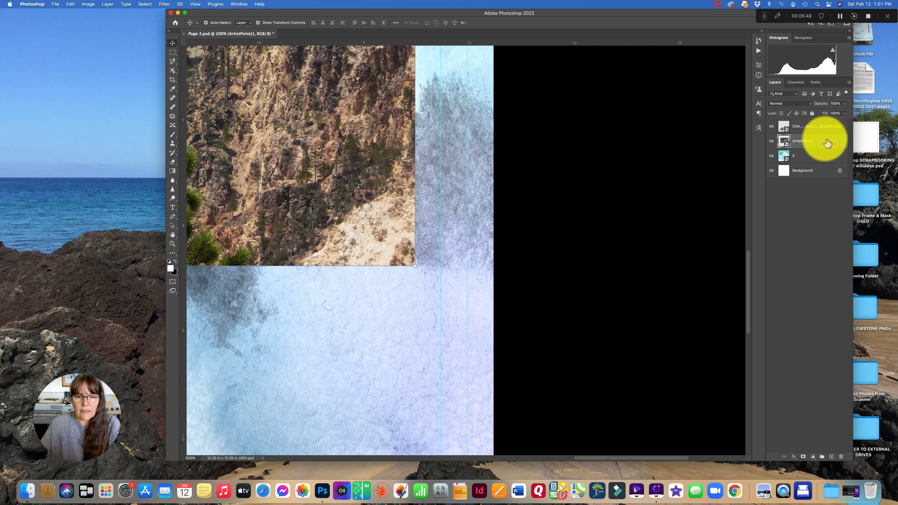
double_click(826, 143)
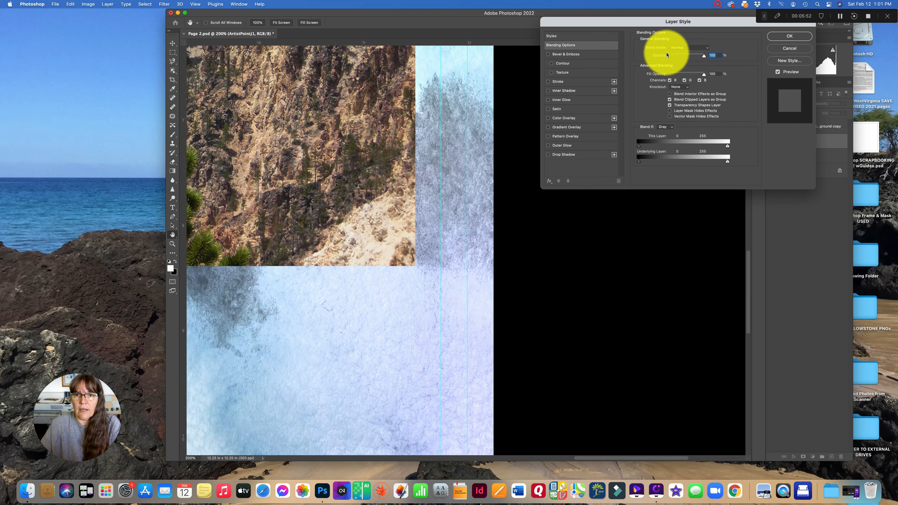
left_click(547, 54)
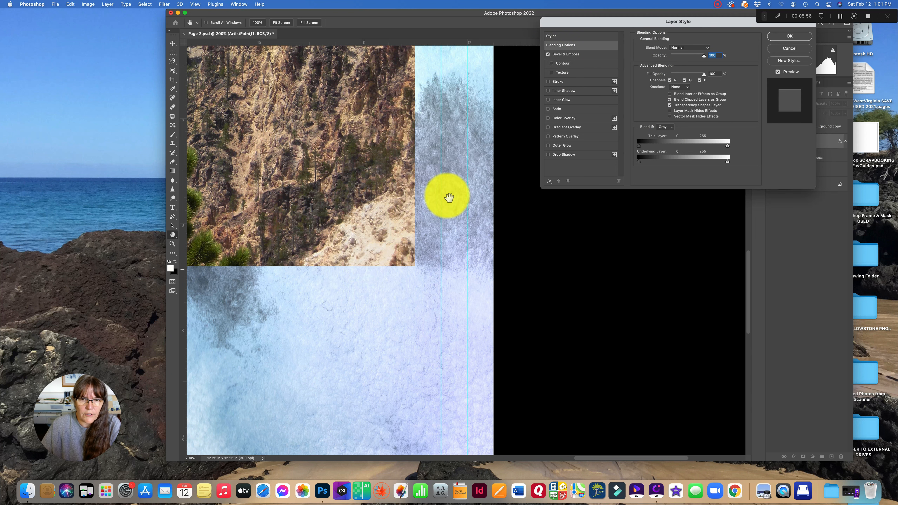
left_click(548, 54)
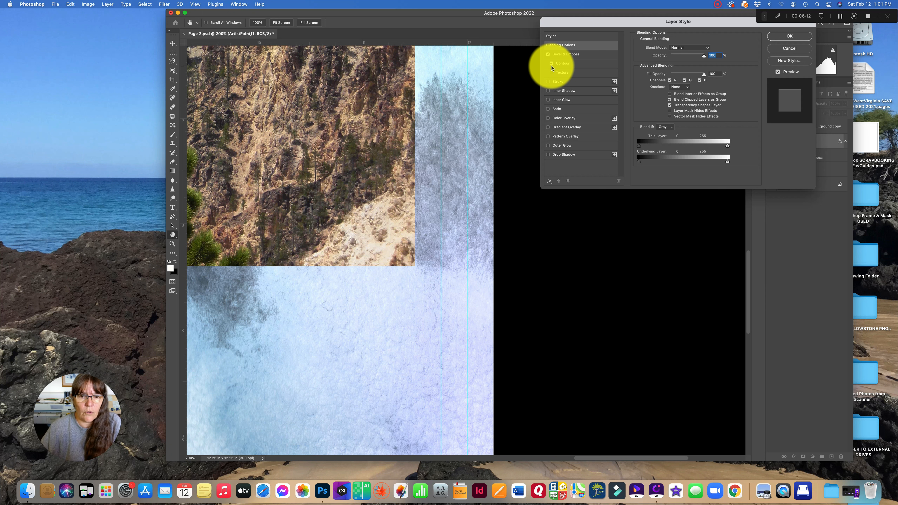
- Add a Stroke effect to the photo and set its size to 16 px
left_click(548, 82)
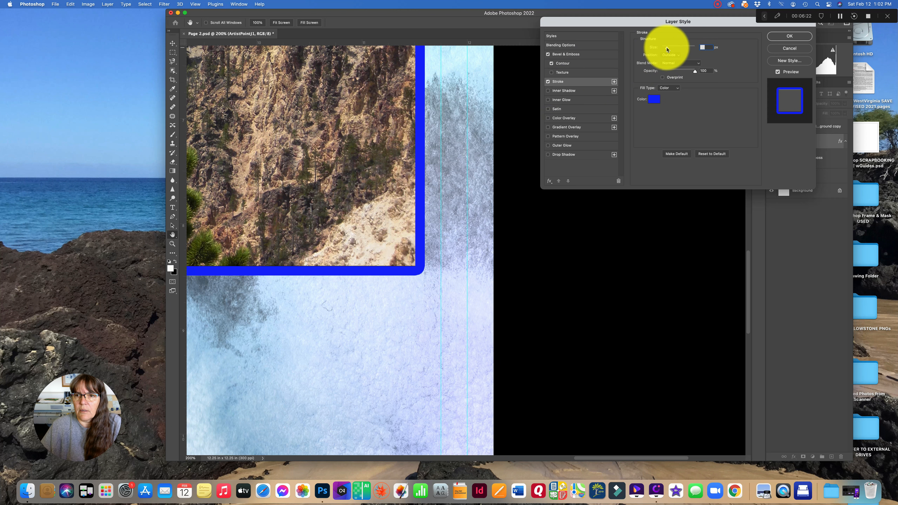
mouse_move(666, 49)
left_mouse_down()
mouse_move(679, 49)
mouse_move(665, 50)
left_mouse_up()
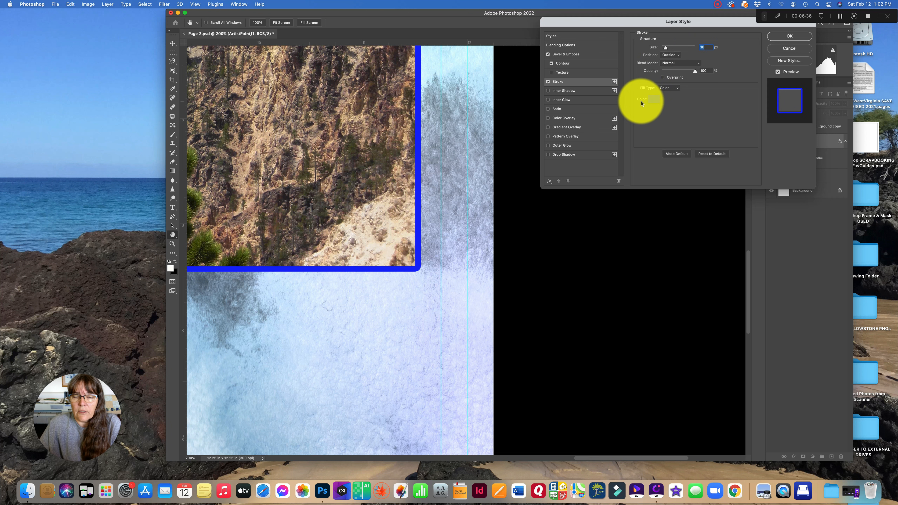
- Try several stroke colours for the photo border, keep a bright blue, and apply the layer style
left_click(652, 99)
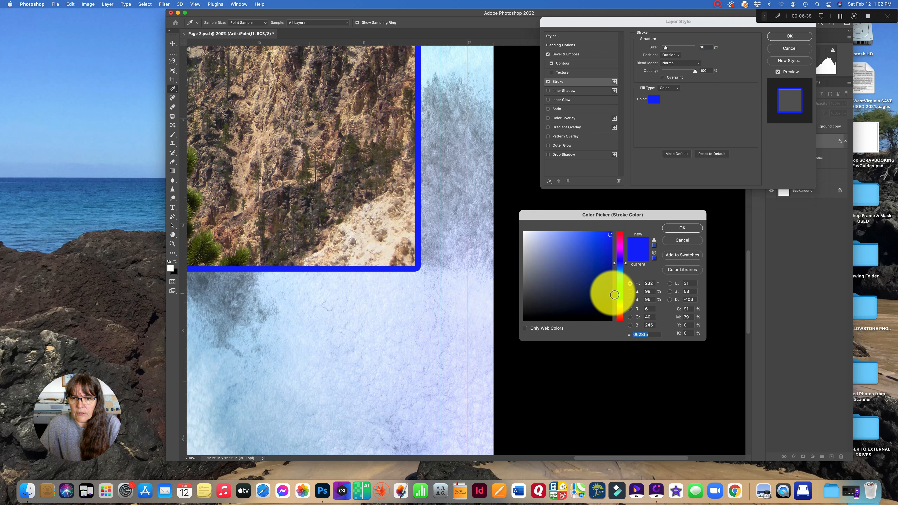
left_click(618, 287)
left_click(620, 248)
left_click_drag(604, 263, 550, 292)
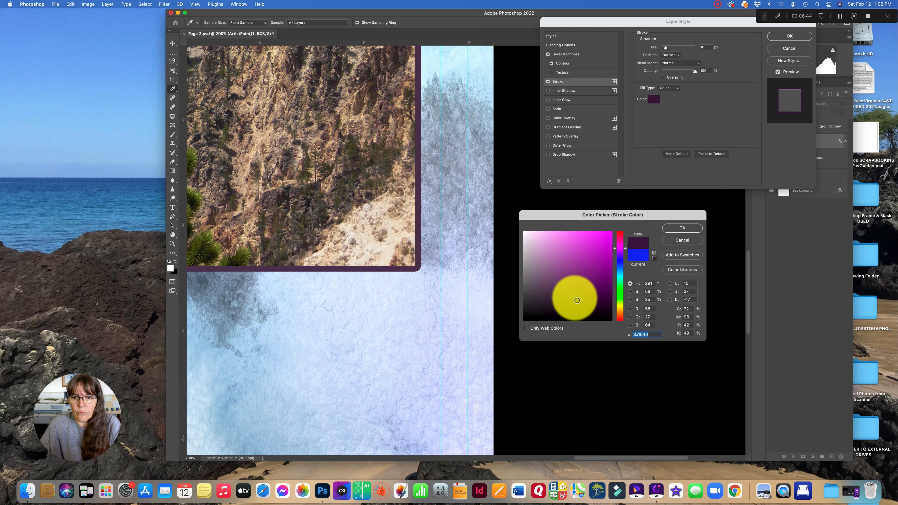
left_click(619, 261)
left_click_drag(619, 262, 621, 263)
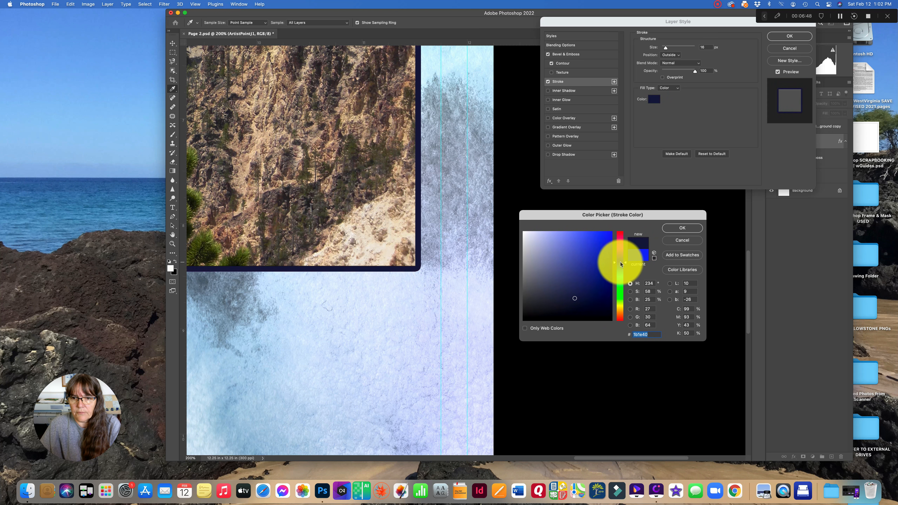
left_click(602, 240)
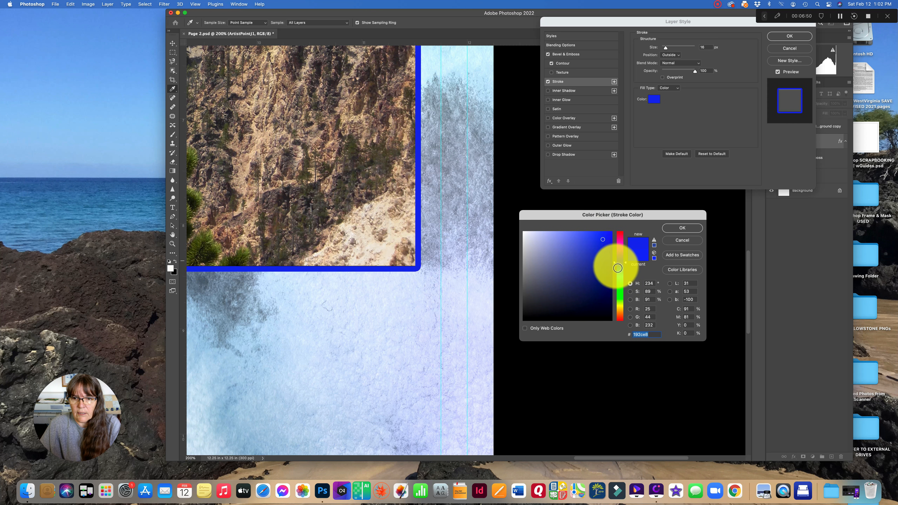
left_click_drag(619, 263, 619, 264)
left_click(611, 236)
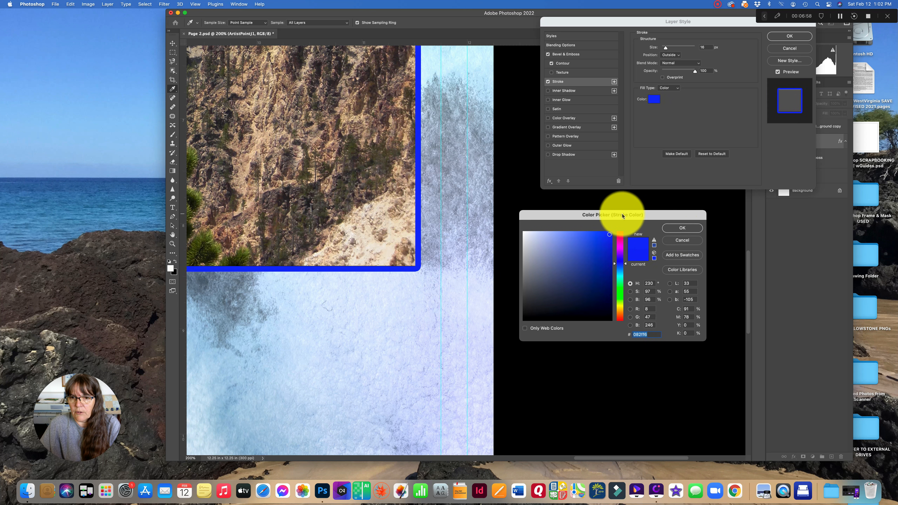
left_click(677, 229)
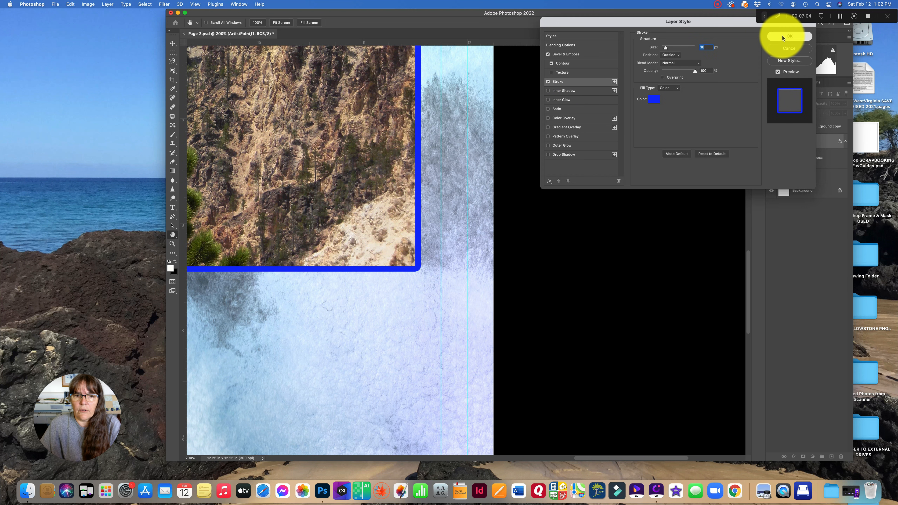
left_click(788, 36)
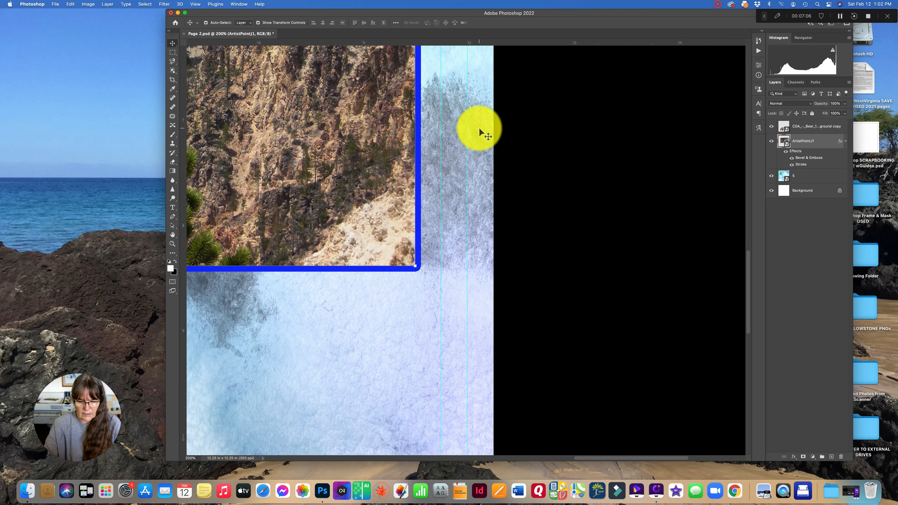
- Select the bear layer and enable a Drop Shadow in its layer style
key("super+minus")
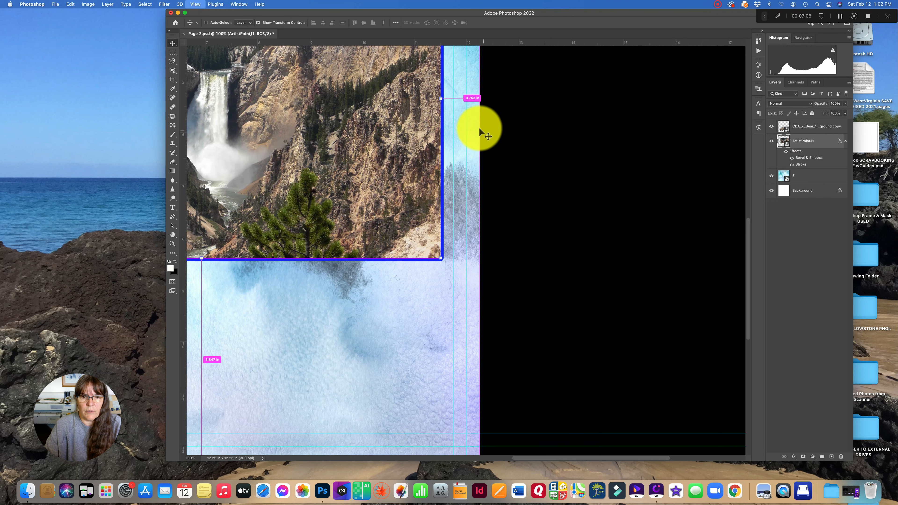
key("super+minus")
key("super+minus")
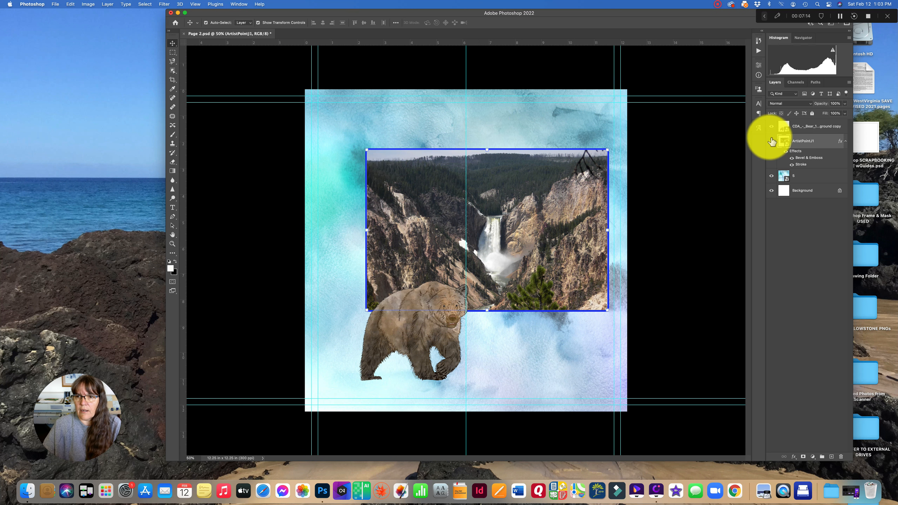
left_click(411, 342)
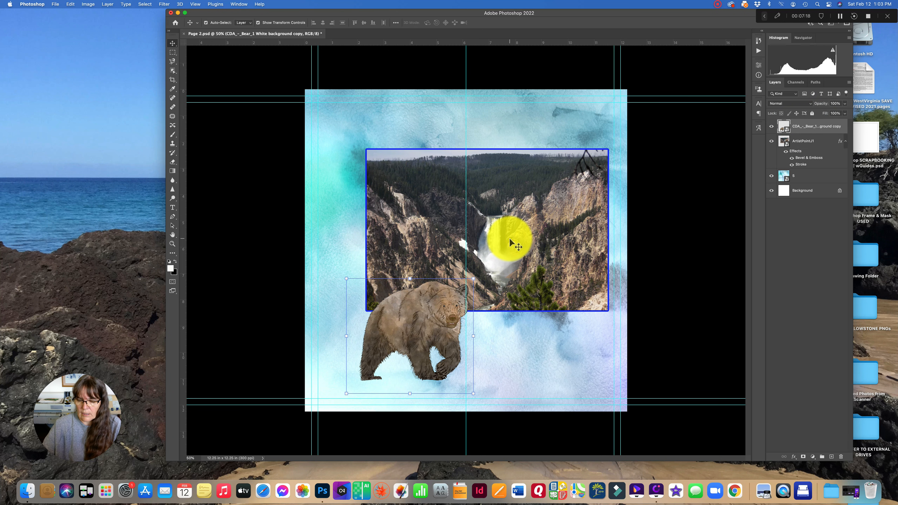
key("super+equal")
key("super+equal")
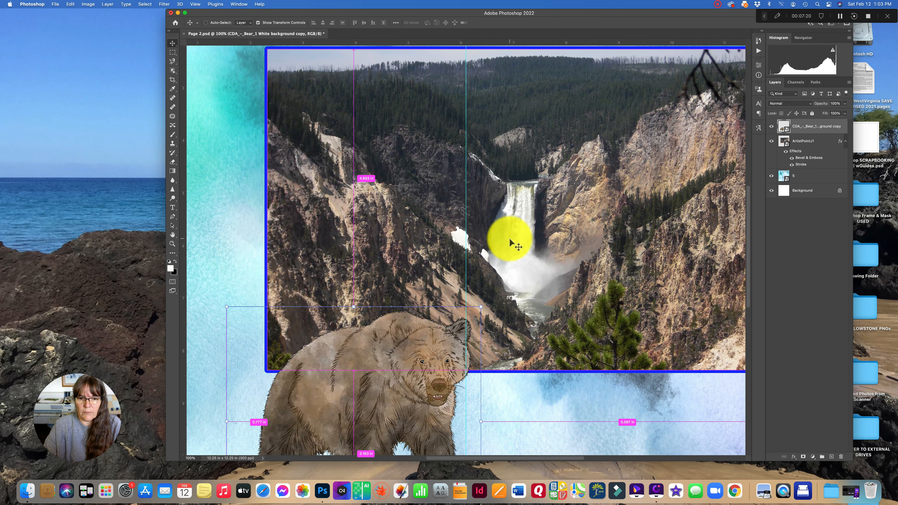
key("super+equal")
scroll(411, 281, "down", 10)
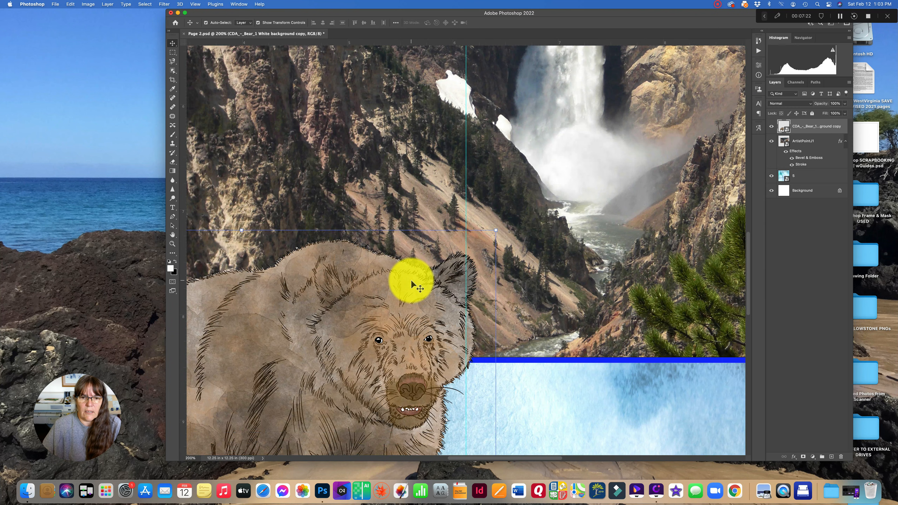
scroll(411, 280, "up", 8)
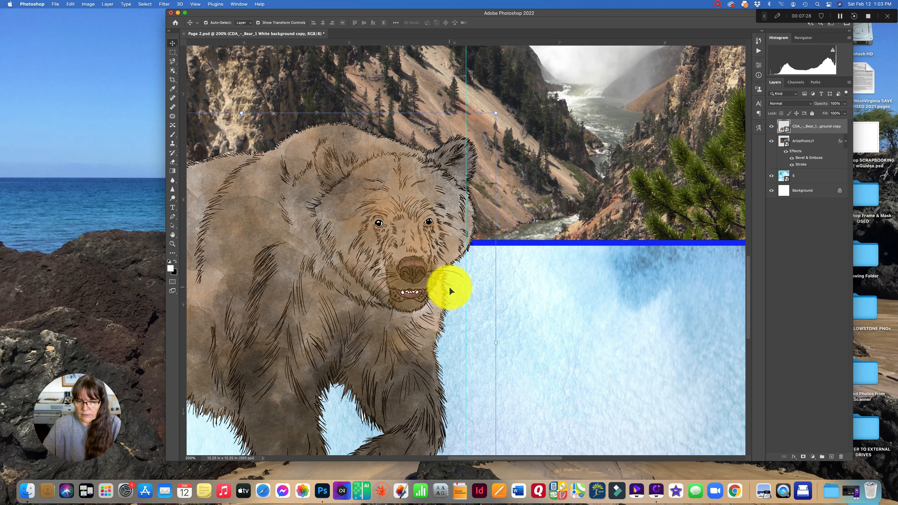
key("super+equal")
scroll(454, 273, "right", 1)
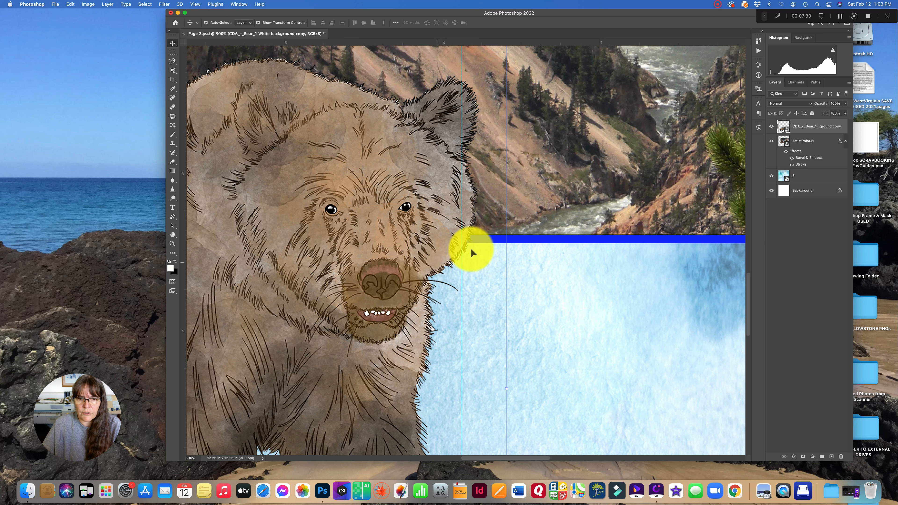
double_click(802, 127)
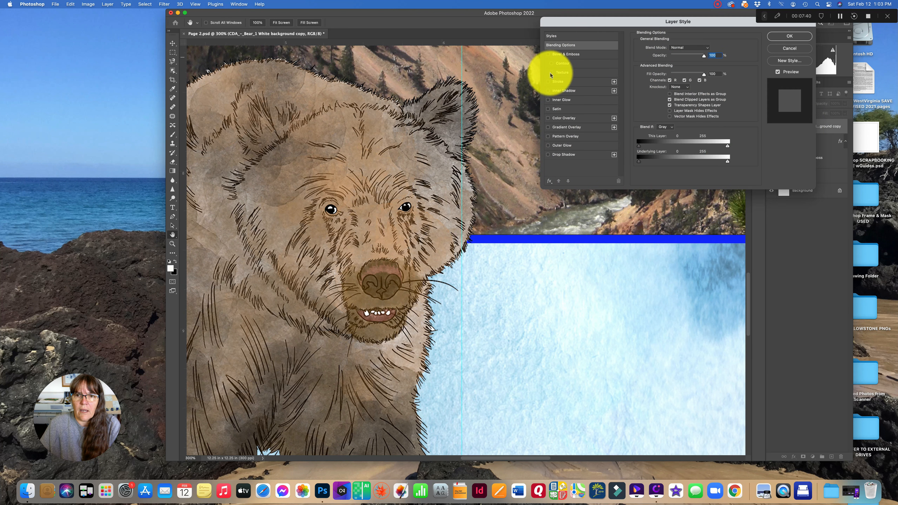
left_click(555, 157)
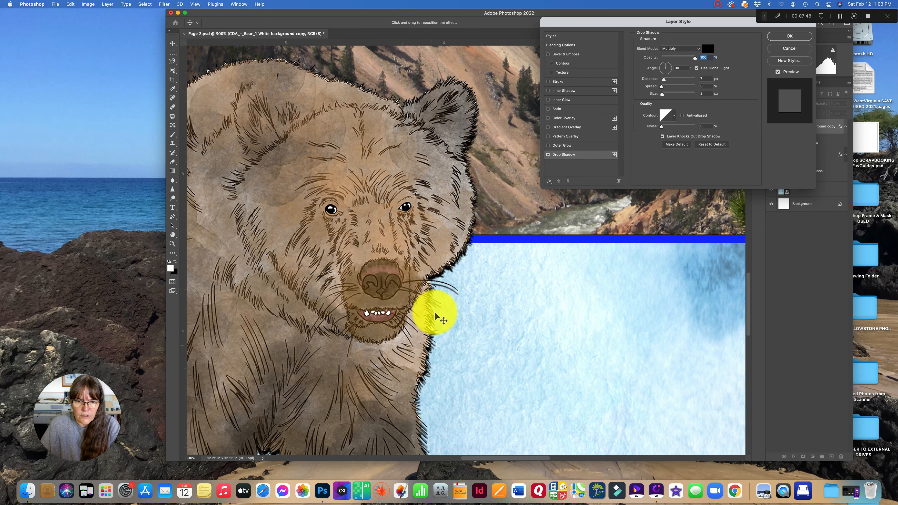
left_click(548, 155)
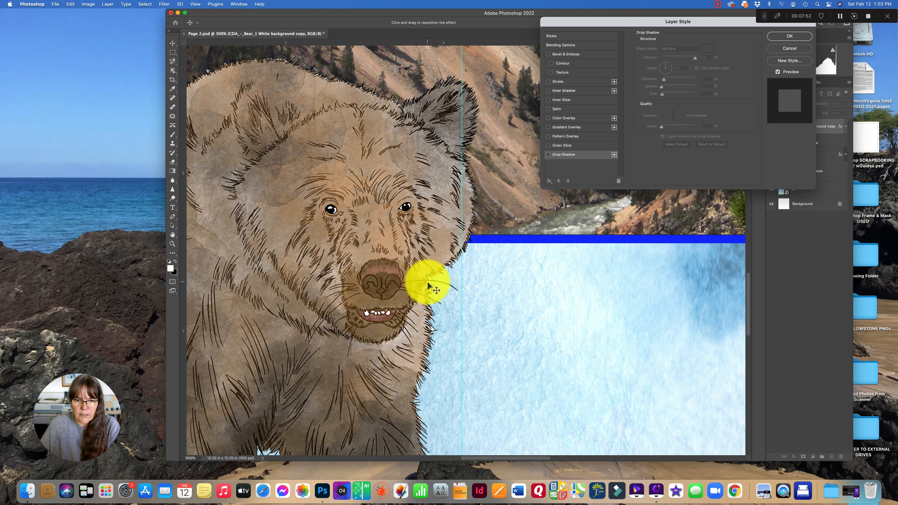
left_click(548, 155)
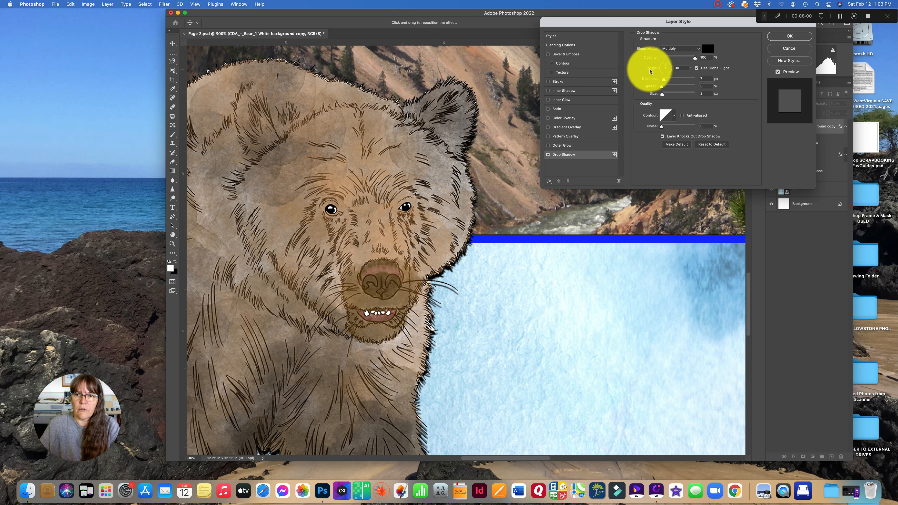
- Set the bear's drop shadow angle to 130° and size to 9 px, and apply it
left_click_drag(667, 65, 663, 66)
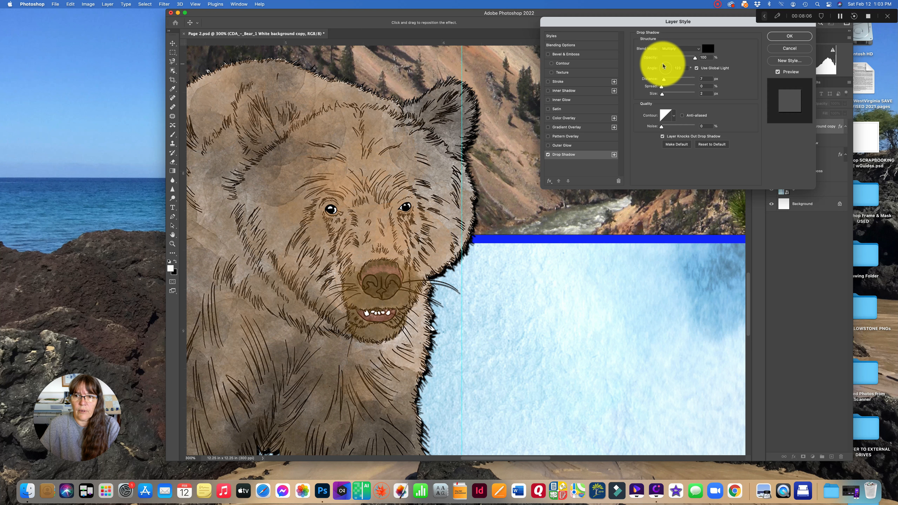
mouse_move(662, 66)
left_mouse_down()
mouse_move(671, 64)
mouse_move(663, 66)
left_mouse_up()
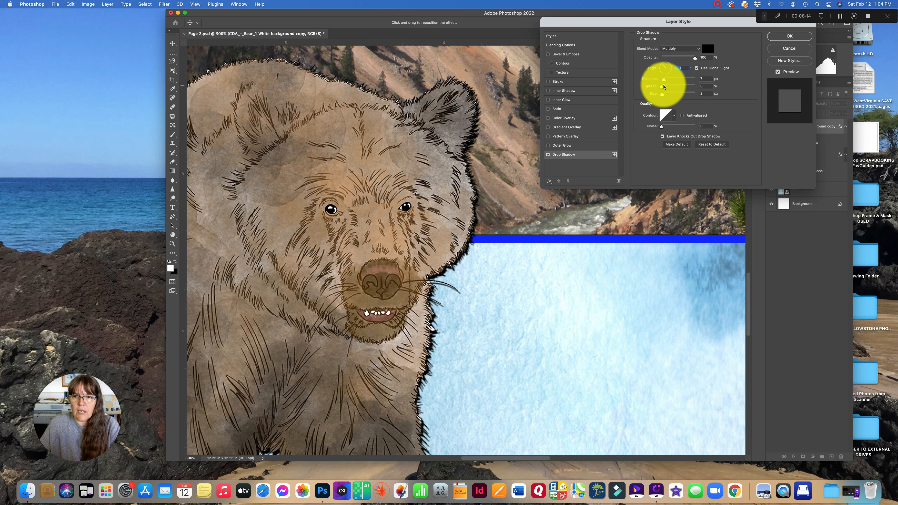
mouse_move(664, 82)
left_mouse_down()
mouse_move(687, 82)
mouse_move(664, 82)
mouse_move(664, 98)
left_mouse_up()
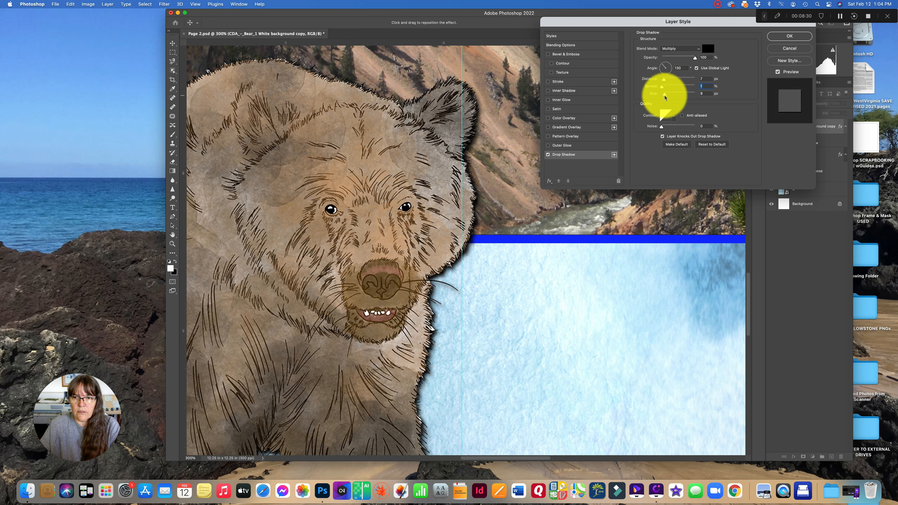
left_click_drag(664, 98, 663, 98)
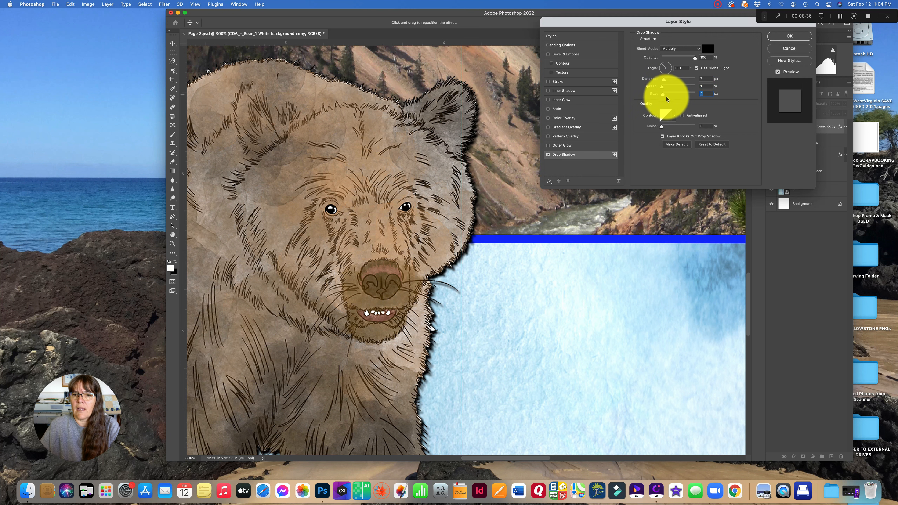
left_click(785, 39)
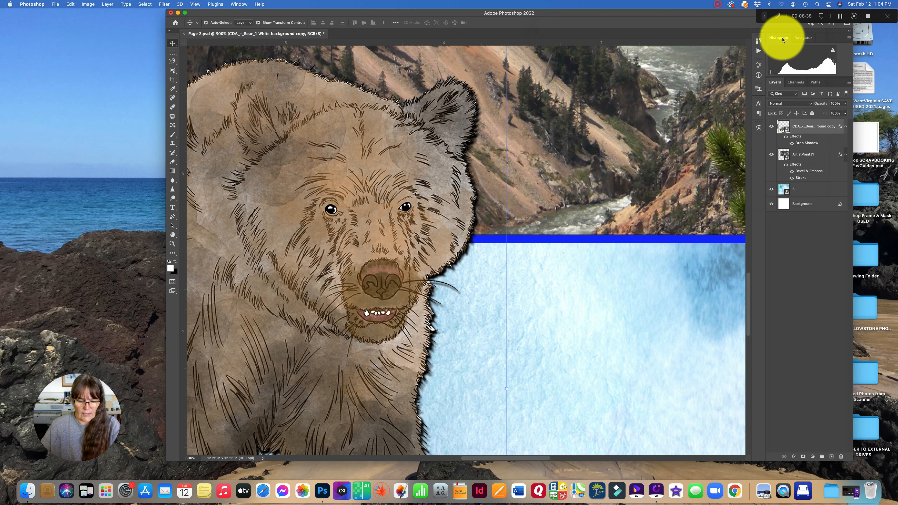
- Select the Horizontal Type Tool with the whole page in view
key("super+1")
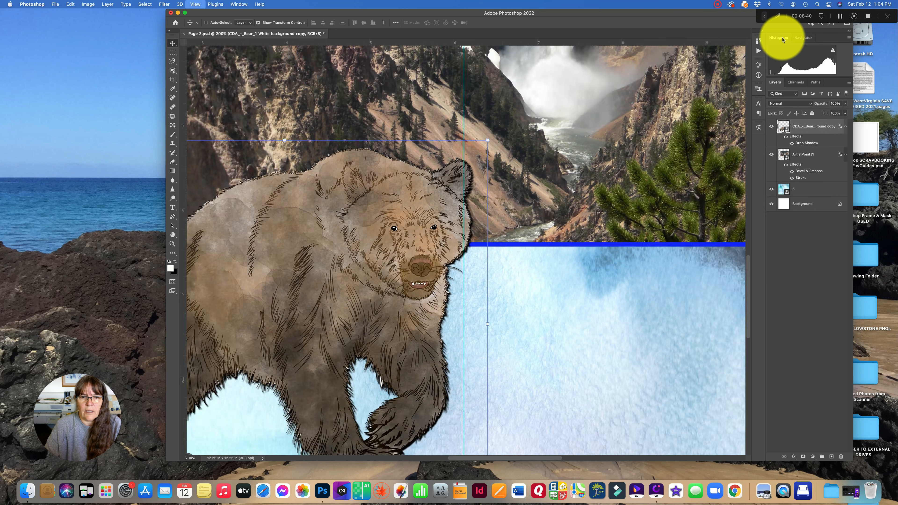
key("super+minus")
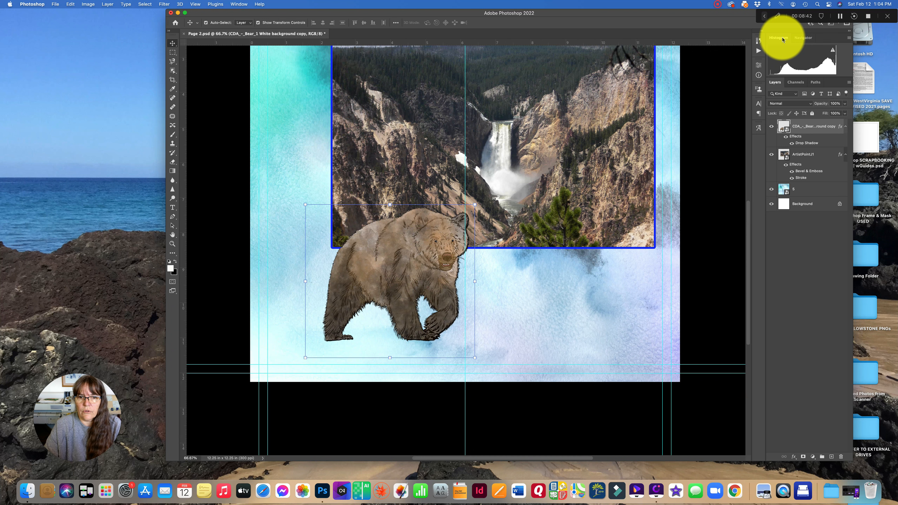
key("super+minus")
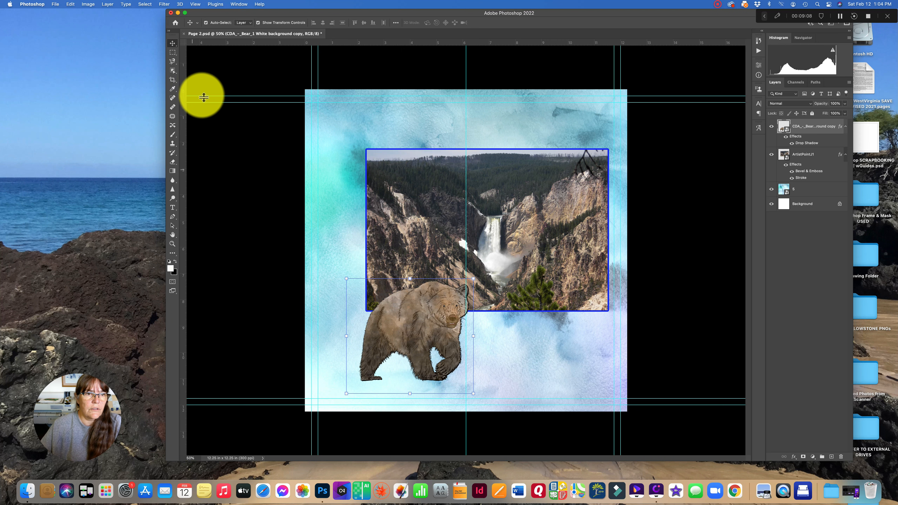
left_click(172, 209)
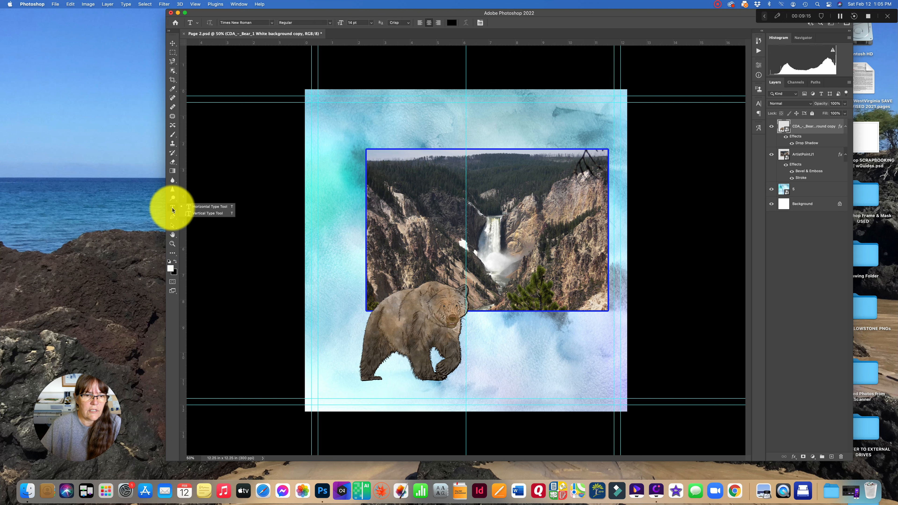
left_click(197, 207)
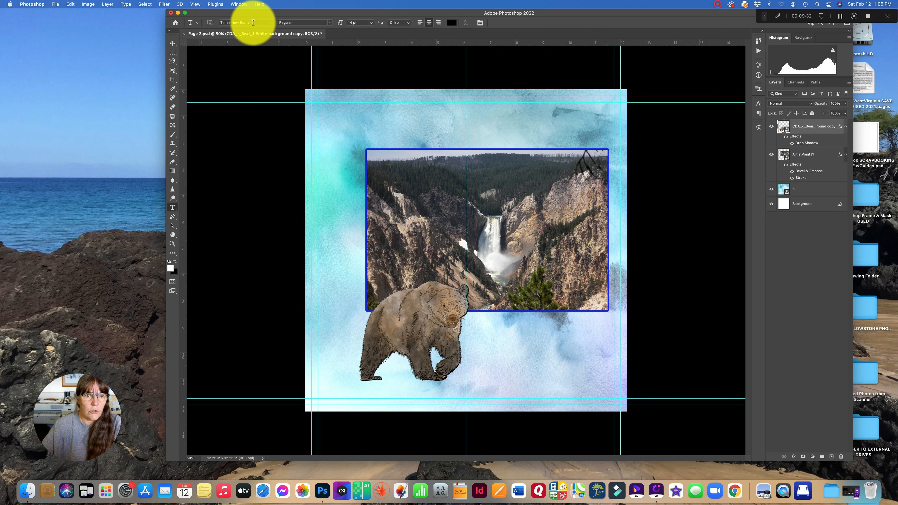
left_click(330, 22)
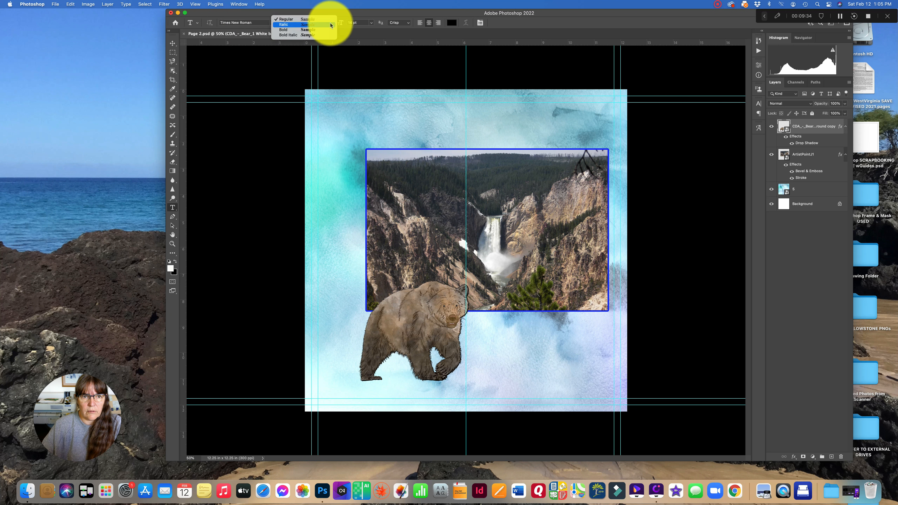
left_click(294, 25)
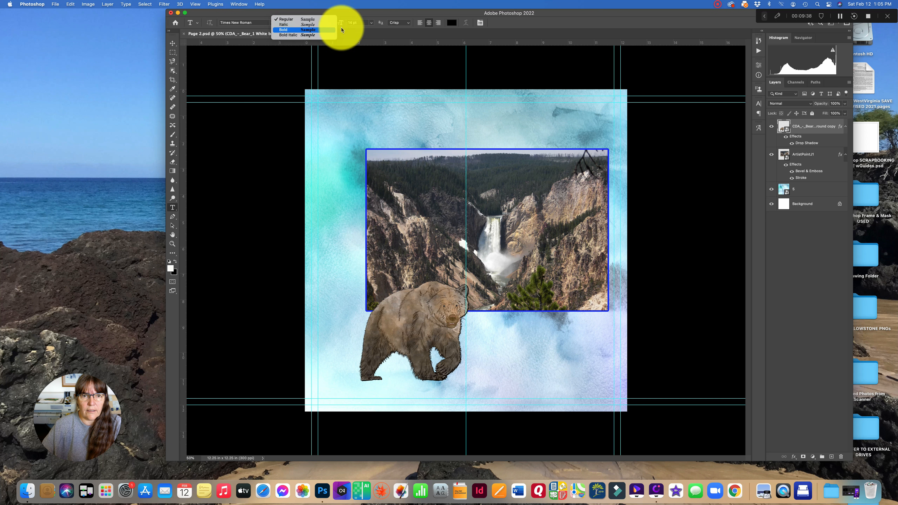
left_click(370, 26)
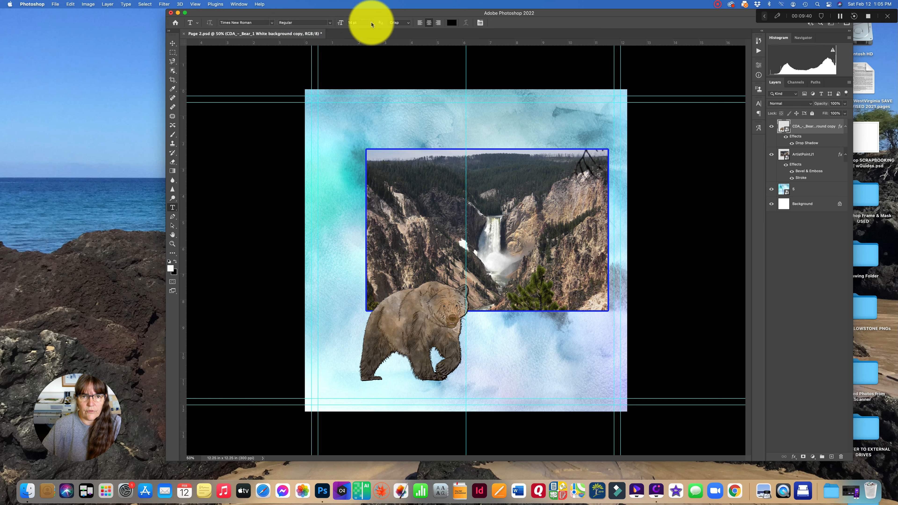
left_click(372, 25)
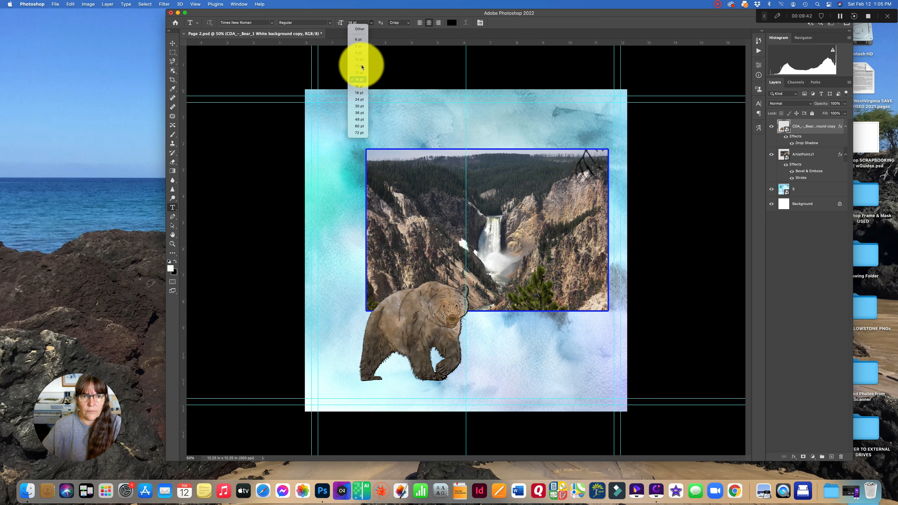
left_click(286, 18)
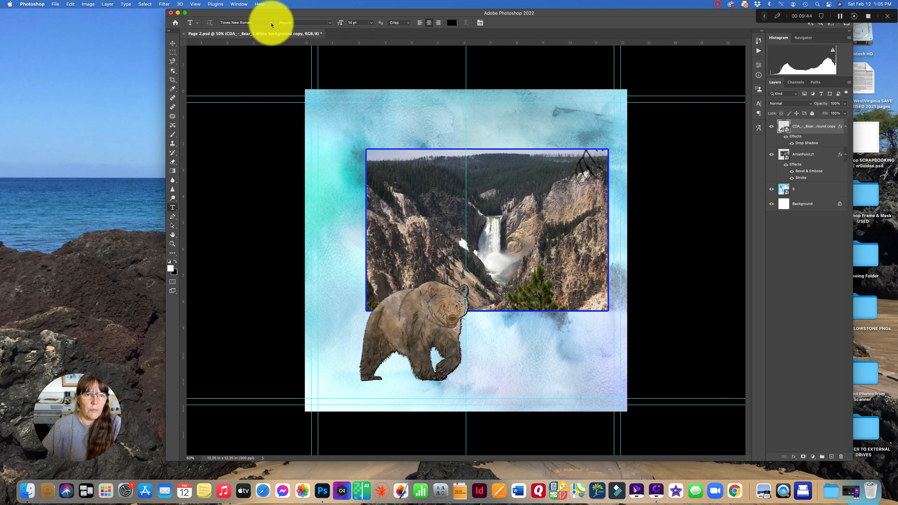
- Choose the Gonestone Signature font for the type tool
left_click(271, 24)
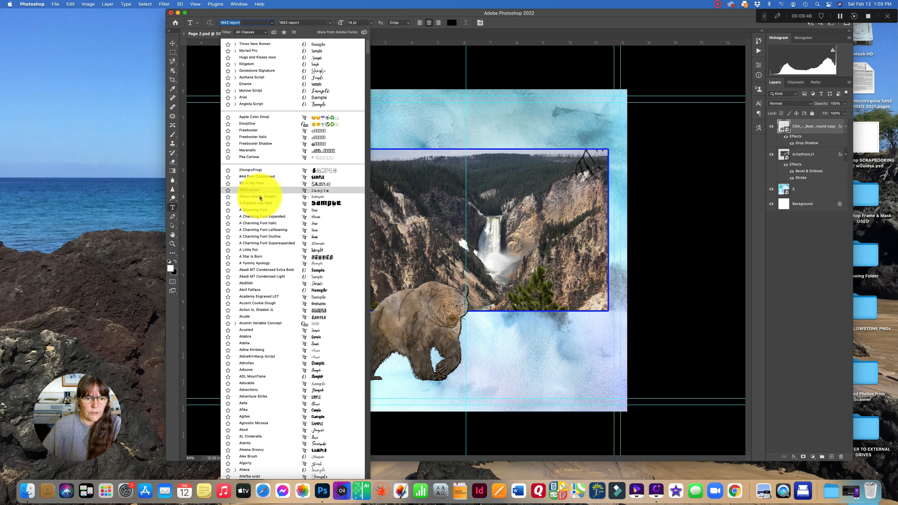
scroll(267, 227, "down", 20)
scroll(269, 228, "down", 15)
scroll(269, 228, "down", 15)
scroll(269, 228, "down", 15)
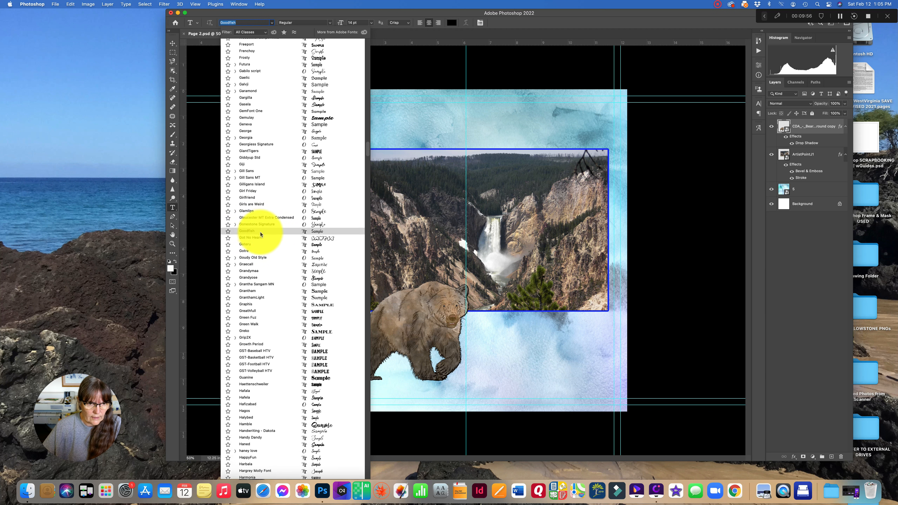
left_click(252, 226)
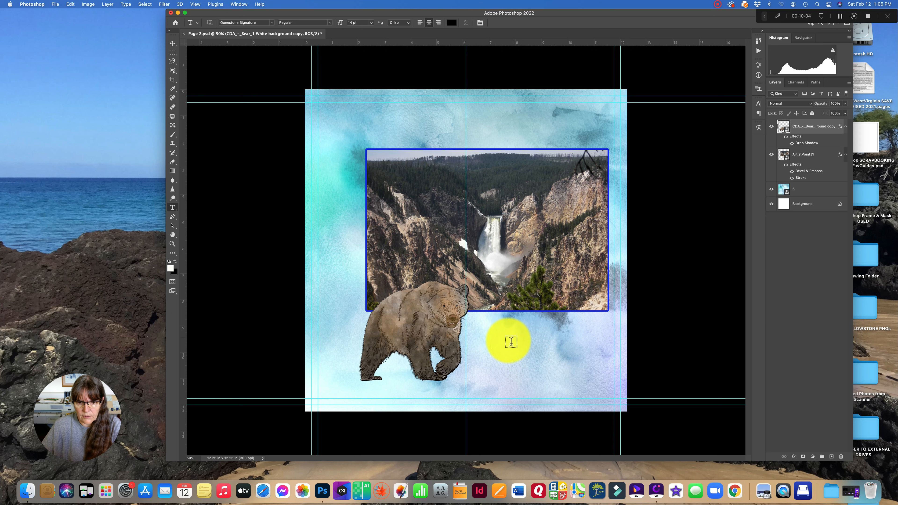
- Add a text line reading Grand Canyon beside the bear, below the photo
left_click(485, 340)
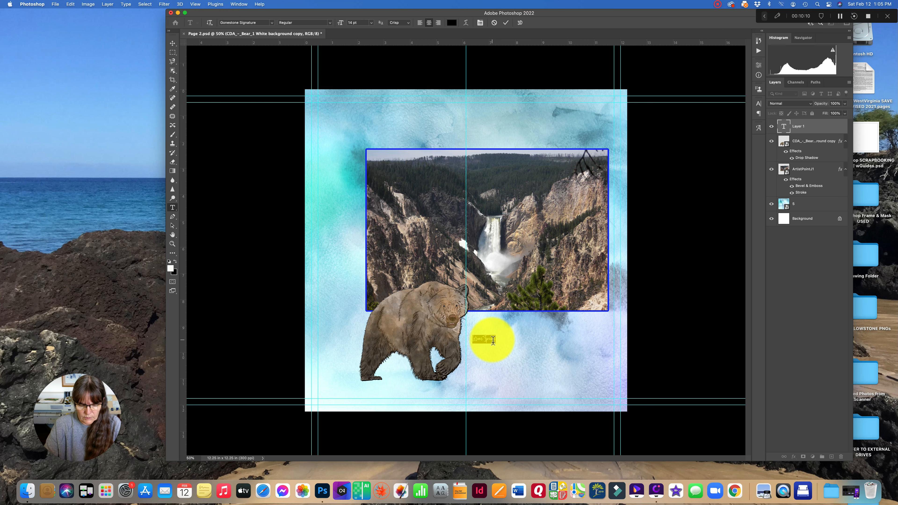
key("super+equal")
key("super+equal")
key("super+equal")
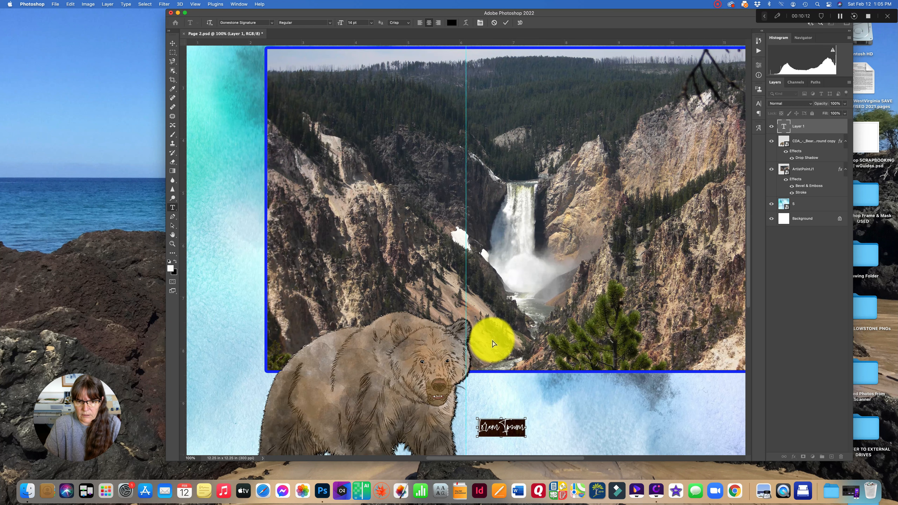
scroll(492, 342, "down", 10)
scroll(492, 342, "right", 2)
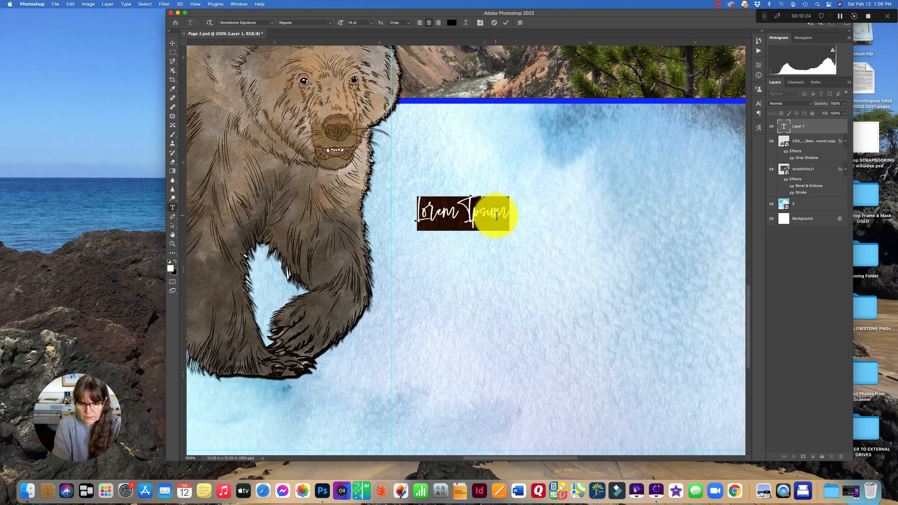
type("Grand")
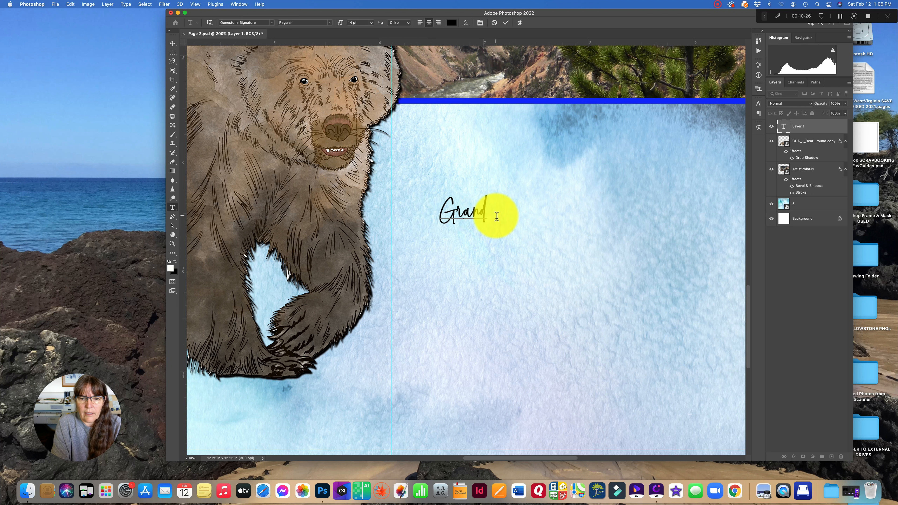
type(" Canyon")
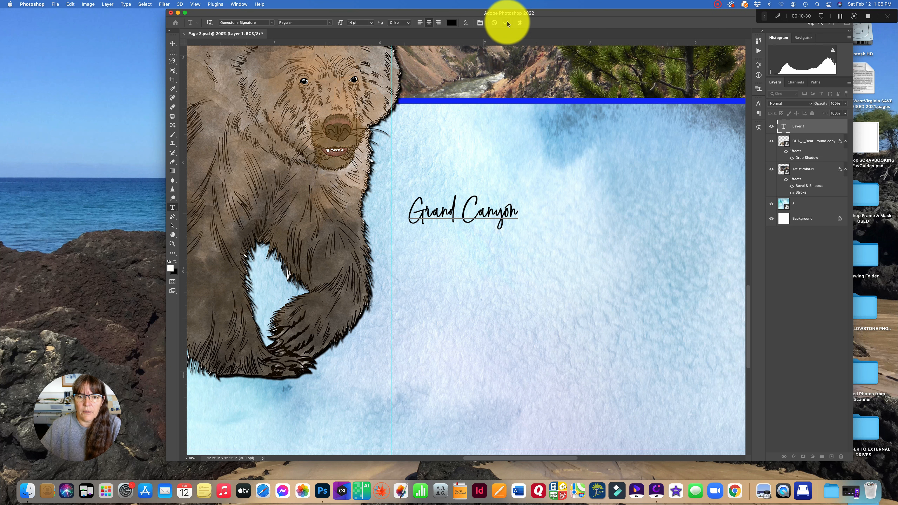
- Select the Grand Canyon text, set its size to 72 pt, and commit the edit
scroll(507, 24, "right", 20)
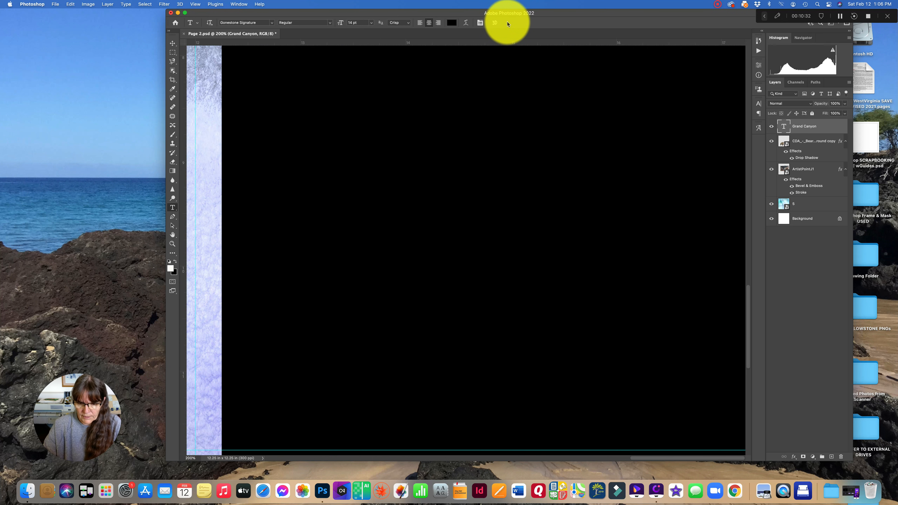
key("super+minus")
key("super+minus")
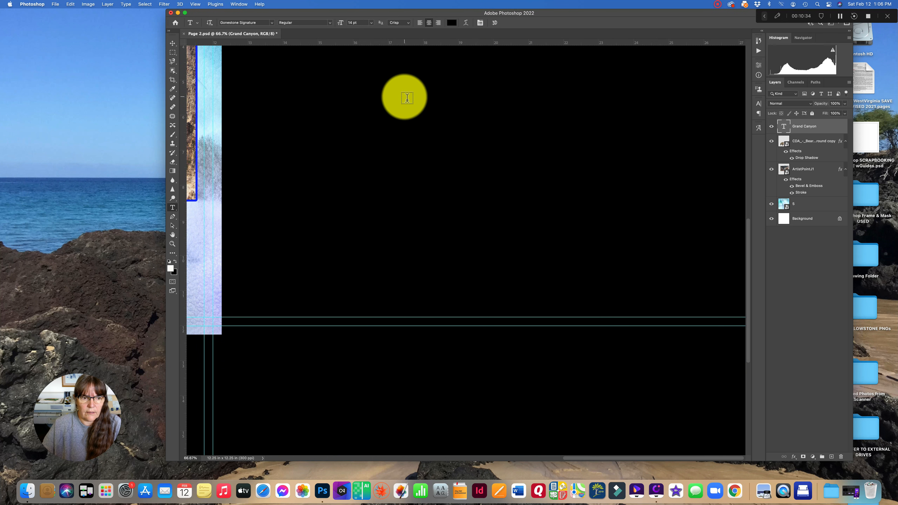
scroll(406, 98, "left", 10)
scroll(407, 98, "up", 5)
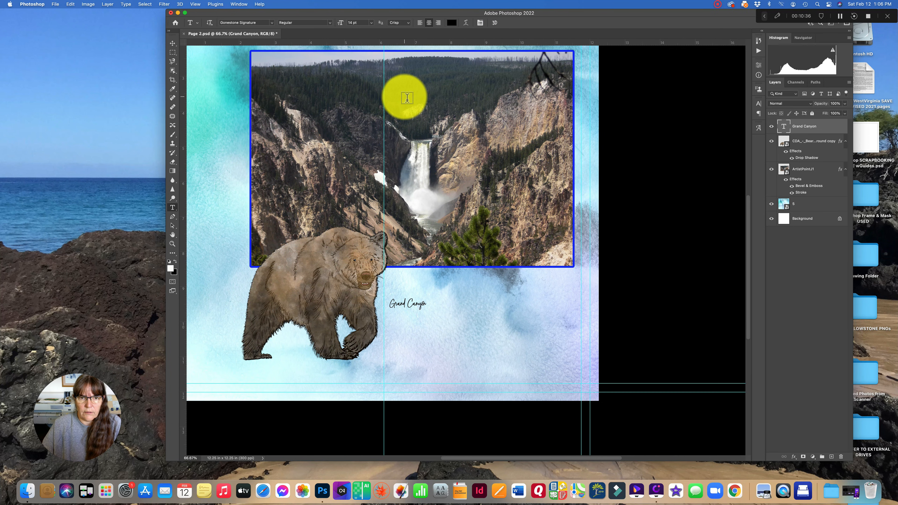
key("super+minus")
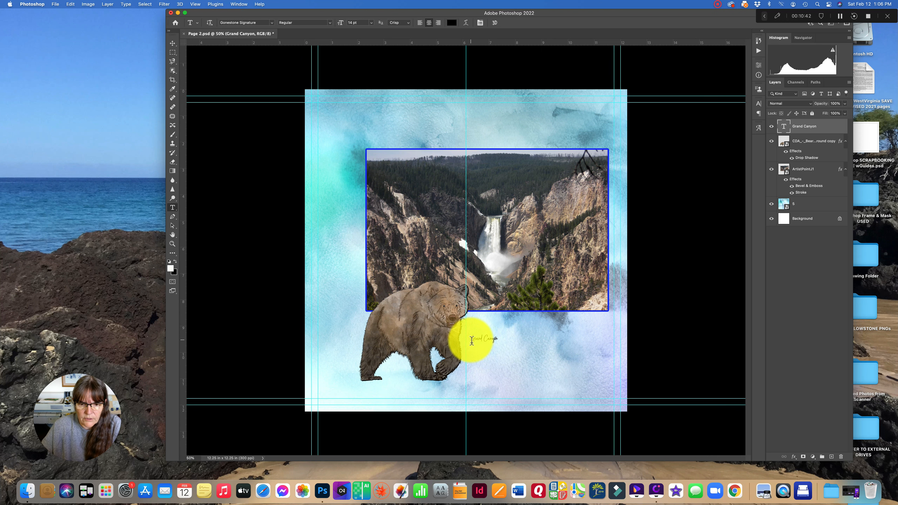
left_click_drag(472, 341, 488, 342)
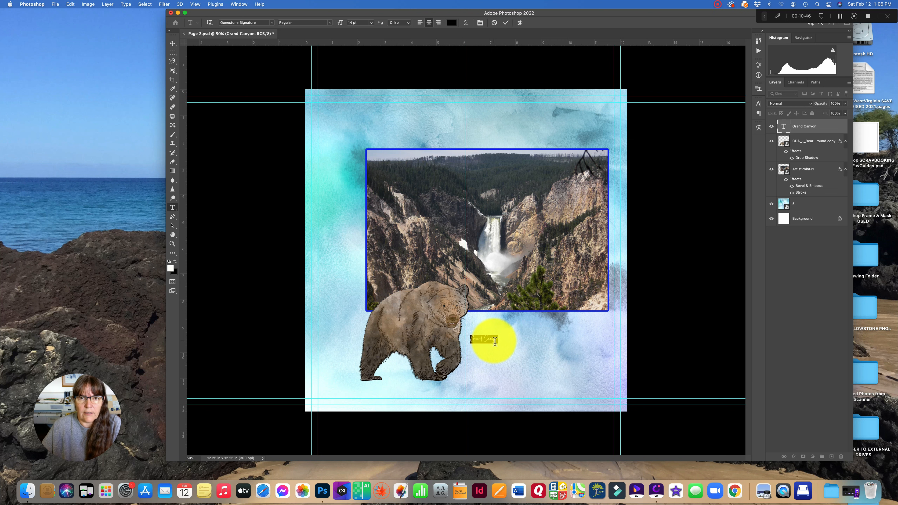
left_click(370, 24)
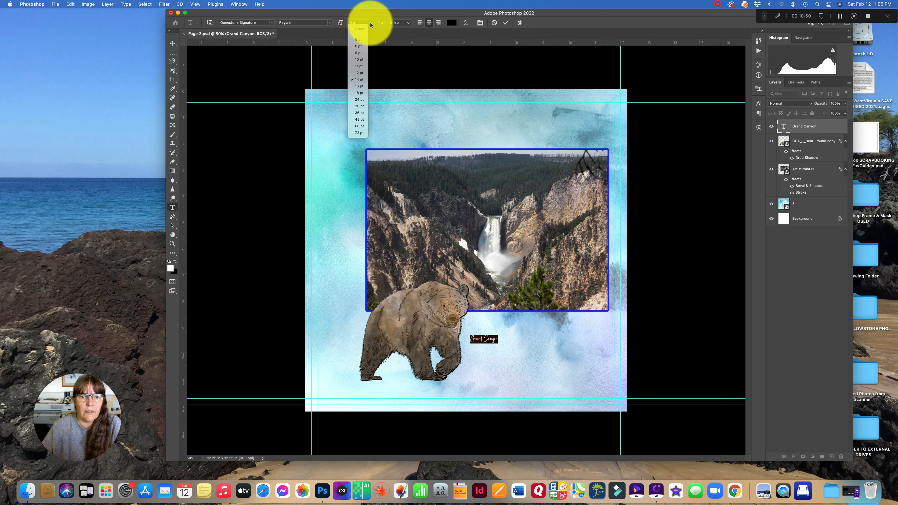
left_click(357, 133)
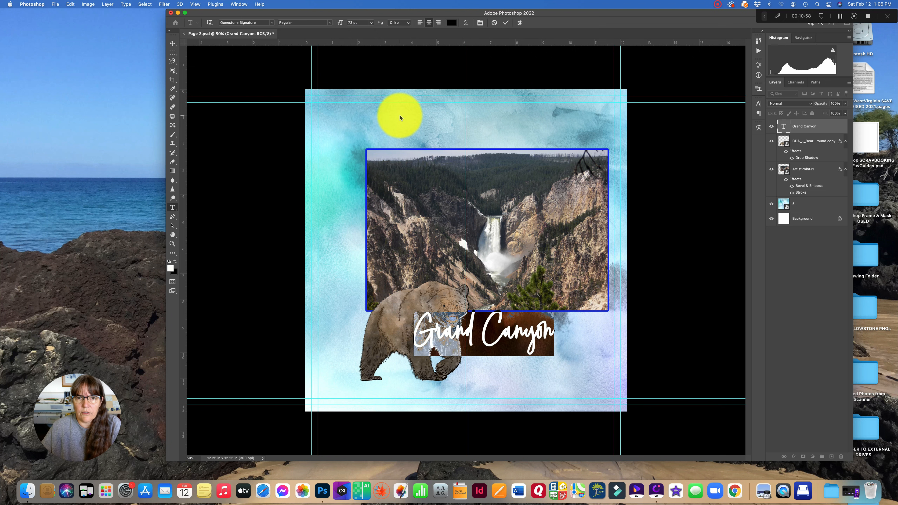
left_click(505, 22)
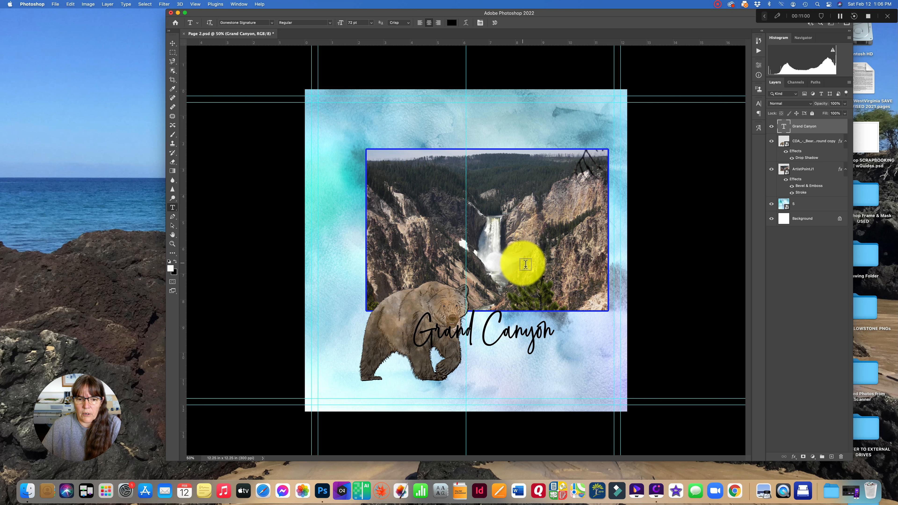
- Reposition the Grand Canyon text and shift the bear further left below the photo
left_click(173, 45)
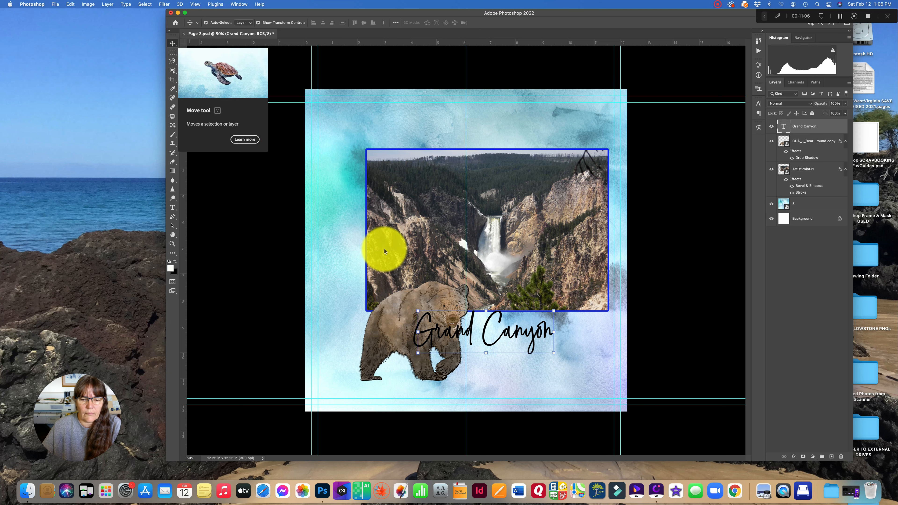
left_click_drag(483, 334, 530, 355)
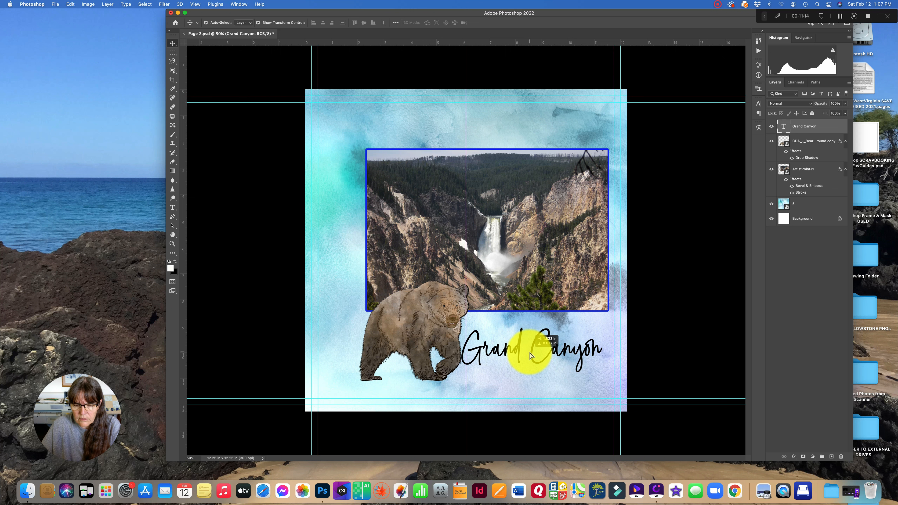
left_click_drag(530, 356, 529, 354)
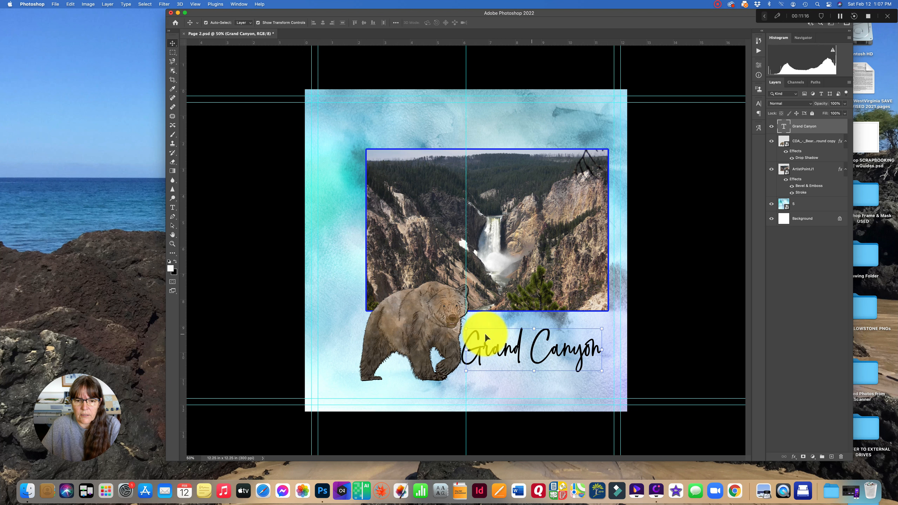
left_click_drag(427, 327, 399, 328)
left_click_drag(519, 345, 507, 347)
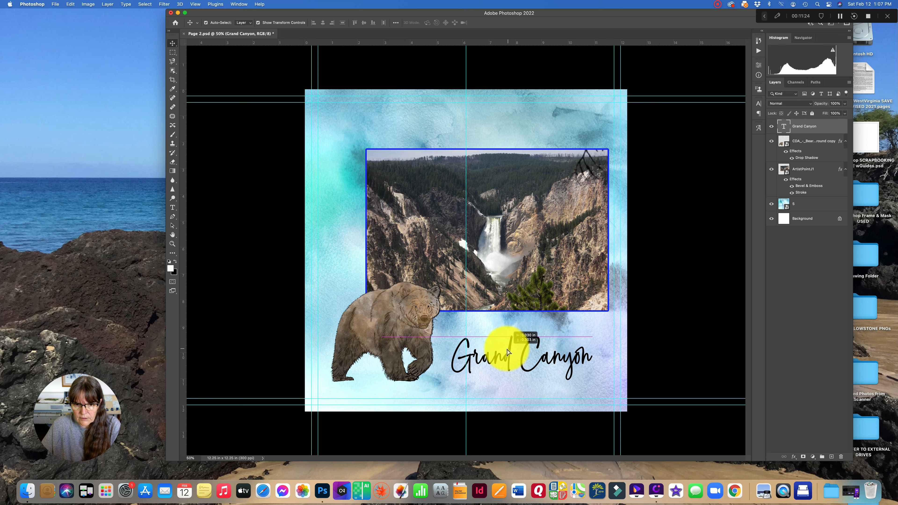
- Move the framed photo and enlarge it with Free Transform, then commit
left_click_drag(506, 256, 485, 268)
key("super+t")
left_click_drag(585, 321, 605, 341)
left_click_drag(553, 310, 553, 298)
left_click(509, 23)
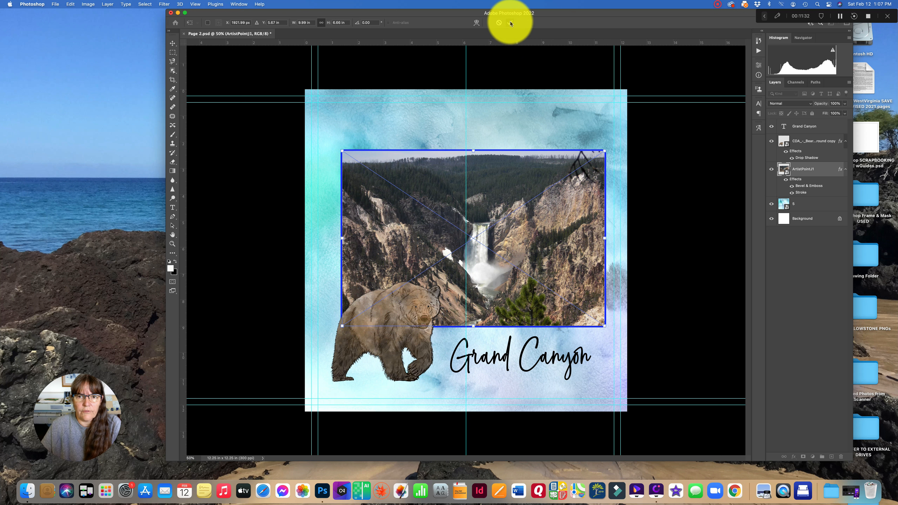
- Apply a Vibrance adjustment of +76 to the photo layer
left_click(88, 4)
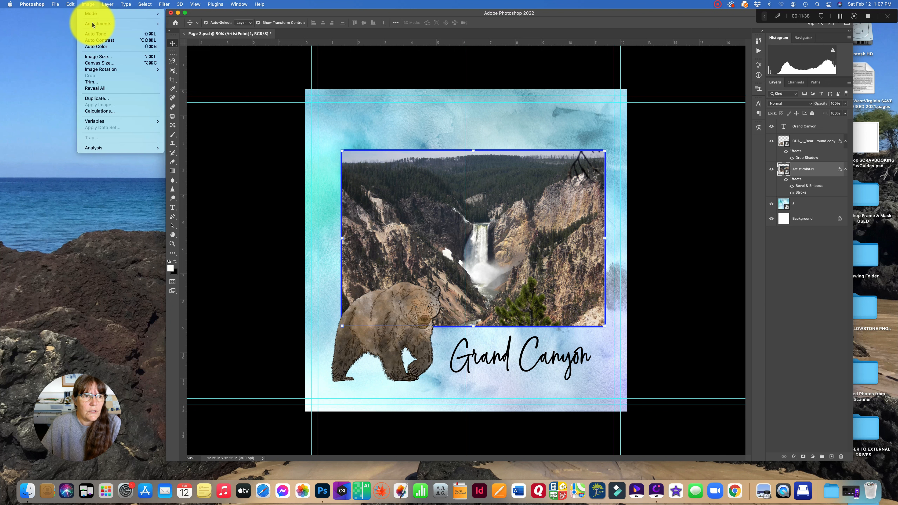
mouse_move(140, 23)
left_click(182, 53)
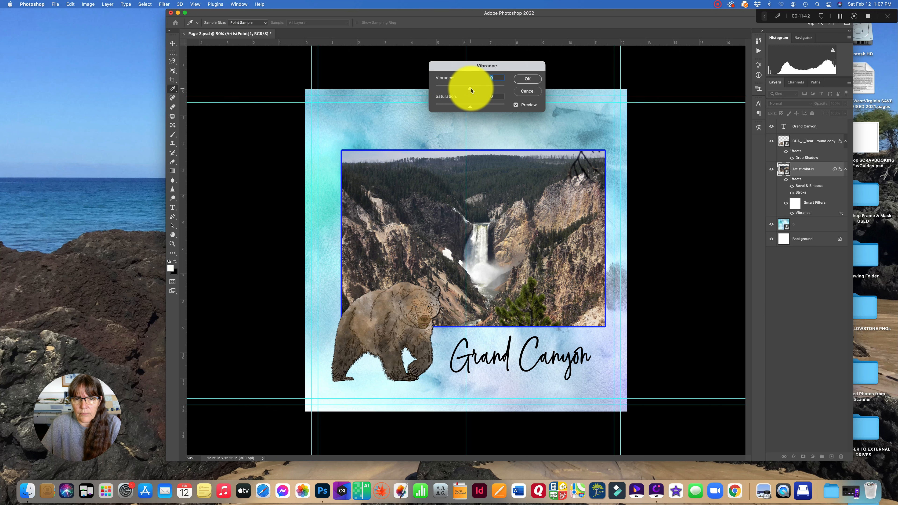
left_click_drag(471, 90, 479, 109)
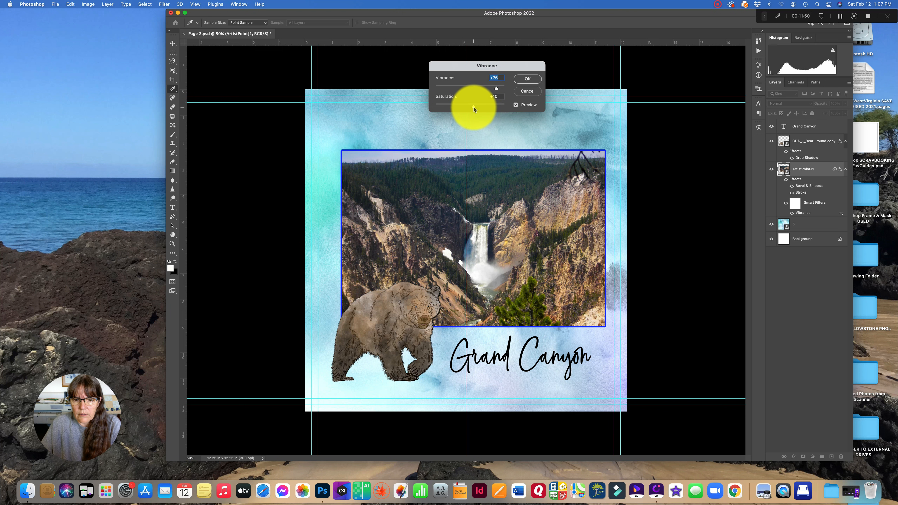
left_click(524, 79)
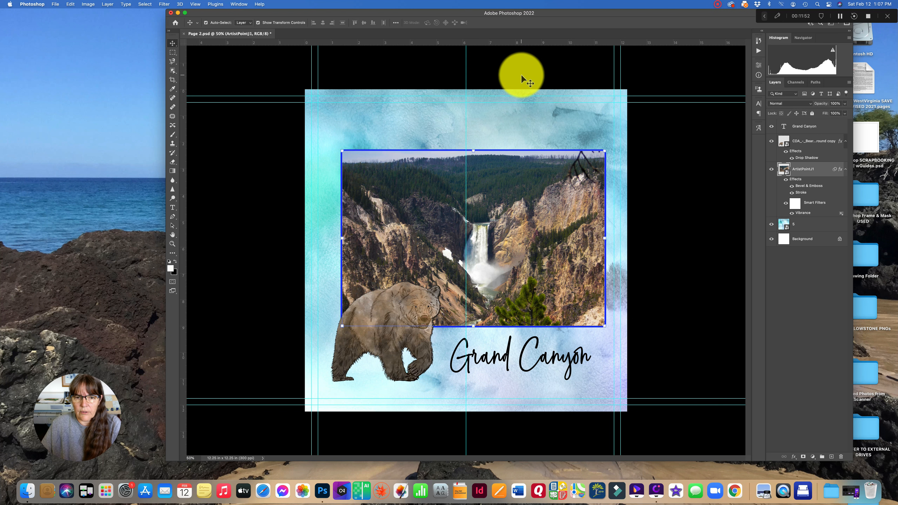
- Deselect the layers, switch to the type tool and choose the Kingdom font
left_click(655, 172)
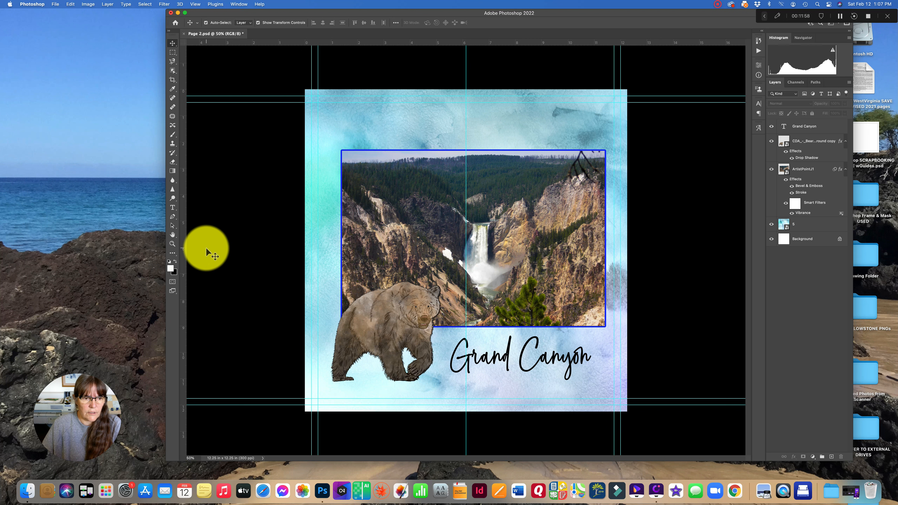
left_click(172, 208)
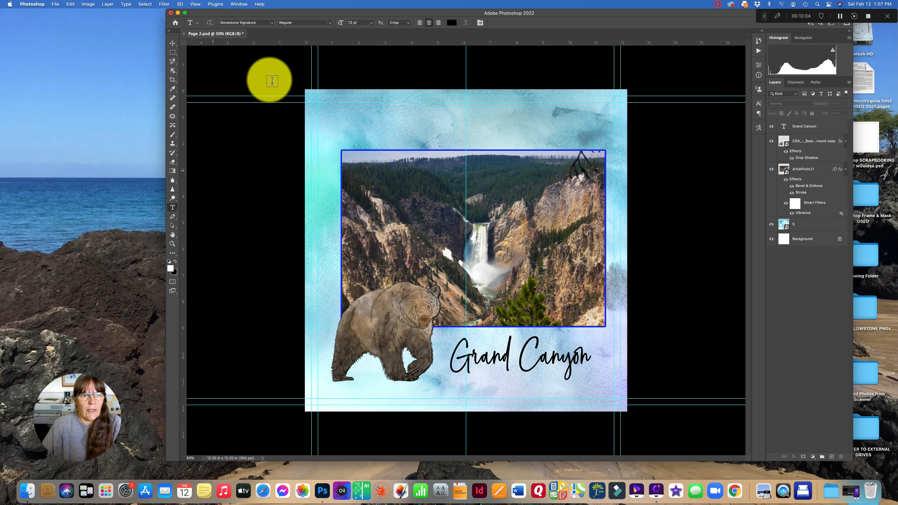
left_click(272, 23)
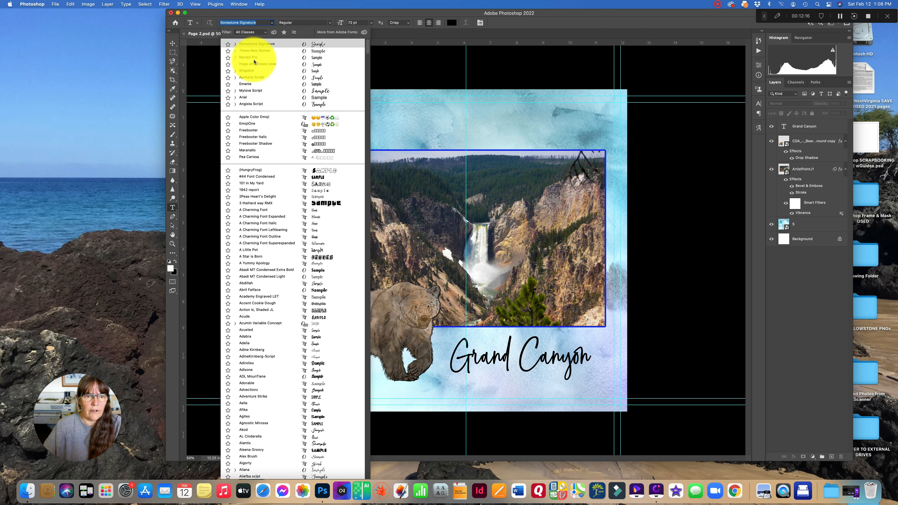
left_click(252, 71)
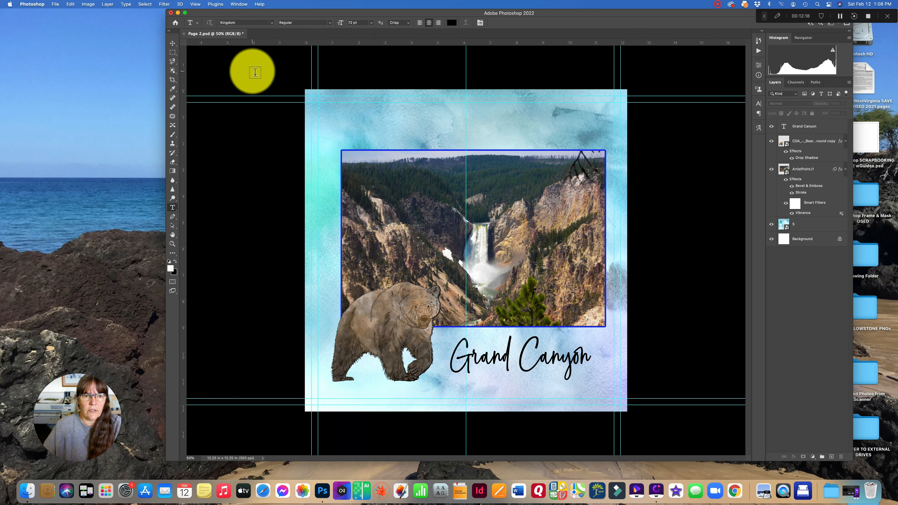
- Add the title YELLOWSTONE above the photo and commit it
left_click(445, 126)
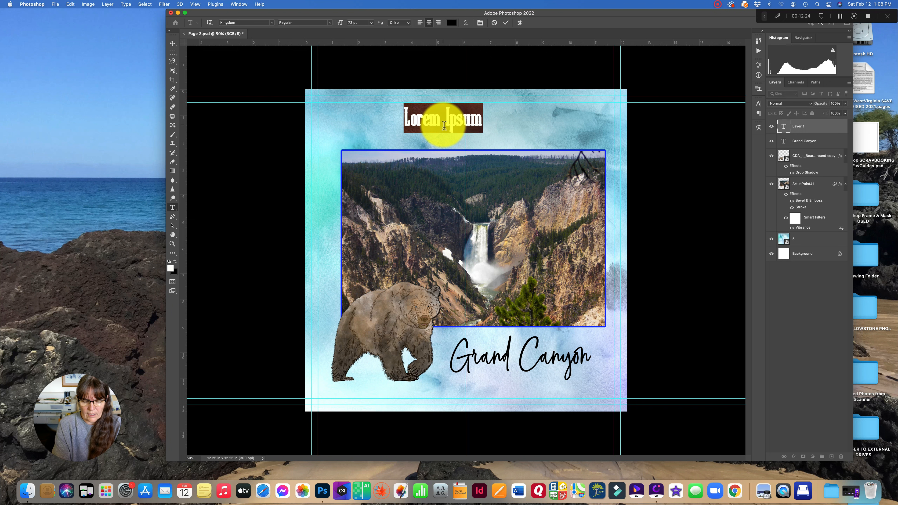
type("Y")
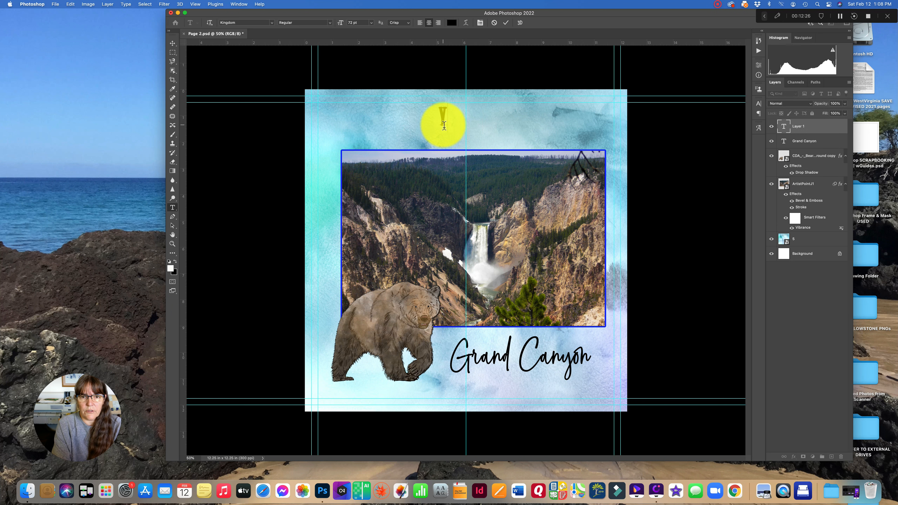
type("ELLOWSTONE")
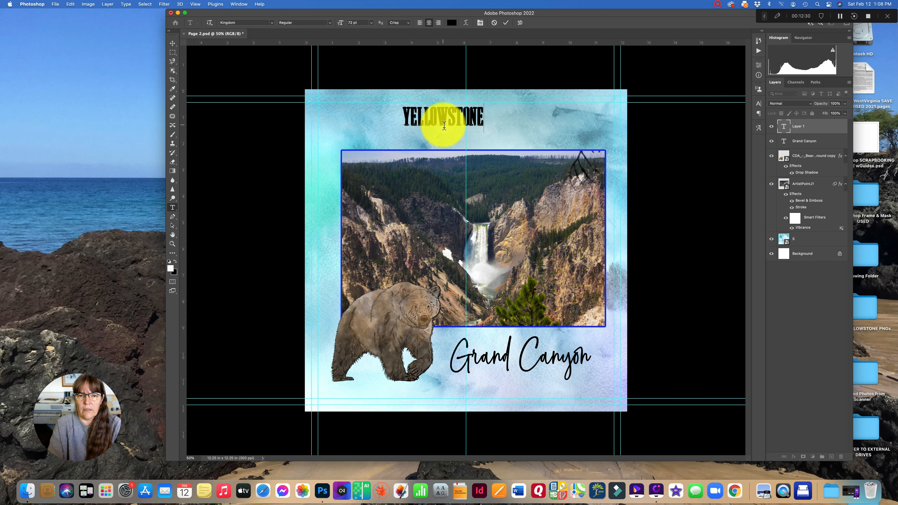
left_click(506, 23)
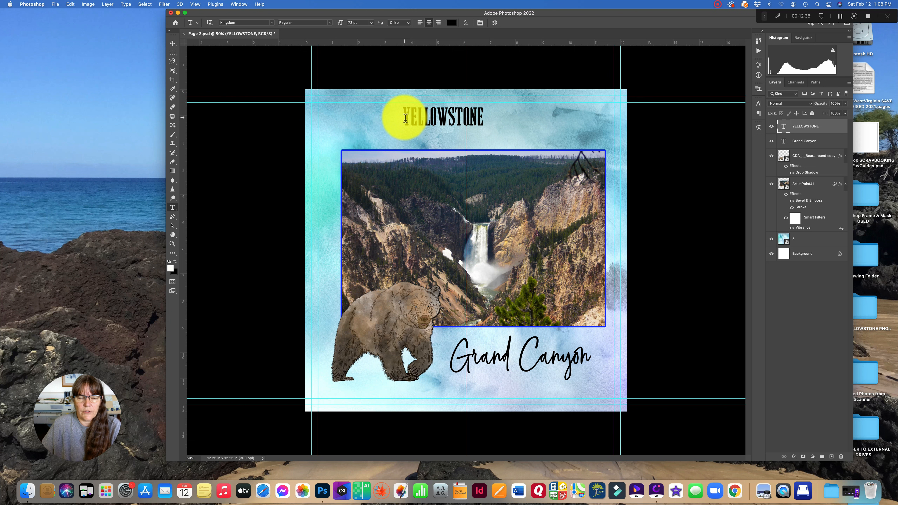
- Set the YELLOWSTONE title's font size to 100 pt and commit the text
left_click_drag(405, 119, 486, 120)
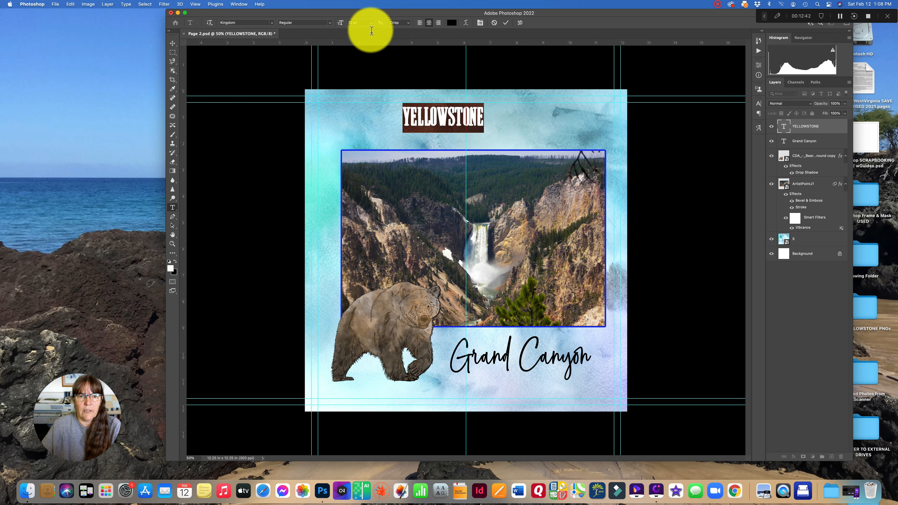
left_click(371, 23)
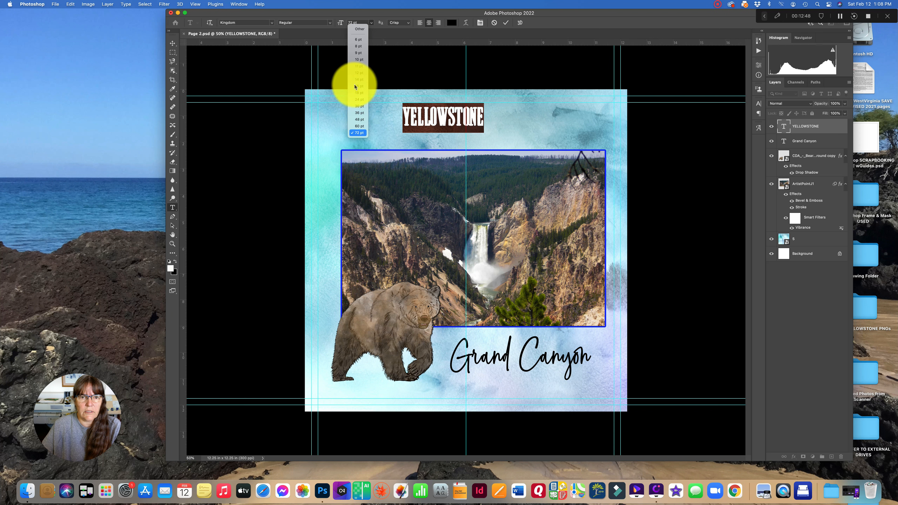
left_click(350, 22)
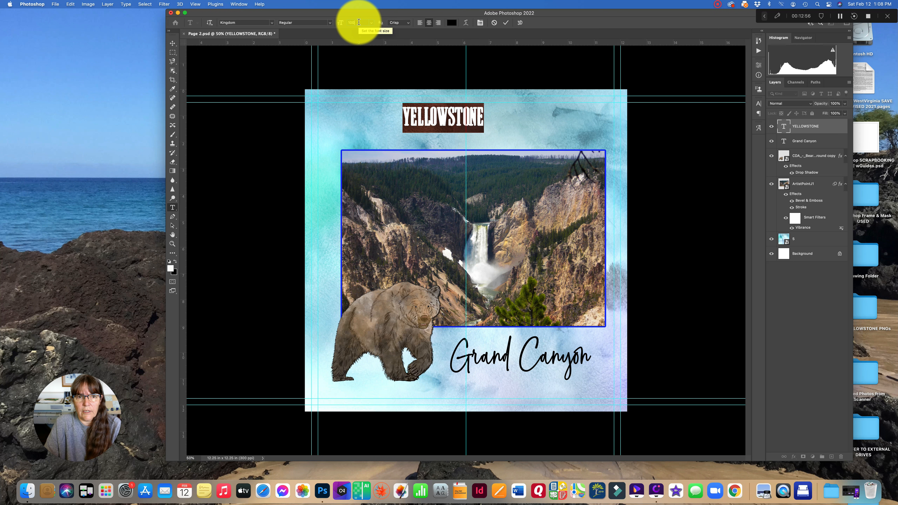
key("Return")
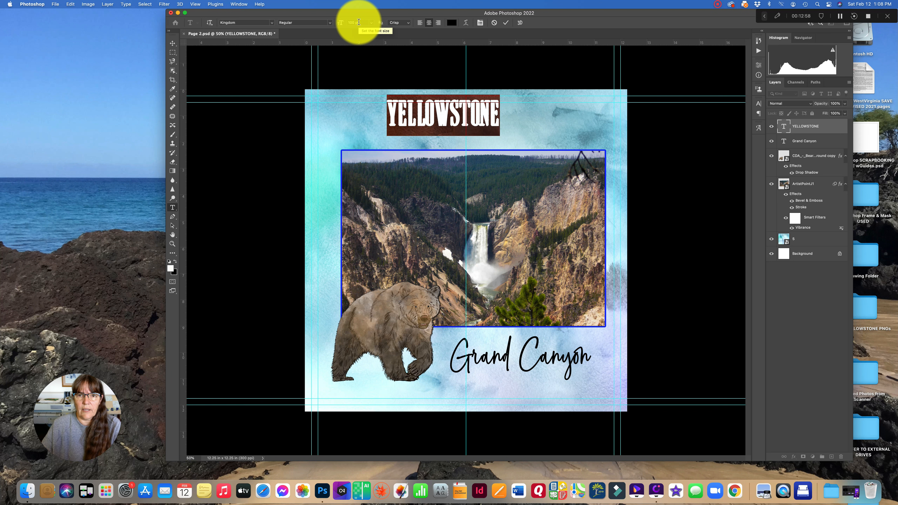
left_click(506, 22)
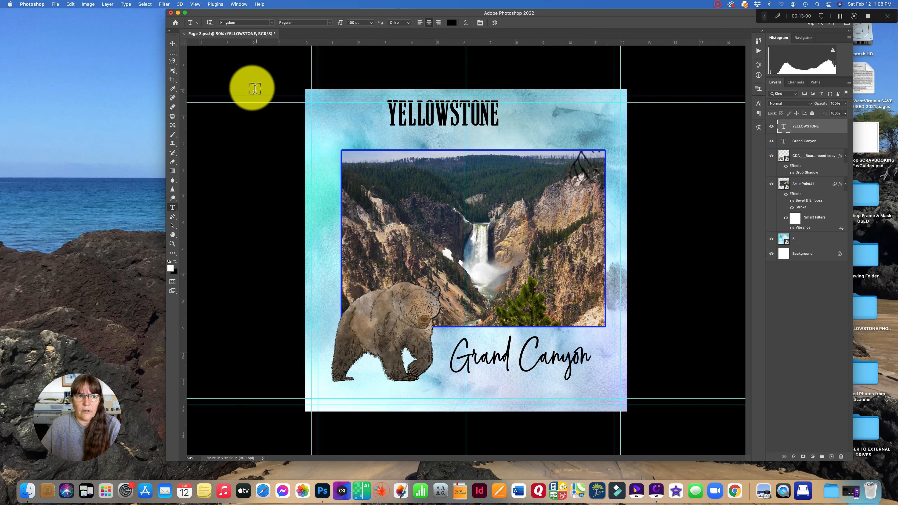
- Move the title and enlarge it to about 123% with Free Transform, then commit
left_click(173, 43)
left_click_drag(439, 115, 457, 121)
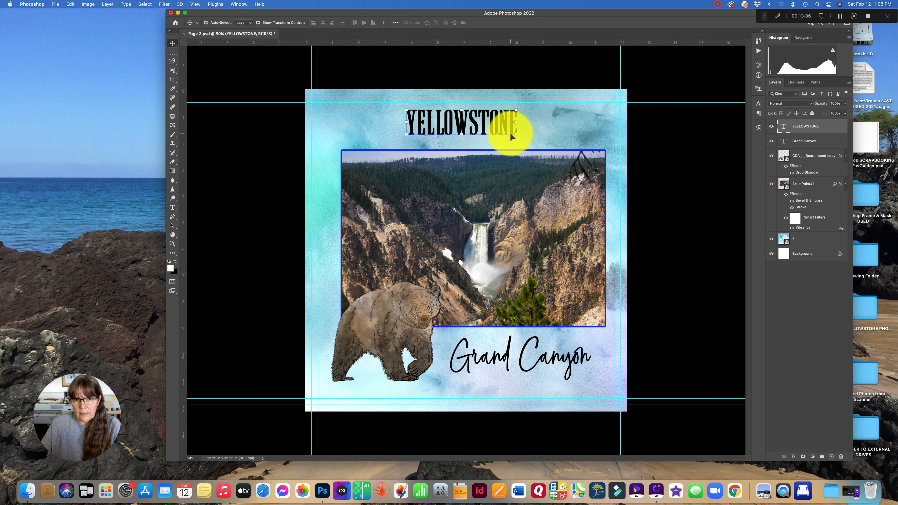
left_click_drag(517, 136, 541, 157)
left_click_drag(501, 132, 485, 128)
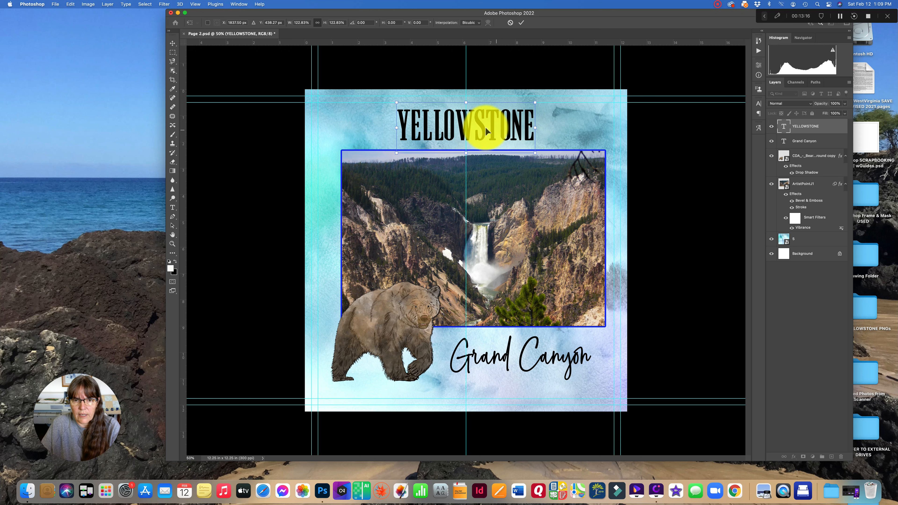
left_click(521, 23)
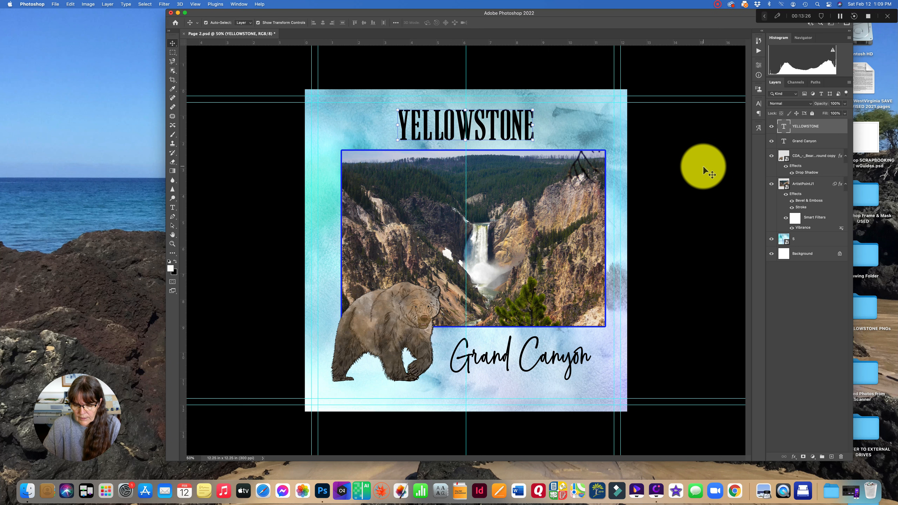
- Apply a Bevel & Emboss layer style to the YELLOWSTONE title layer
key("super+equal")
key("super+equal")
key("super+equal")
key("super+equal")
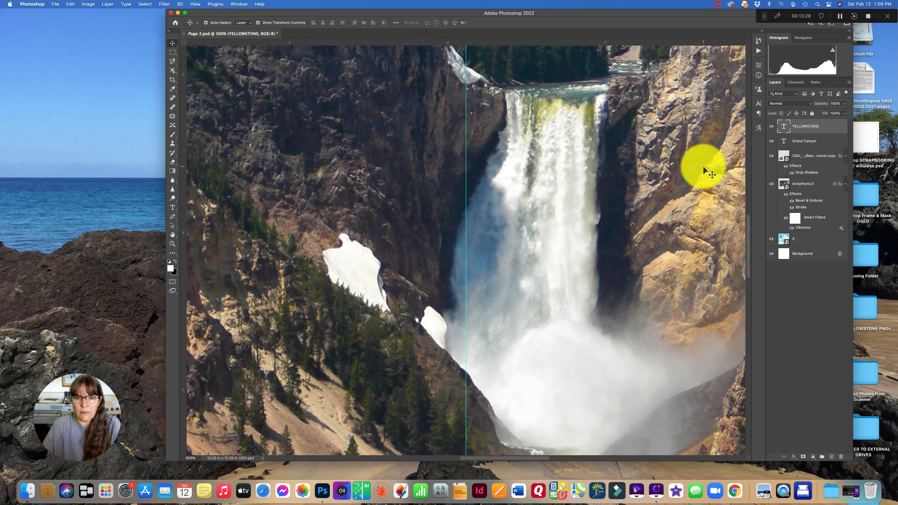
scroll(703, 171, "up", 10)
scroll(703, 171, "up", 10)
scroll(704, 171, "right", 6)
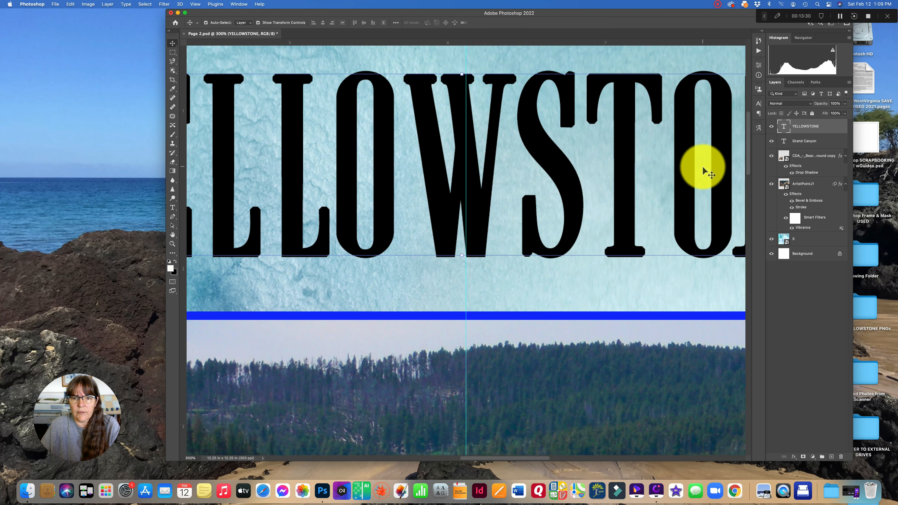
scroll(703, 171, "right", 5)
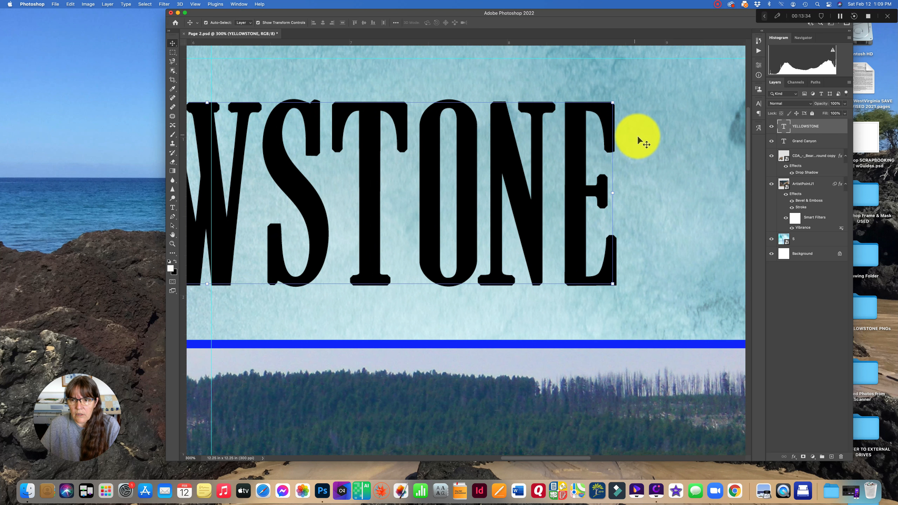
left_click(637, 150)
left_click(816, 131)
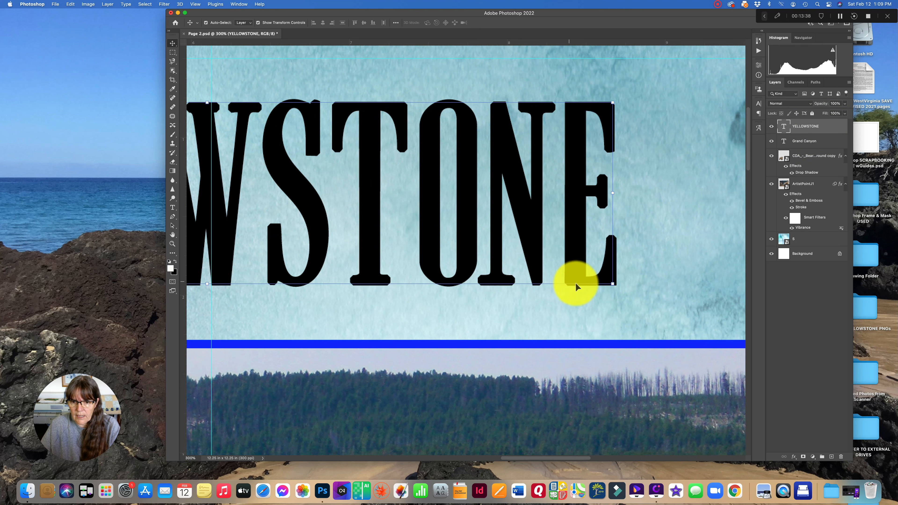
double_click(831, 131)
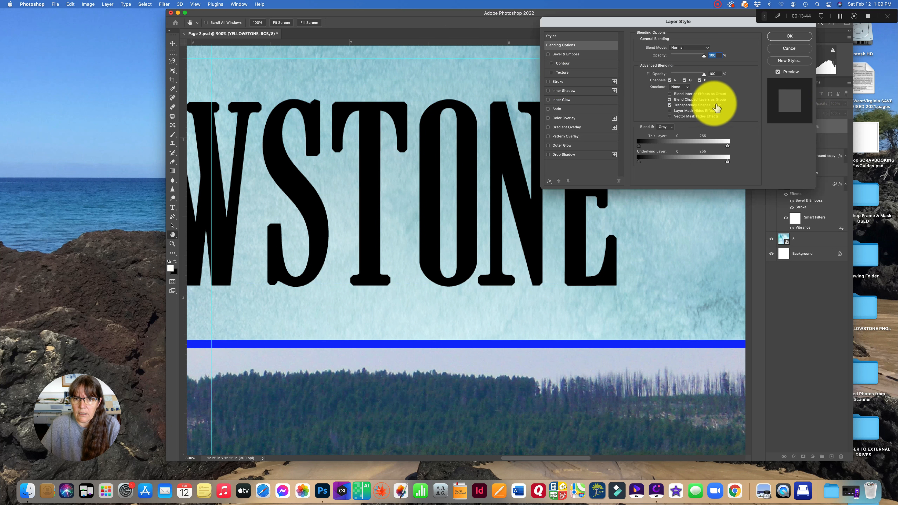
left_click(548, 55)
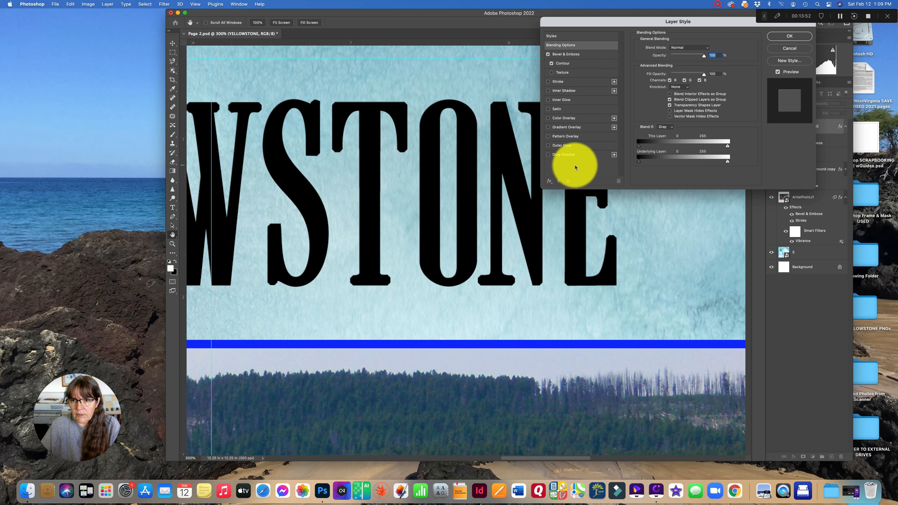
left_click(790, 36)
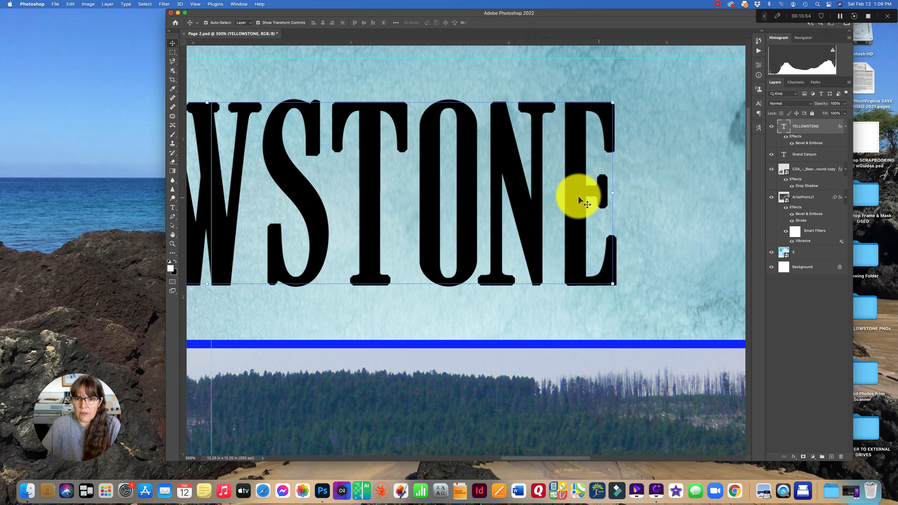
key("super+minus")
key("super+minus")
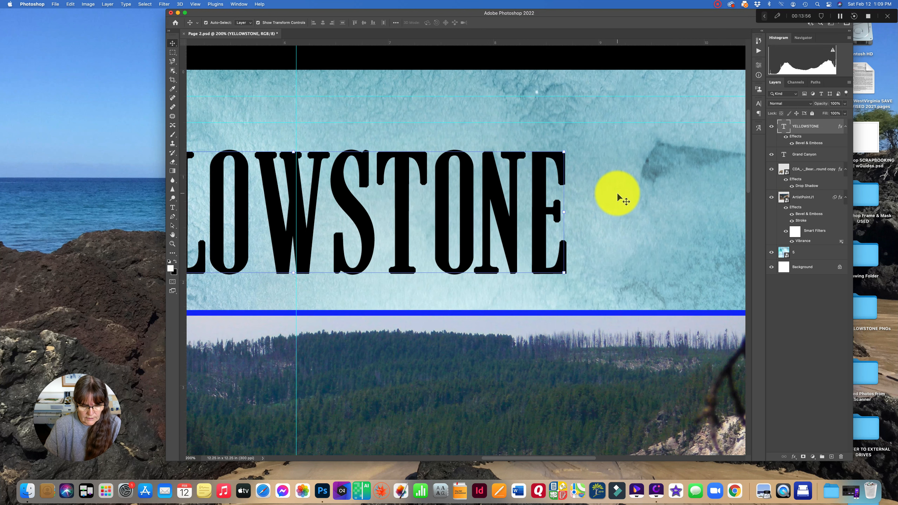
key("super+minus")
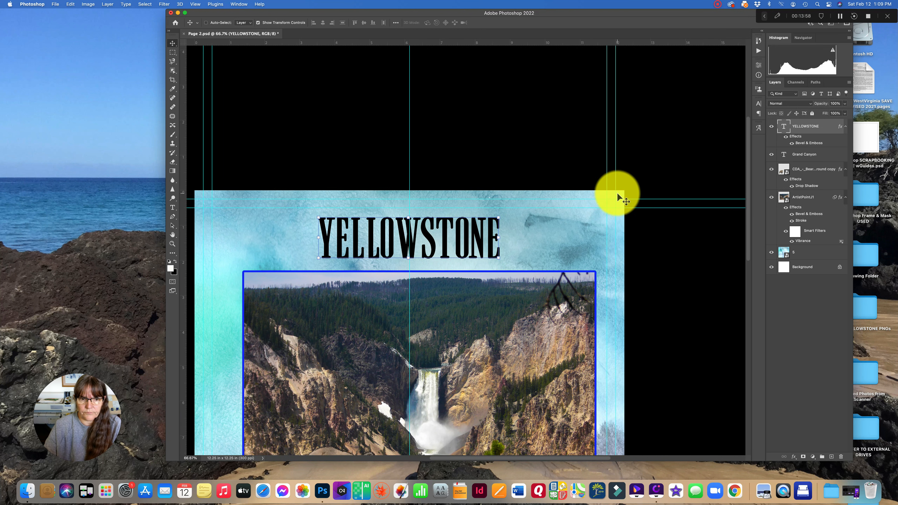
key("super+minus")
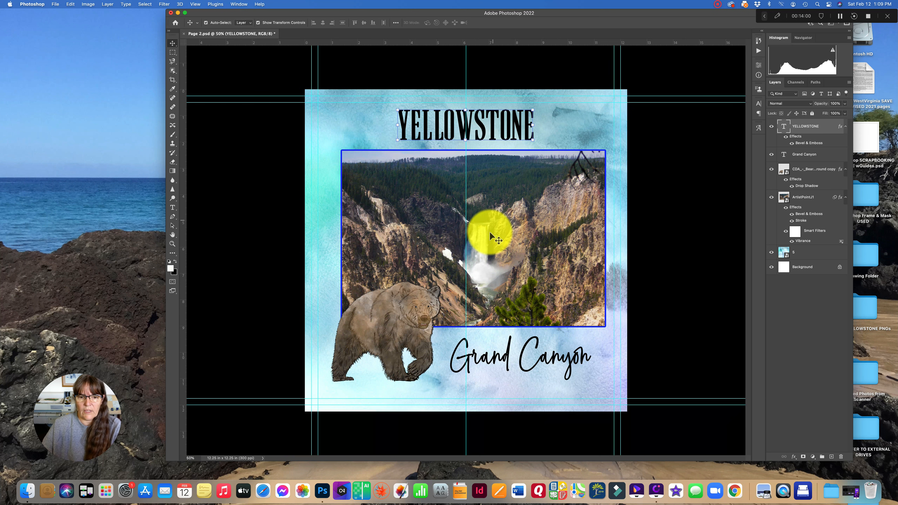
left_click(496, 255)
left_click_drag(497, 254, 498, 253)
left_click(686, 233)
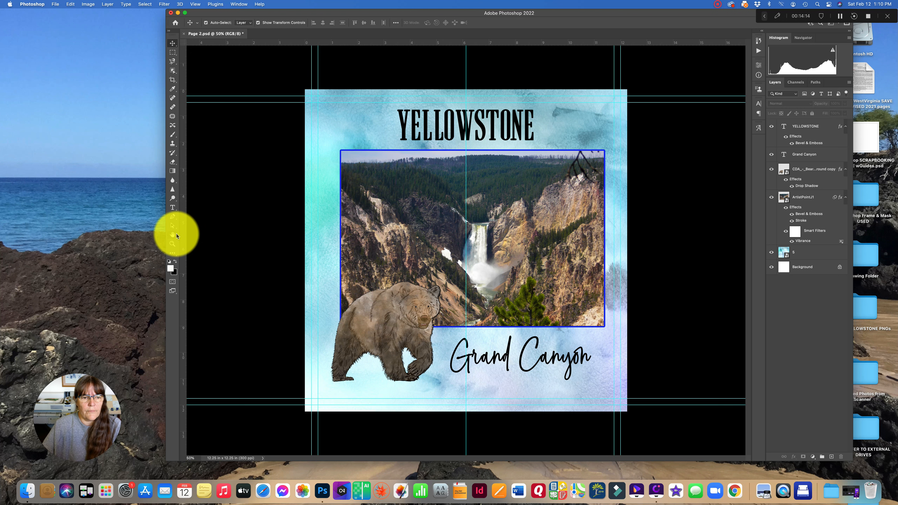
left_click(173, 207)
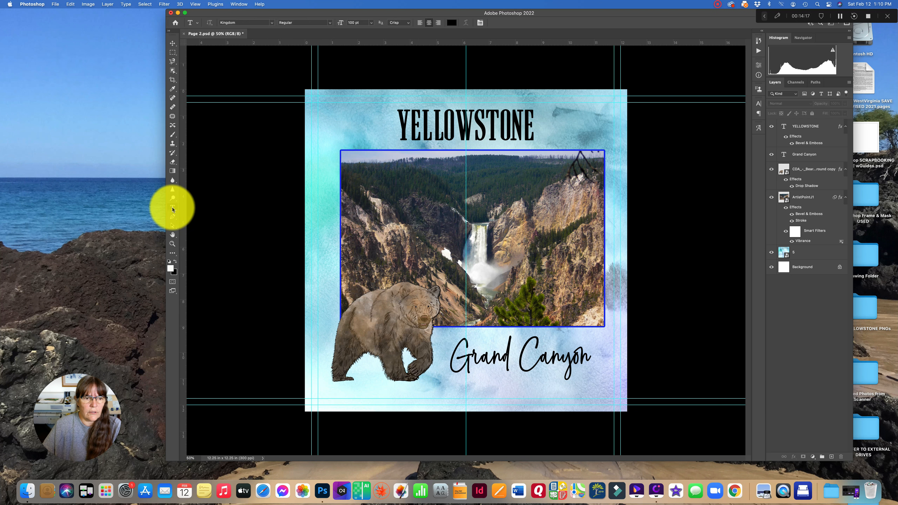
left_click(489, 387)
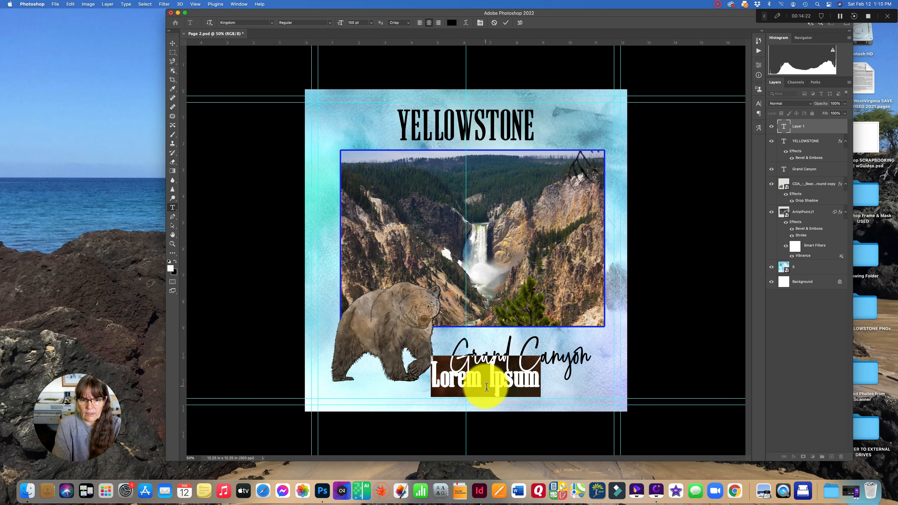
type("this is")
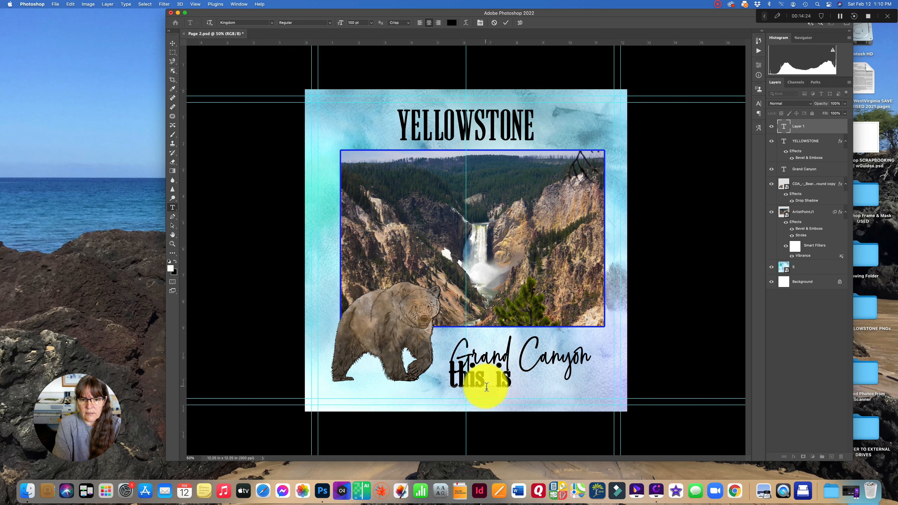
type(" a description")
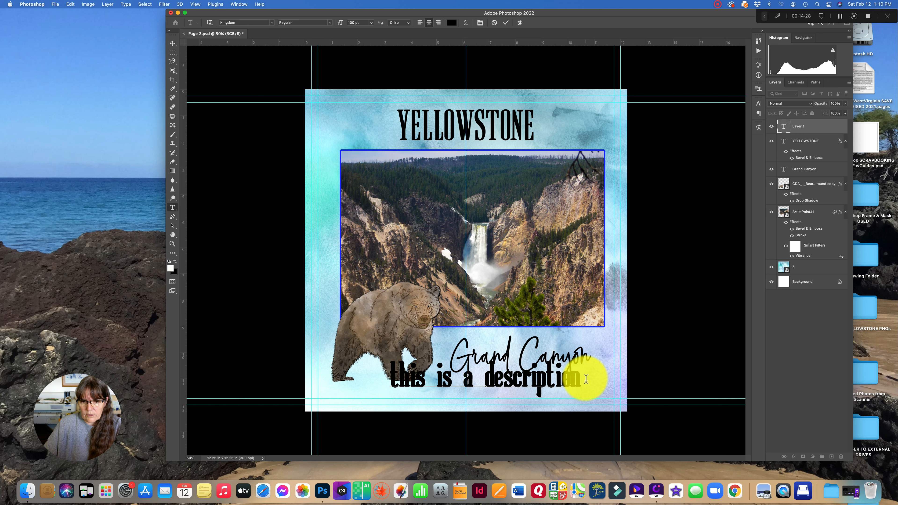
left_click_drag(582, 378, 375, 371)
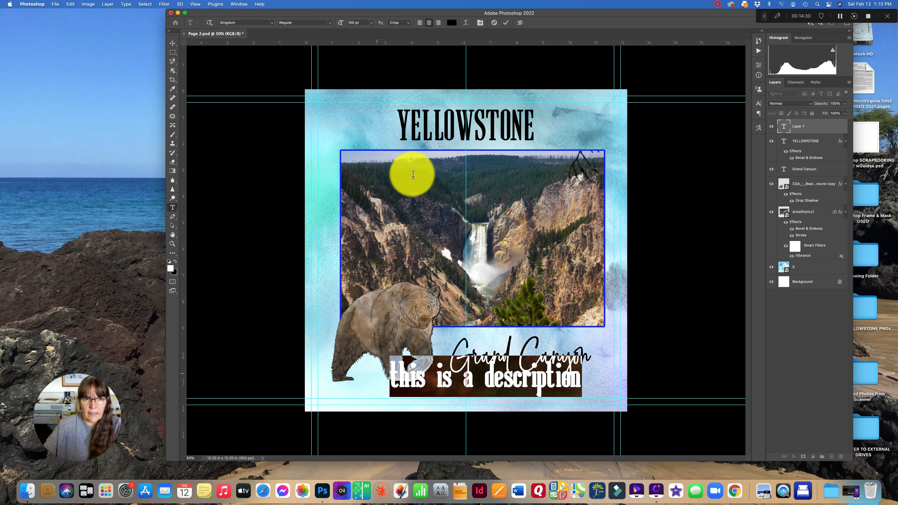
left_click(371, 22)
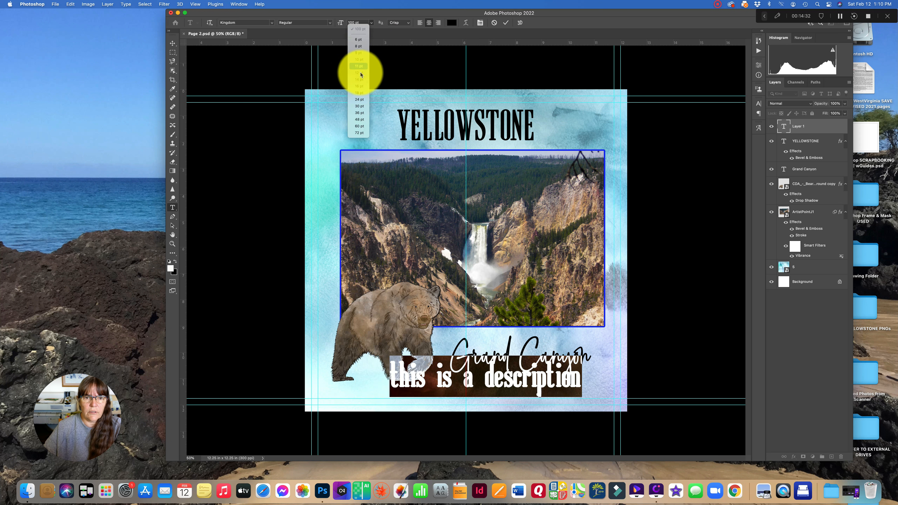
left_click(358, 88)
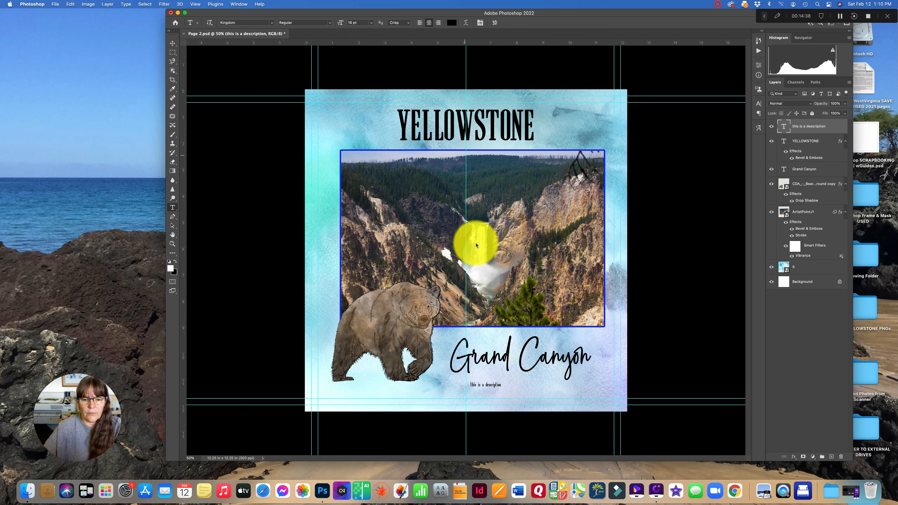
left_click(173, 42)
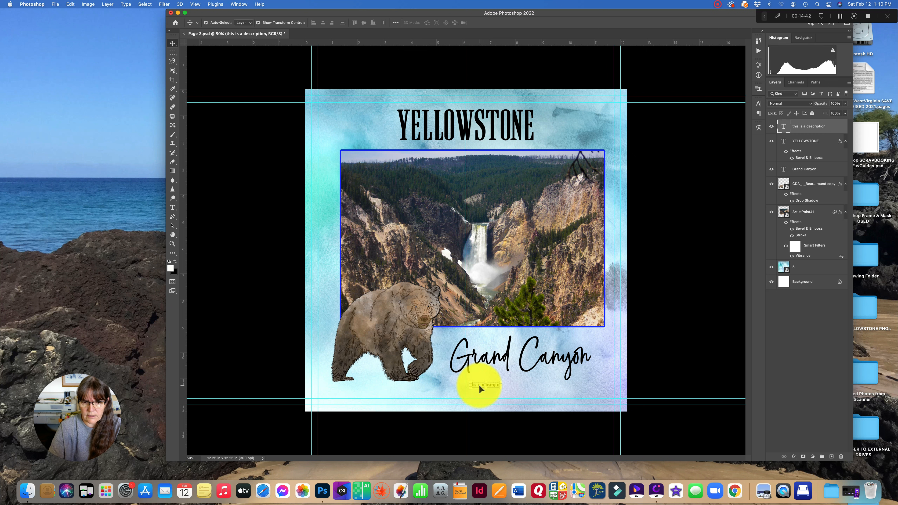
key("Delete")
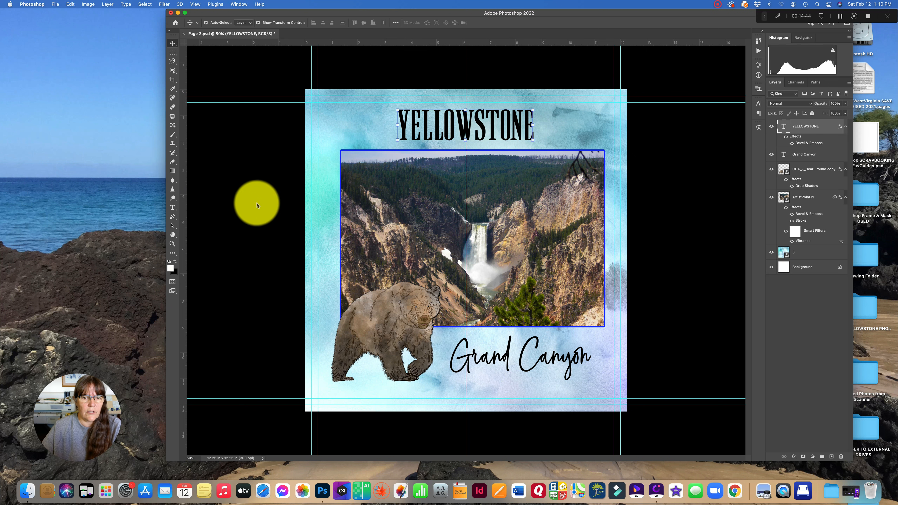
- Add a 30 pt text block below Grand Canyon reading "This is a description of the Grand Canyon of Yellowstone."
key("super+plus")
key("super+plus")
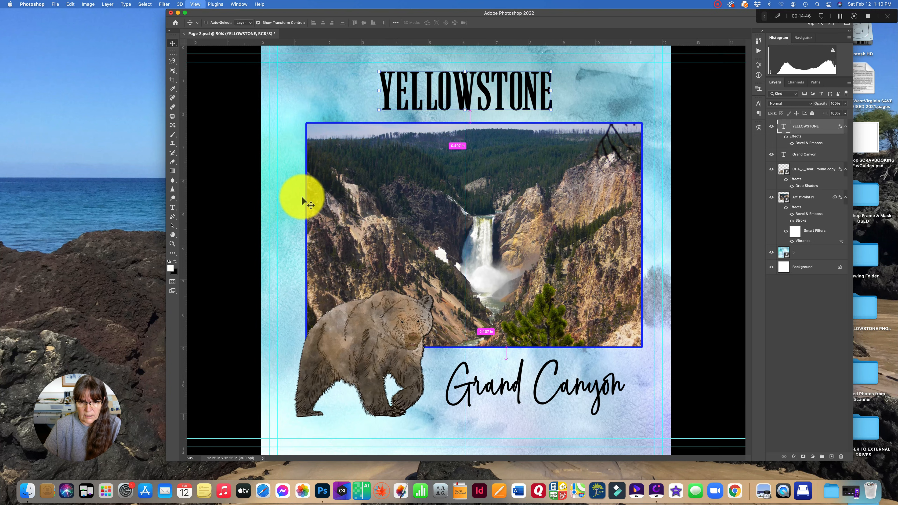
scroll(301, 195, "down", 10)
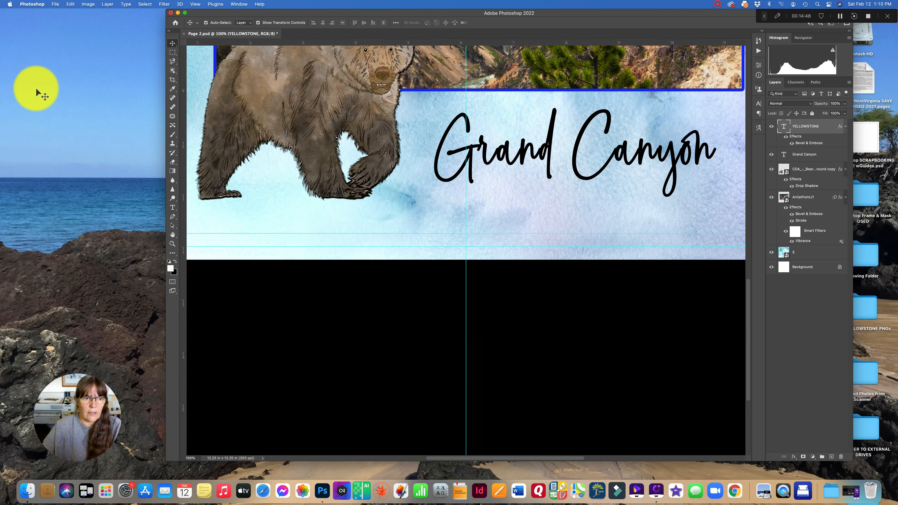
left_click(172, 208)
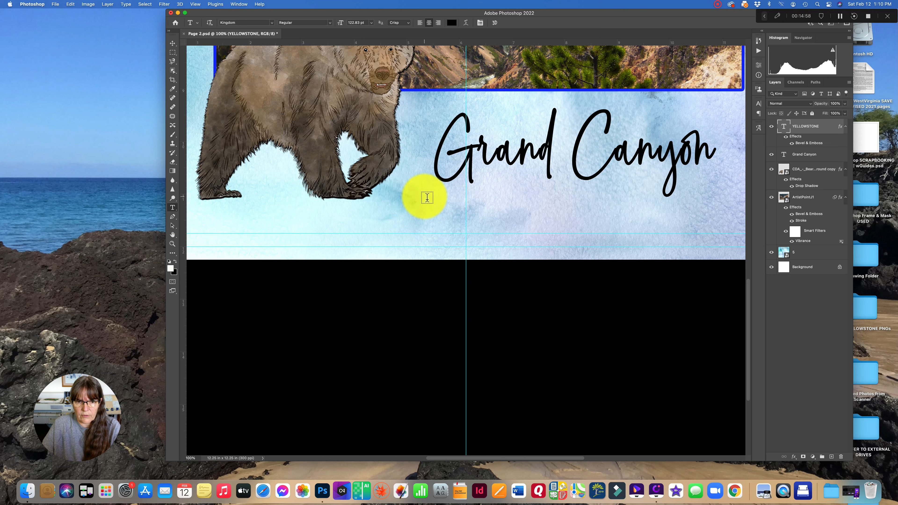
left_click_drag(426, 194, 648, 247)
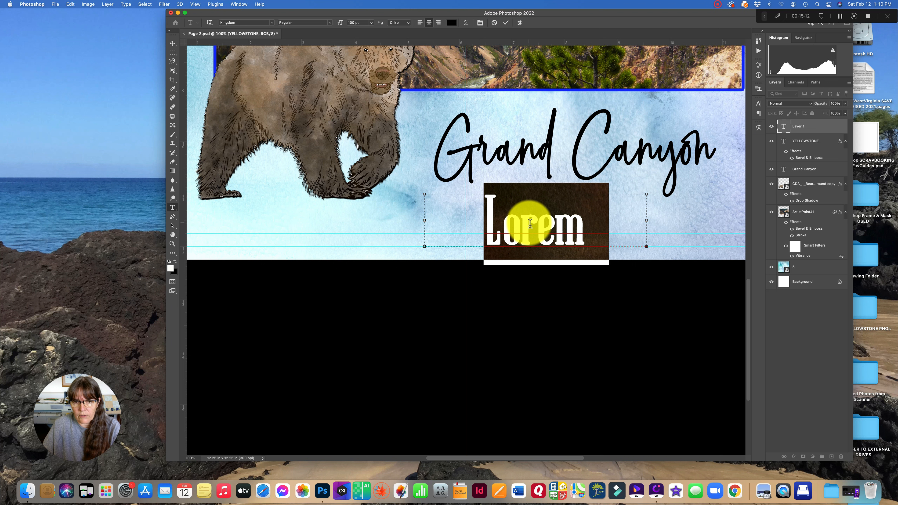
left_click(370, 23)
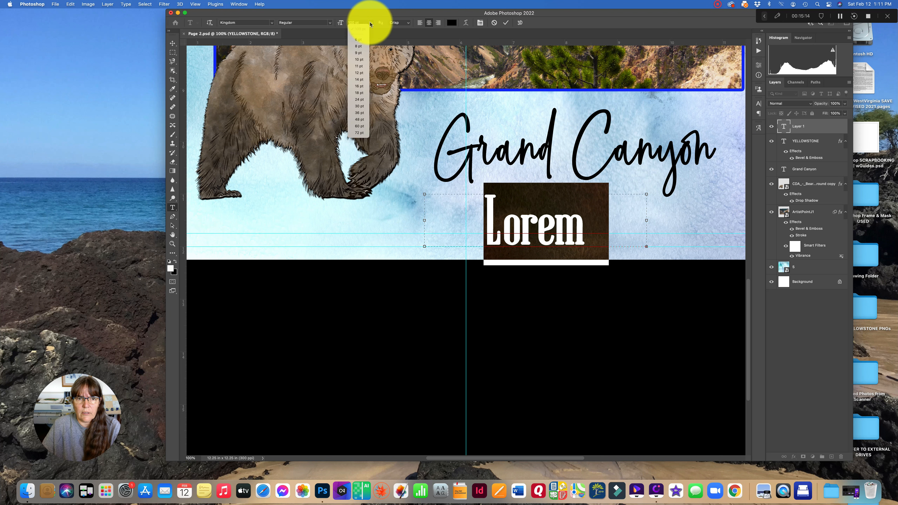
left_click(360, 107)
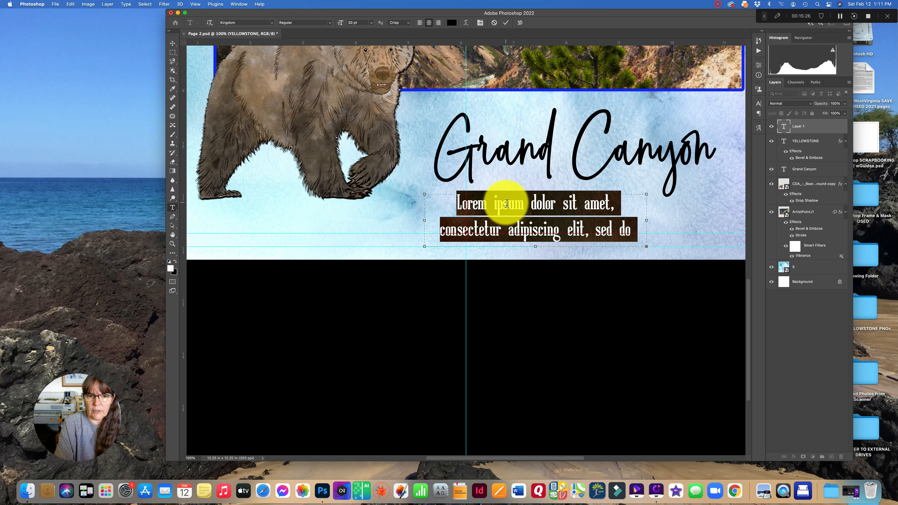
type("This is a description of")
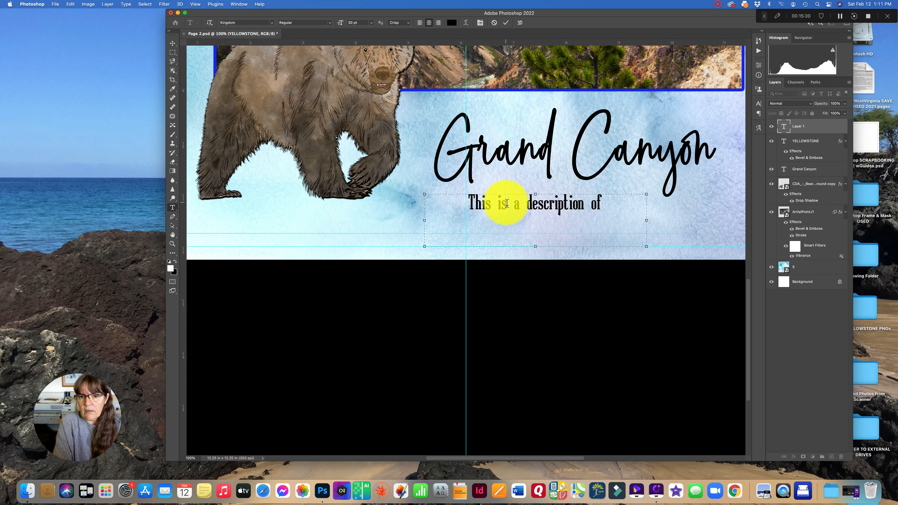
type(" the Grand")
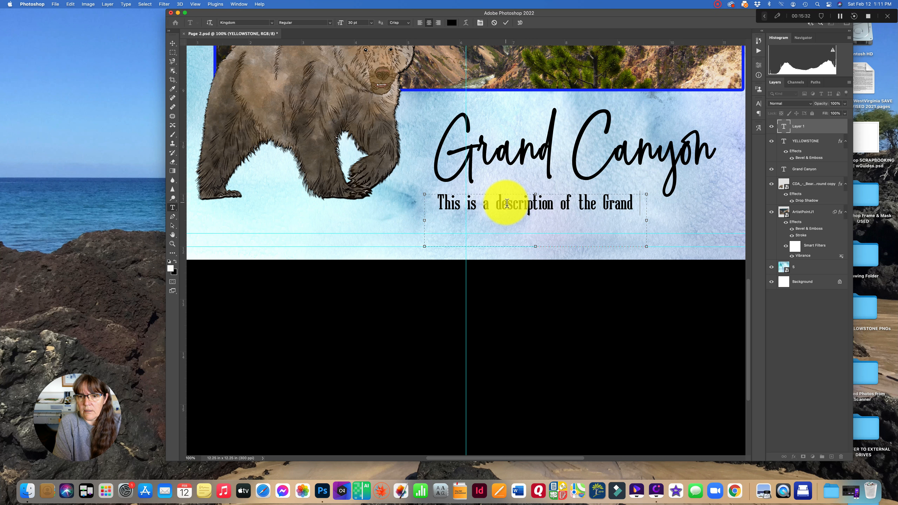
type(" Canyon of ")
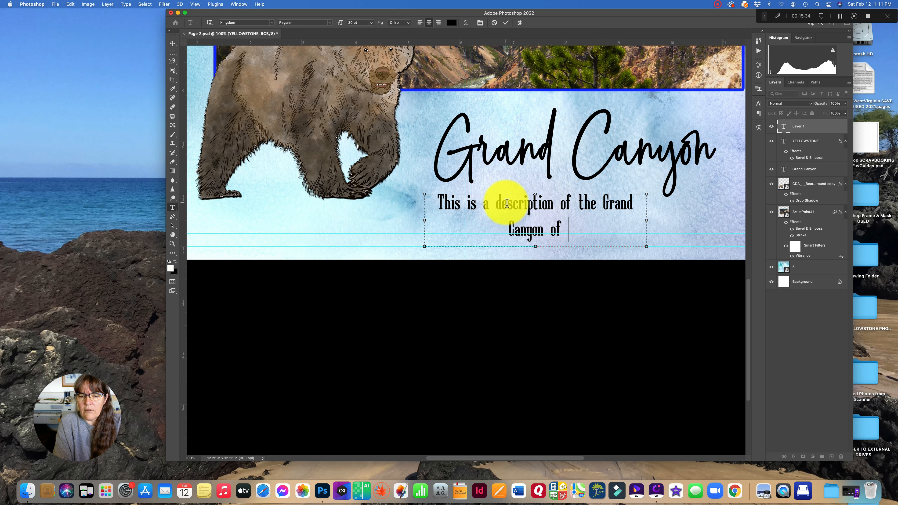
type("Yellows")
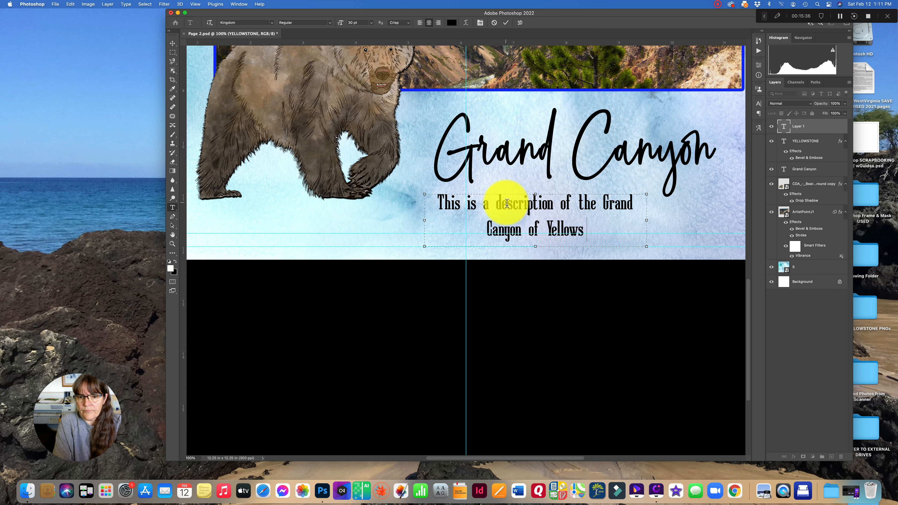
type("onte.")
key("BackSpace")
key("BackSpace")
key("BackSpace")
key("BackSpace")
key("BackSpace")
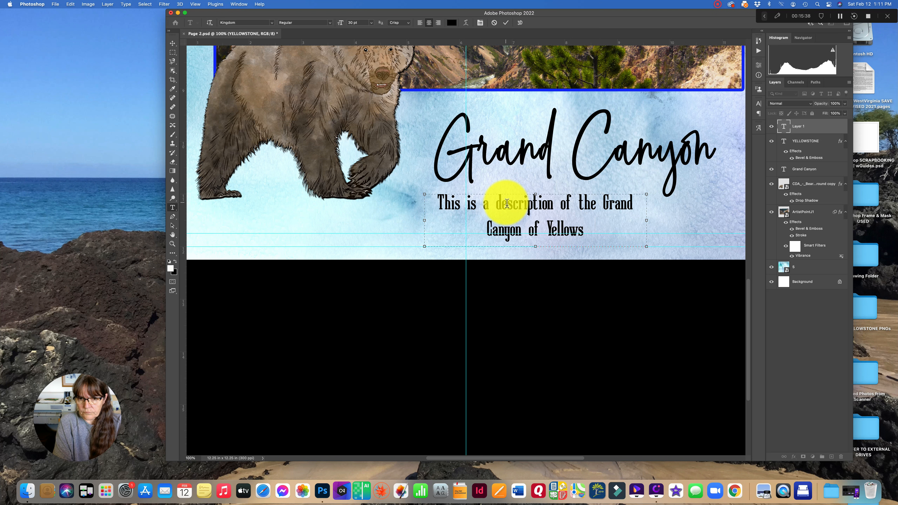
type("tone.")
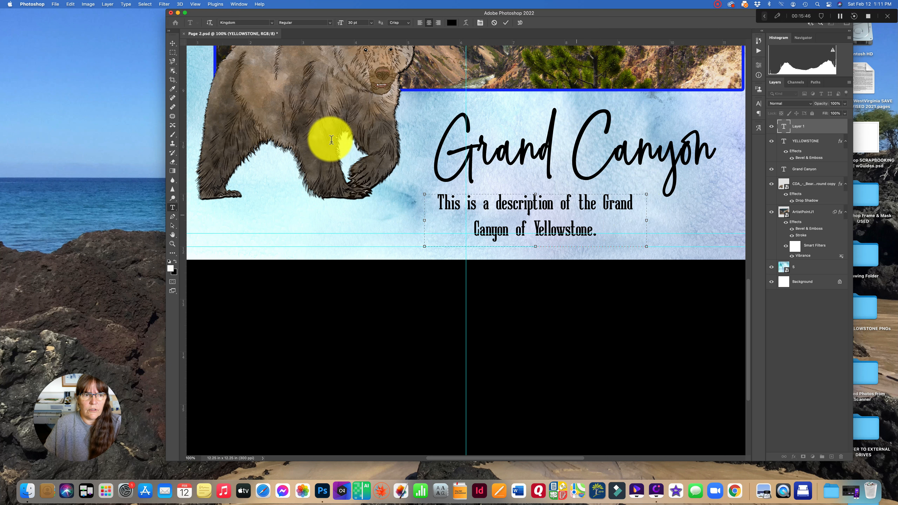
left_click(172, 44)
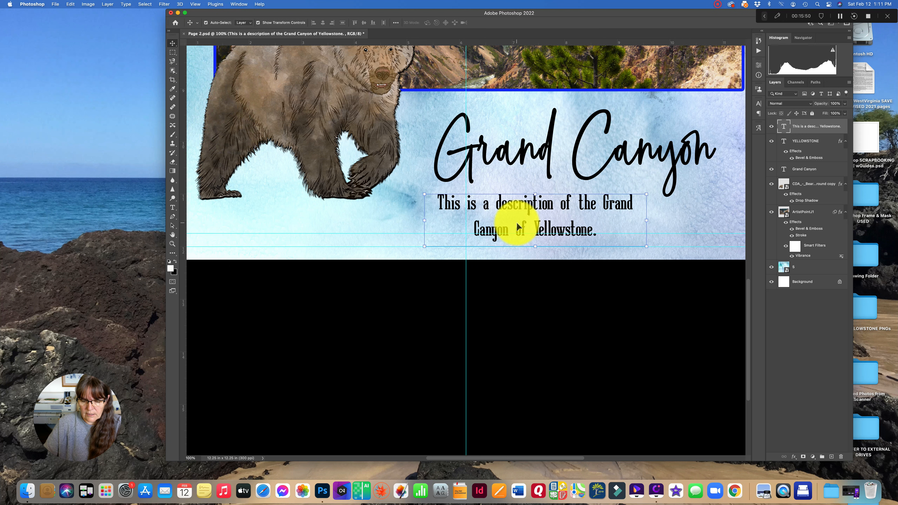
- Delete the description text layer and fit the whole page in the window
key("BackSpace")
scroll(515, 122, "left", 10)
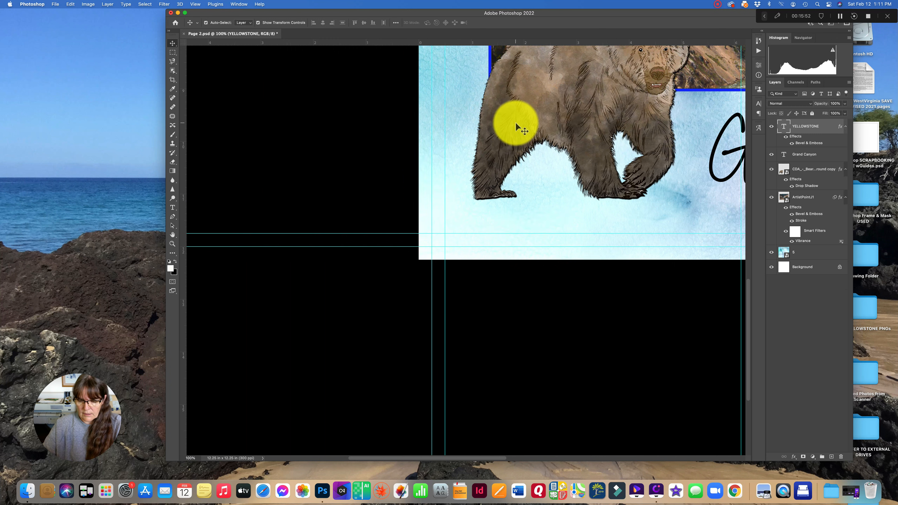
key("super+0")
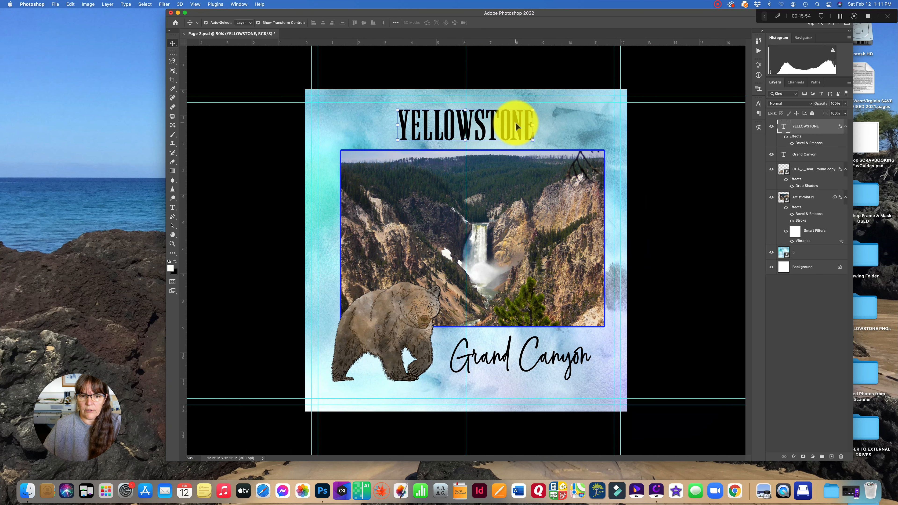
left_click(401, 76)
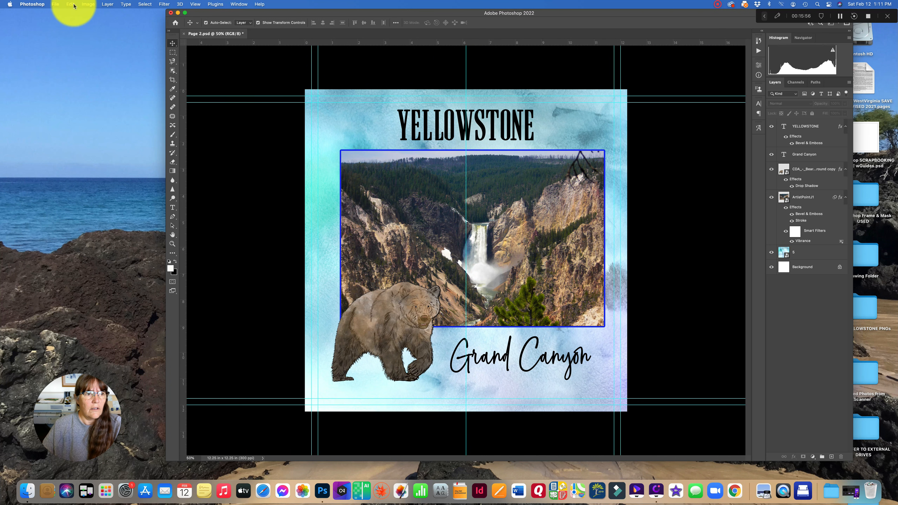
- Switch to Finder and show the files with the Camping tag
left_click(53, 5)
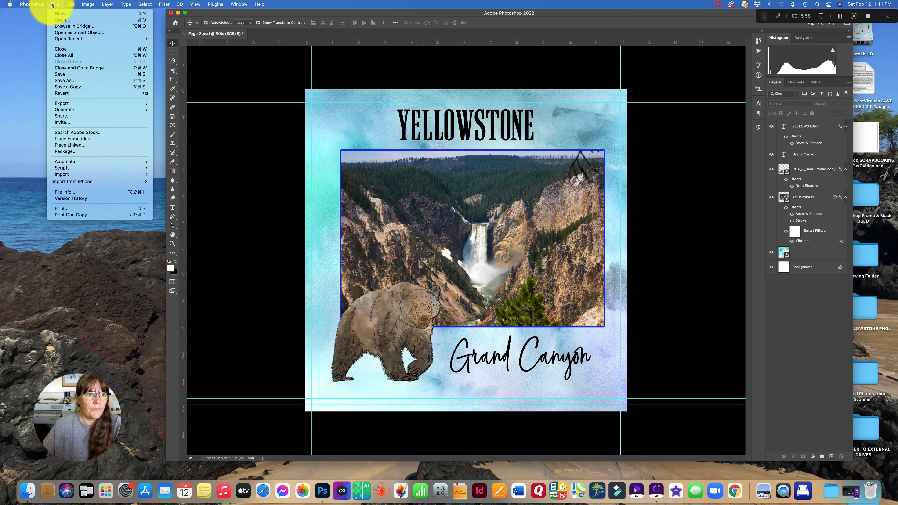
left_click(46, 365)
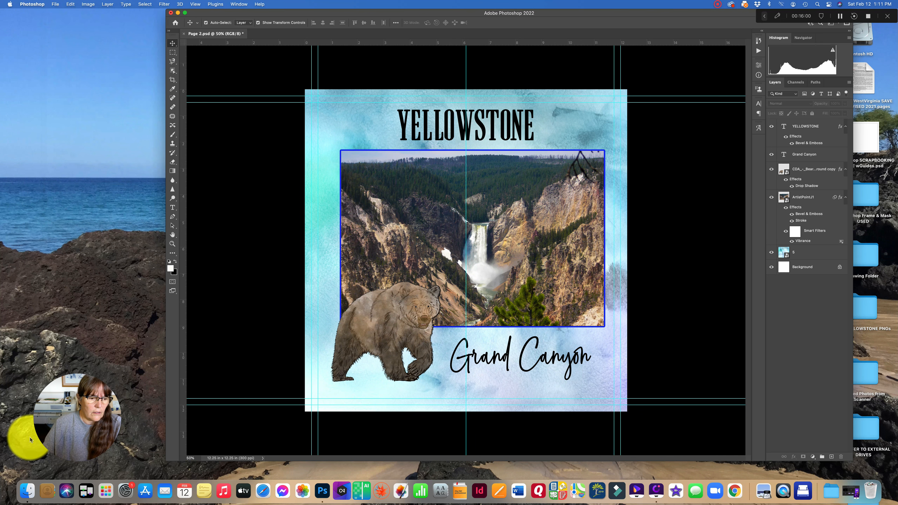
left_click(29, 488)
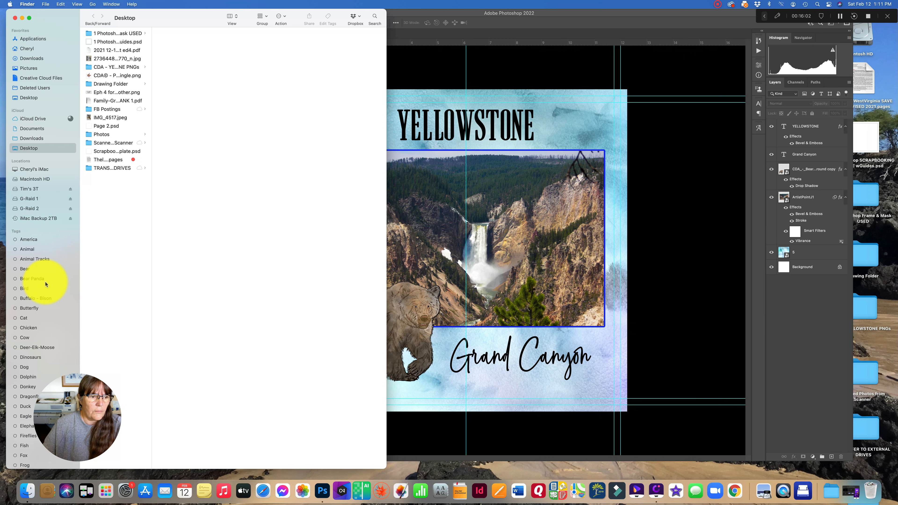
scroll(46, 284, "down", 10)
scroll(46, 282, "down", 20)
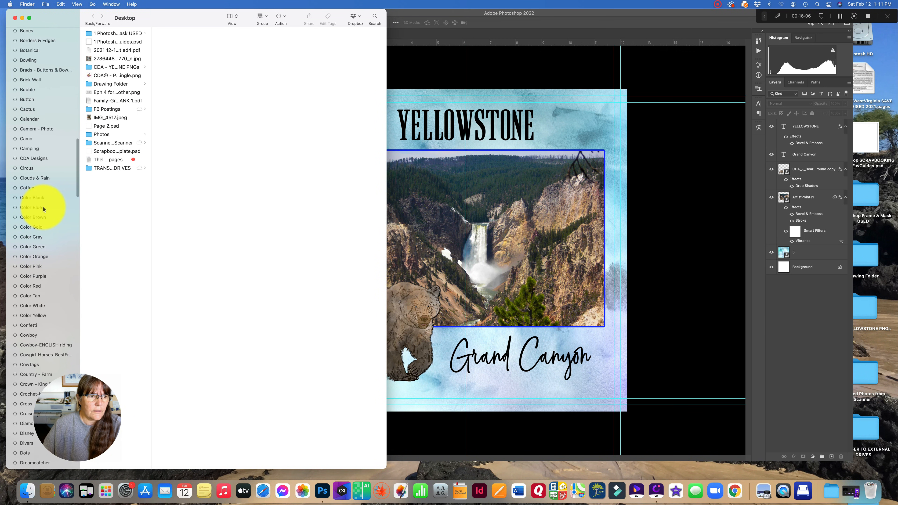
left_click(51, 149)
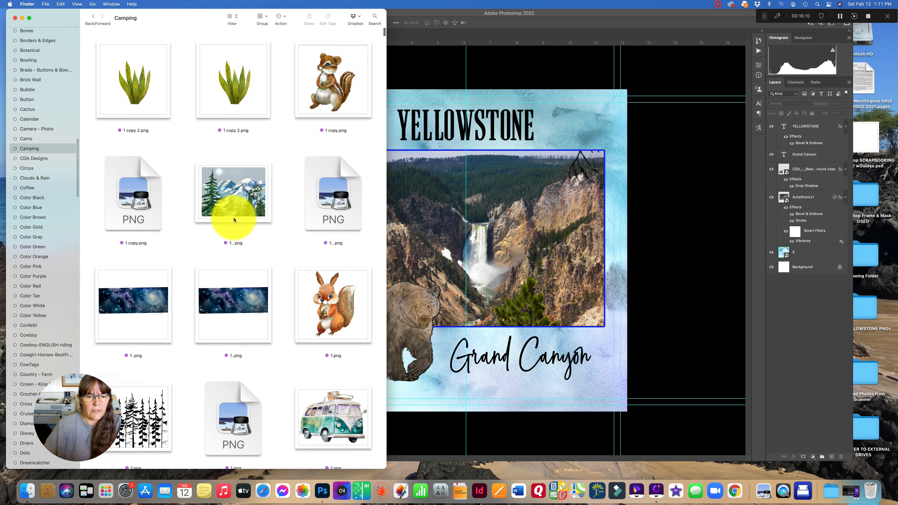
- Browse the Camping-tagged images for a suitable embellishment
scroll(233, 220, "down", 5)
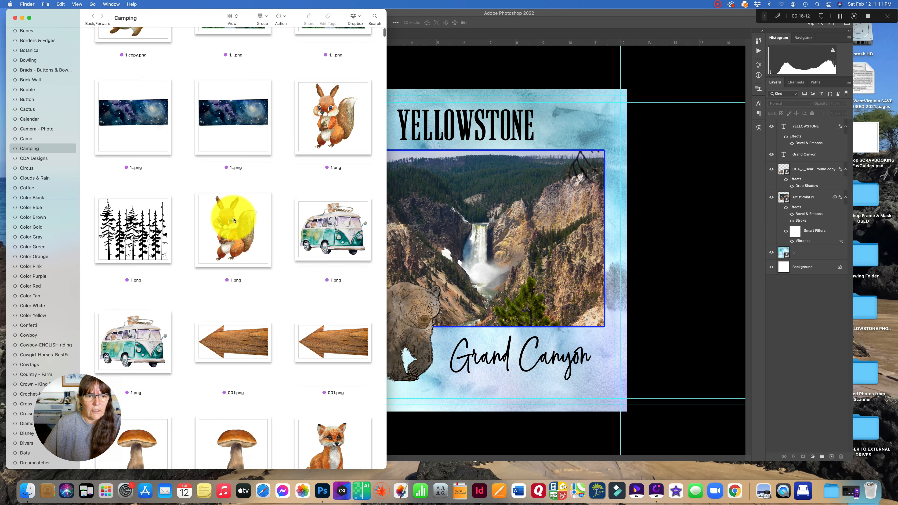
scroll(234, 218, "down", 5)
scroll(234, 218, "down", 10)
scroll(233, 217, "down", 15)
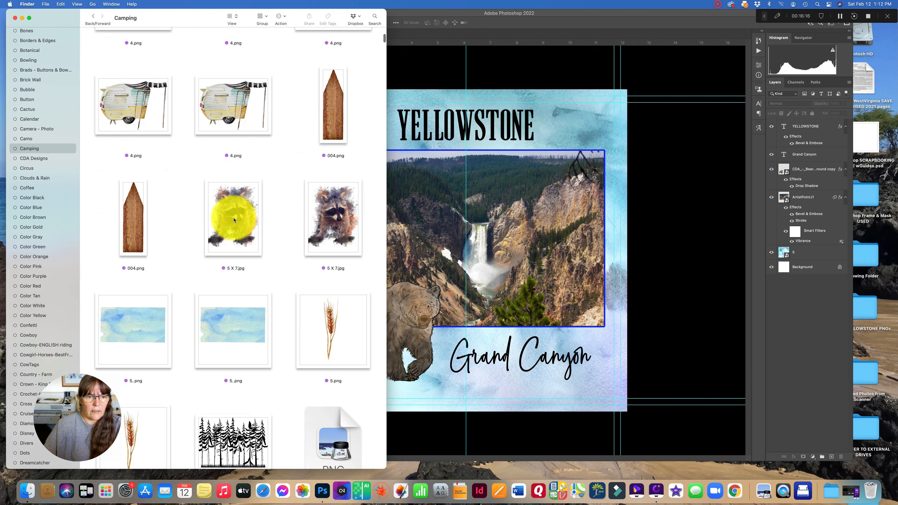
scroll(262, 263, "down", 15)
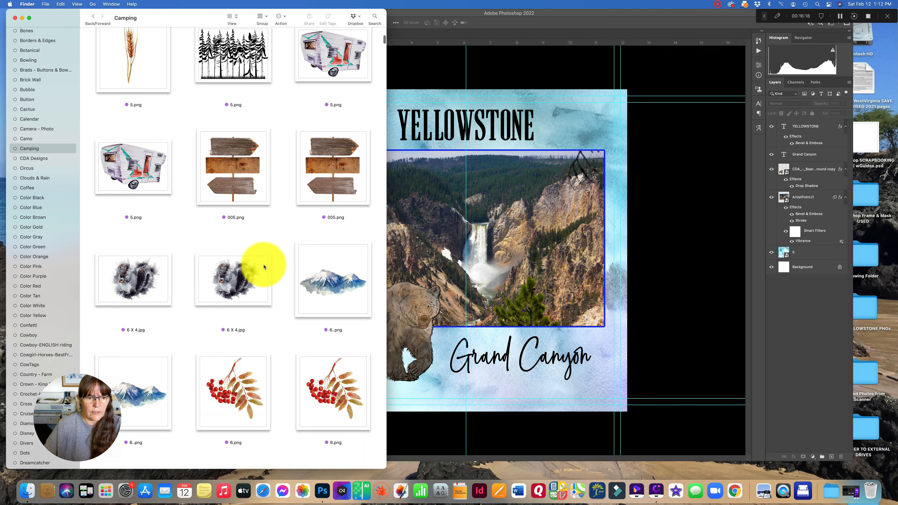
scroll(262, 266, "down", 5)
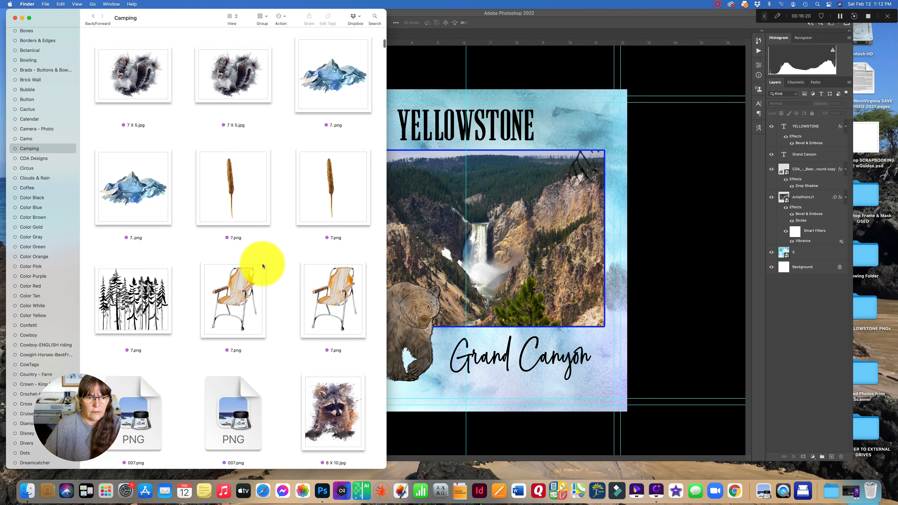
scroll(262, 266, "down", 10)
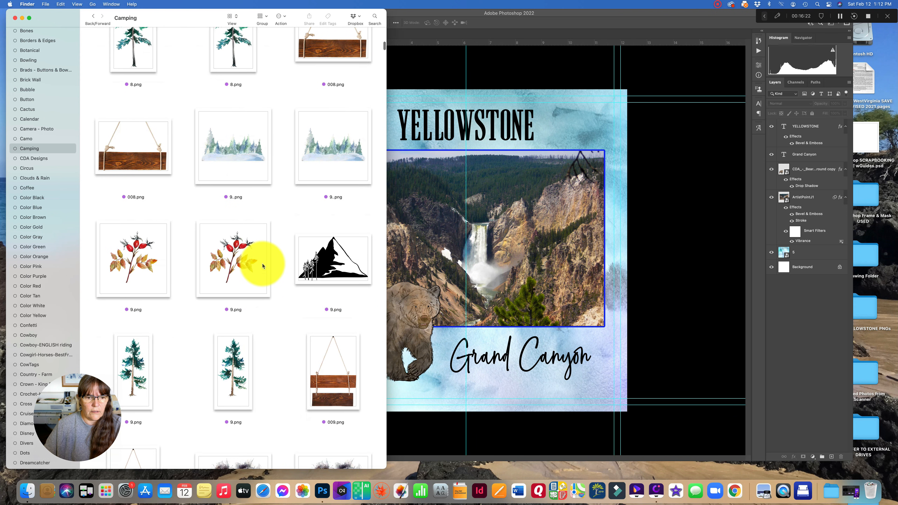
scroll(262, 266, "down", 12)
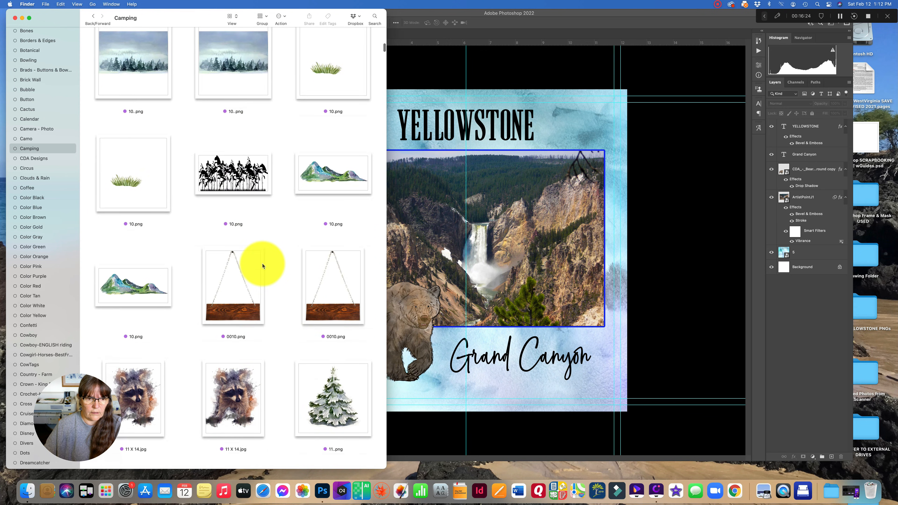
scroll(263, 265, "down", 15)
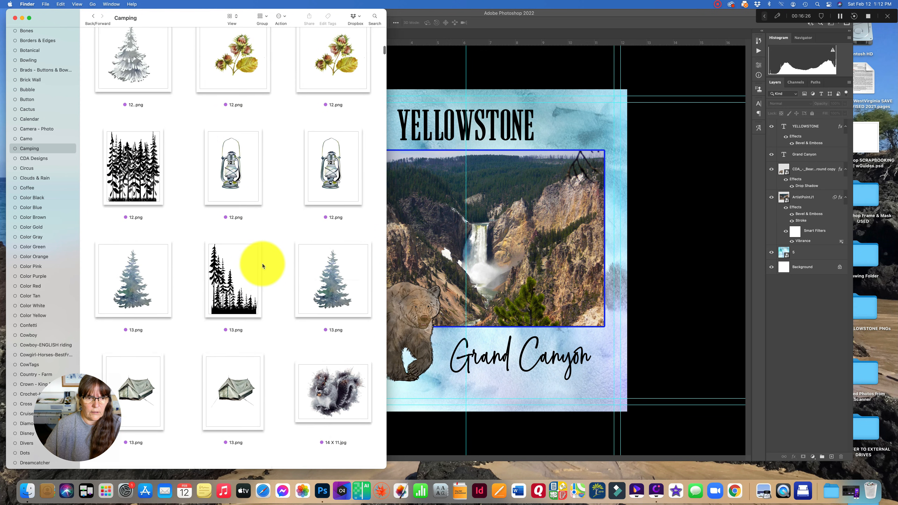
scroll(263, 266, "down", 2)
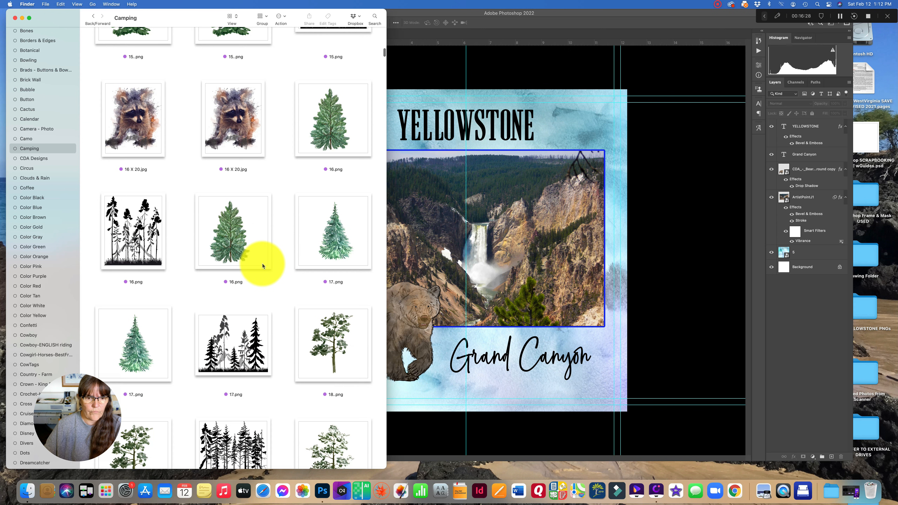
scroll(262, 265, "down", 10)
- Search the Camping files for "leaf", then clear the search
left_click(374, 18)
type("leaf")
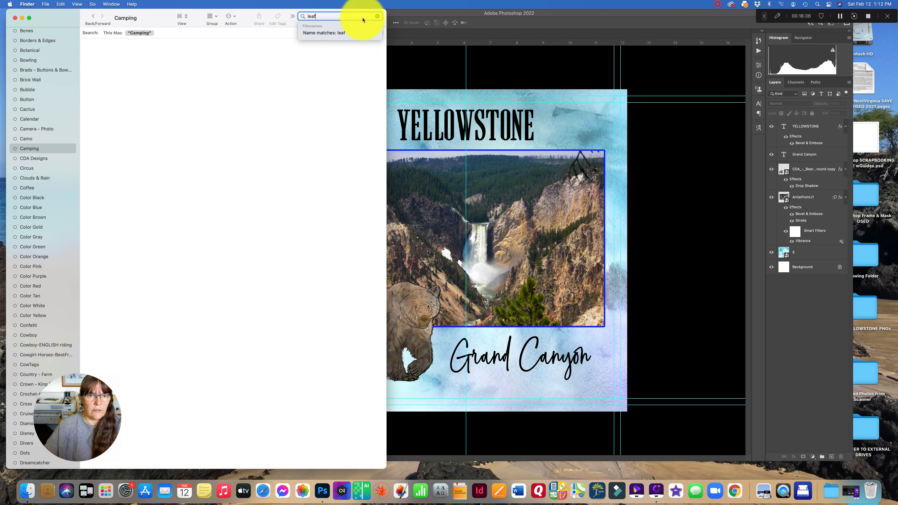
key("BackSpace")
key("BackSpace")
key("BackSpace")
key("BackSpace")
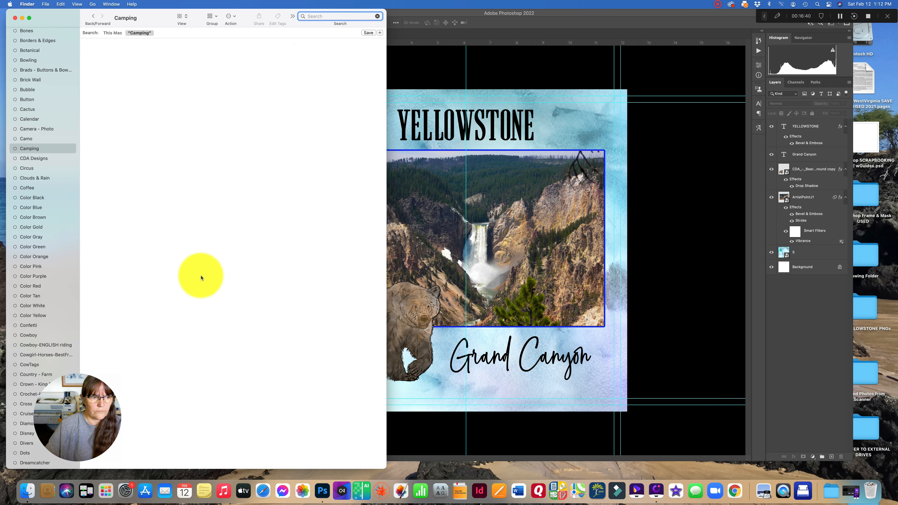
- Scroll through the Camping-tagged files and place the Naturalist's Journal "Remember" word-art tag onto the page
left_click(31, 149)
scroll(225, 296, "down", 10)
scroll(226, 297, "down", 15)
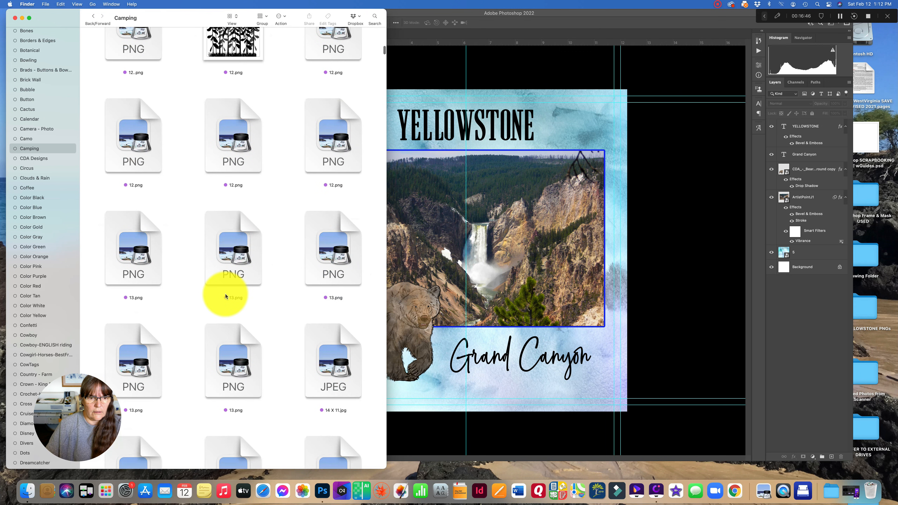
scroll(226, 296, "down", 15)
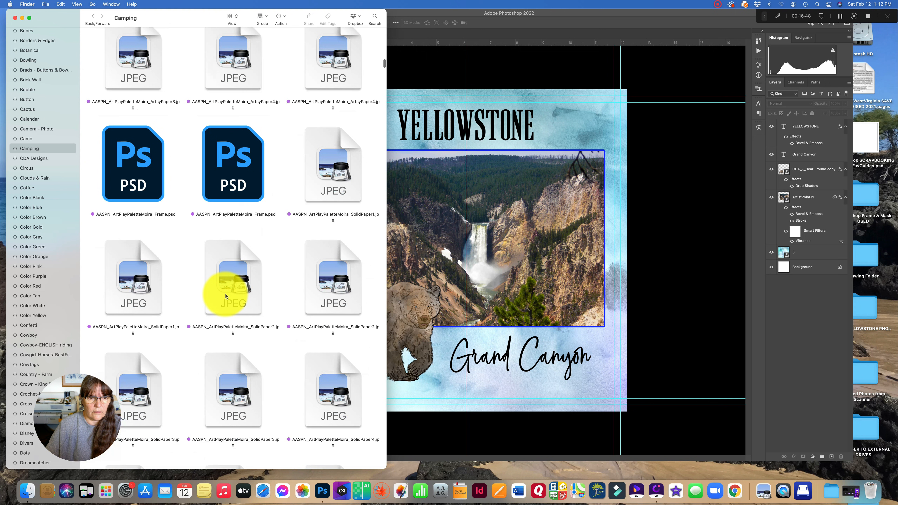
scroll(225, 296, "down", 8)
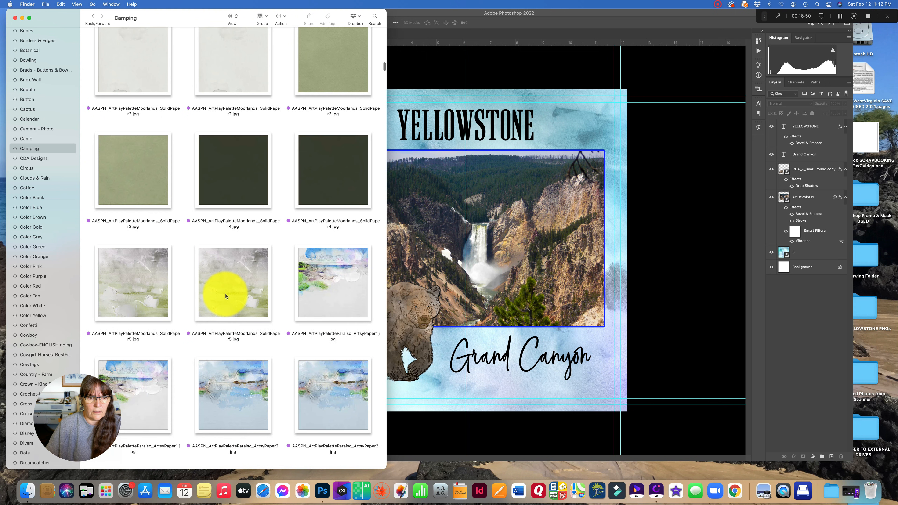
scroll(225, 296, "down", 15)
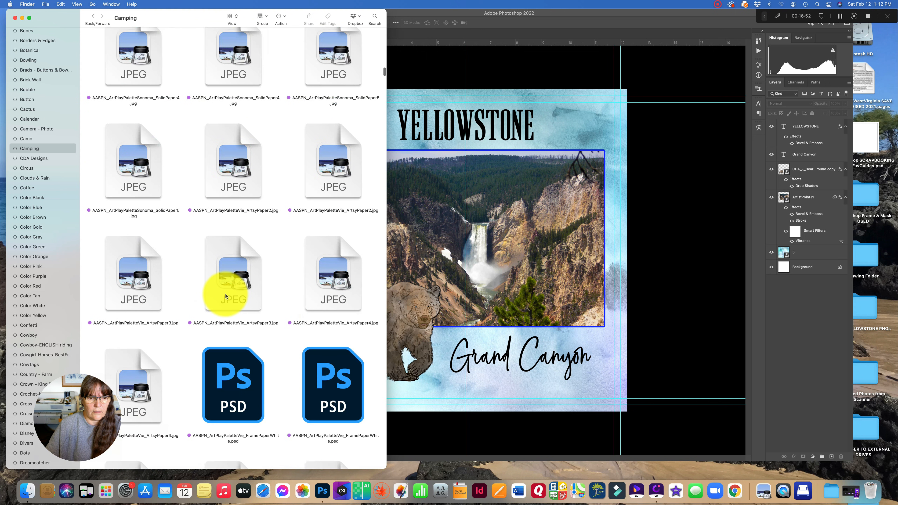
scroll(225, 297, "down", 10)
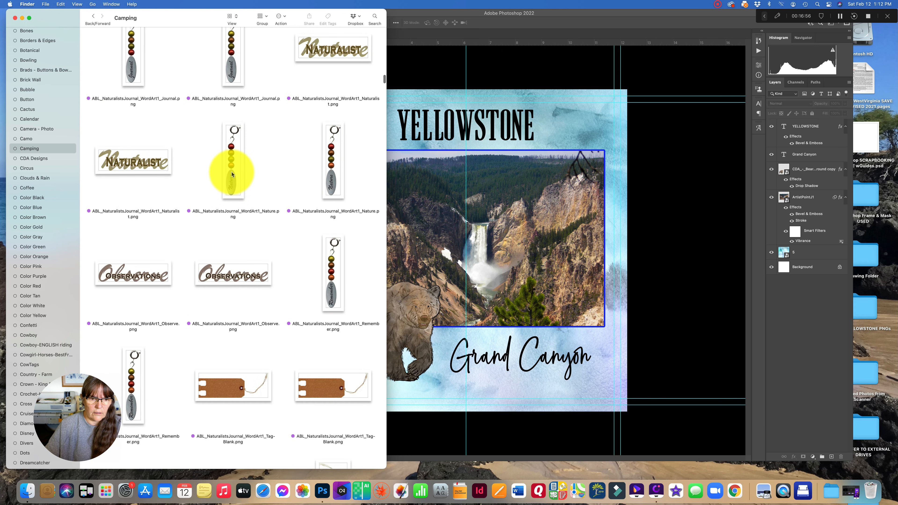
left_click(328, 278)
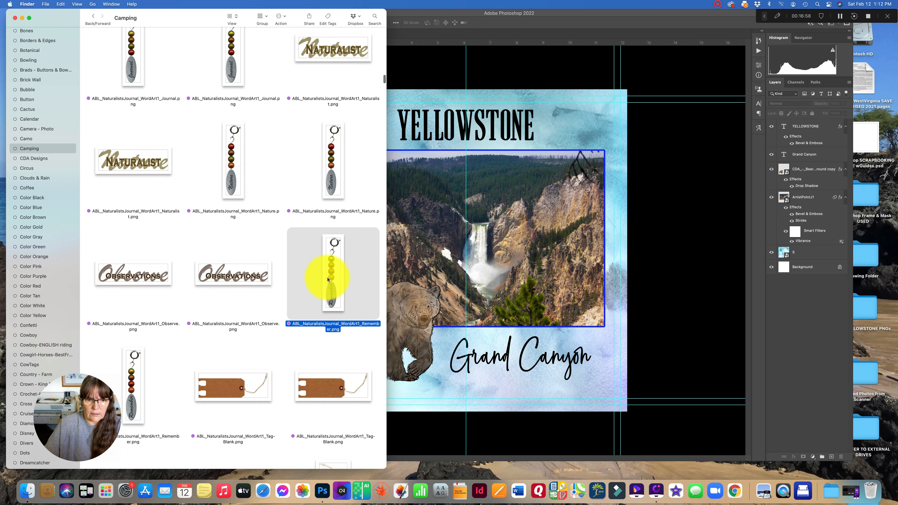
left_click_drag(328, 277, 551, 265)
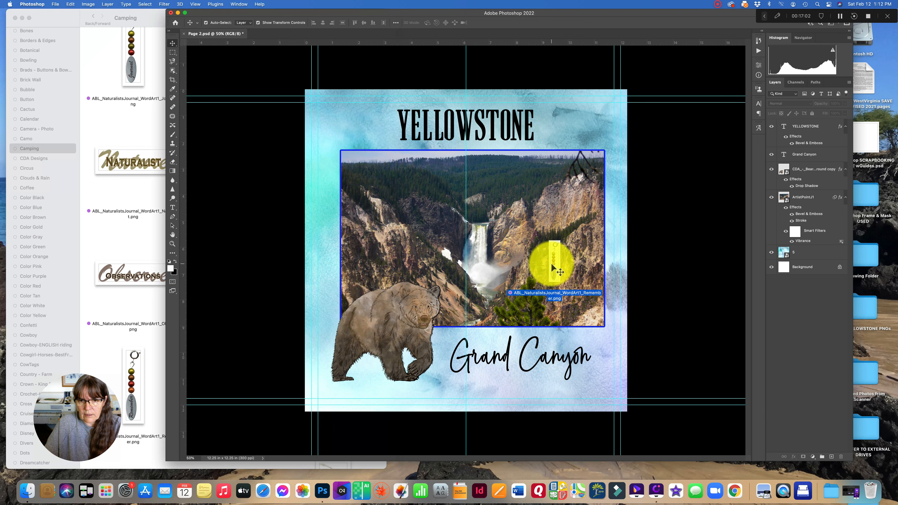
left_click_drag(551, 266, 552, 263)
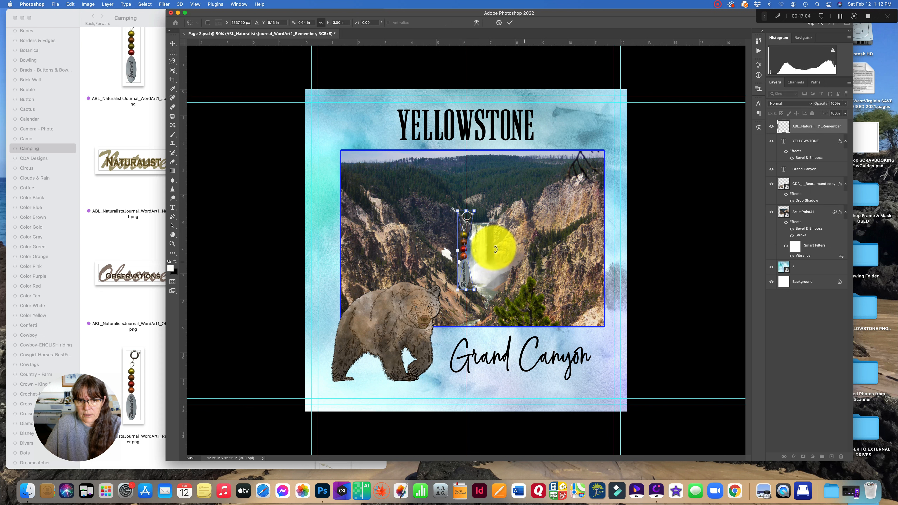
- Enlarge the Remember tag and position it along the photo's left edge, then commit the transform
left_click_drag(463, 245, 594, 181)
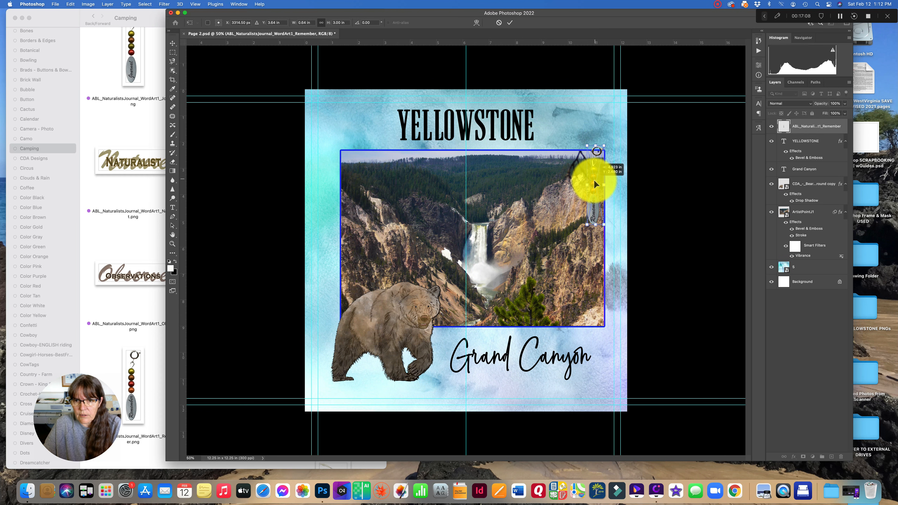
left_click_drag(595, 225, 595, 311)
left_click_drag(594, 304, 339, 297)
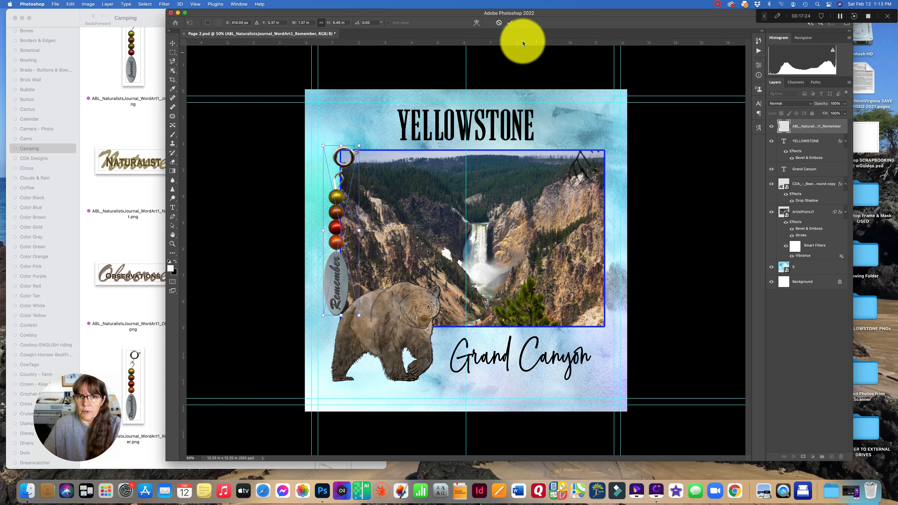
left_click(510, 22)
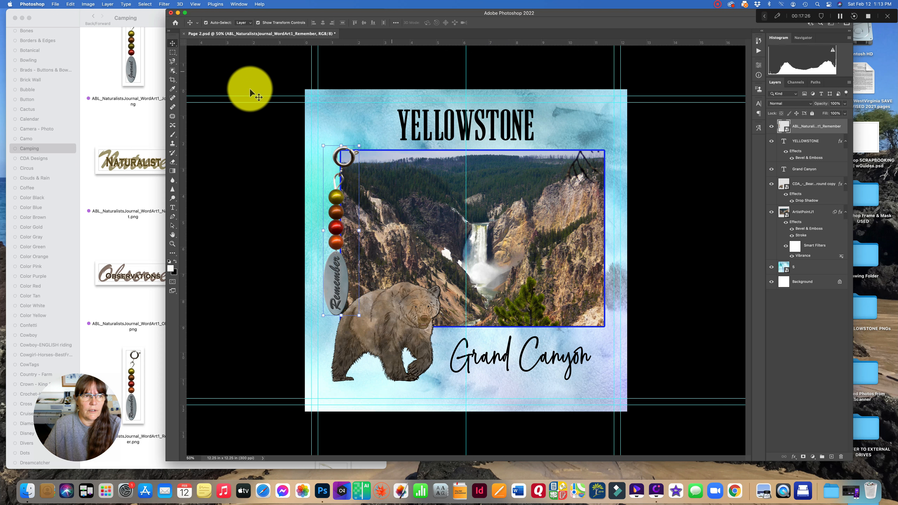
- Apply Bevel & Emboss and Drop Shadow layer styles to the Remember tag layer
left_click(14, 18)
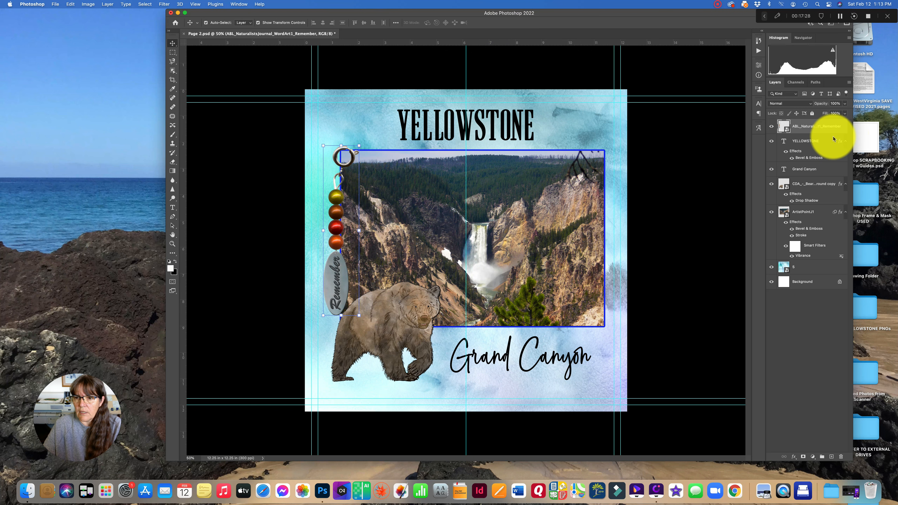
left_click_drag(343, 294, 343, 294)
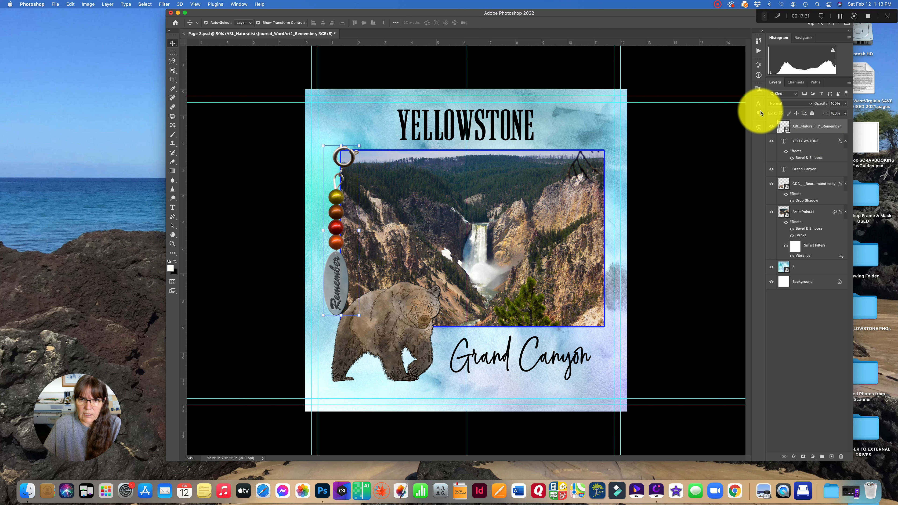
double_click(825, 132)
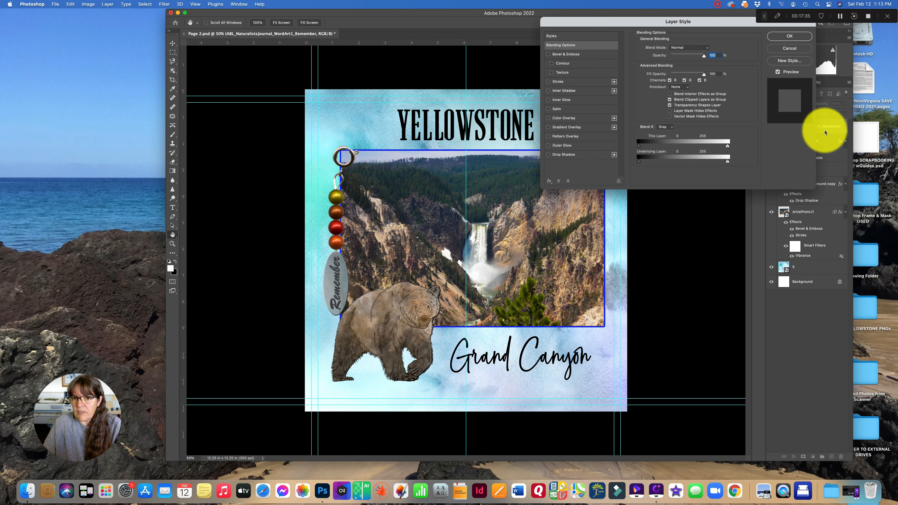
left_click(552, 65)
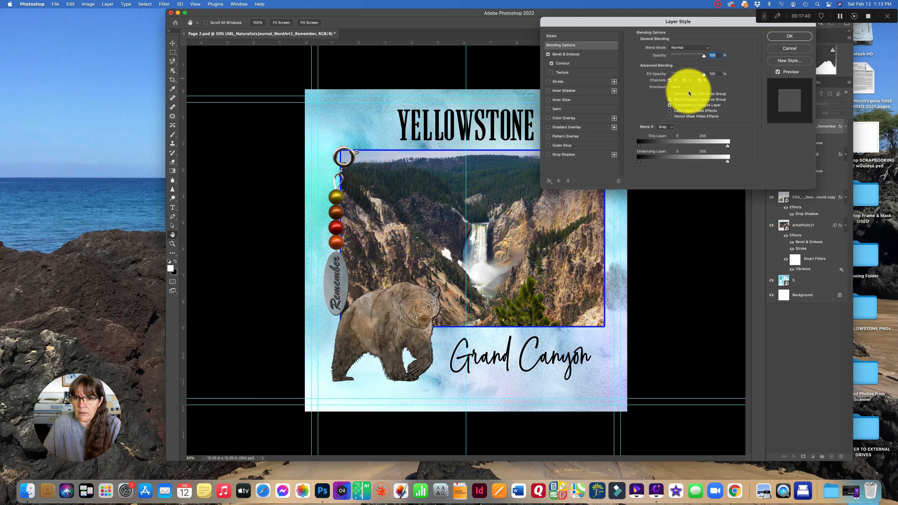
left_click(548, 156)
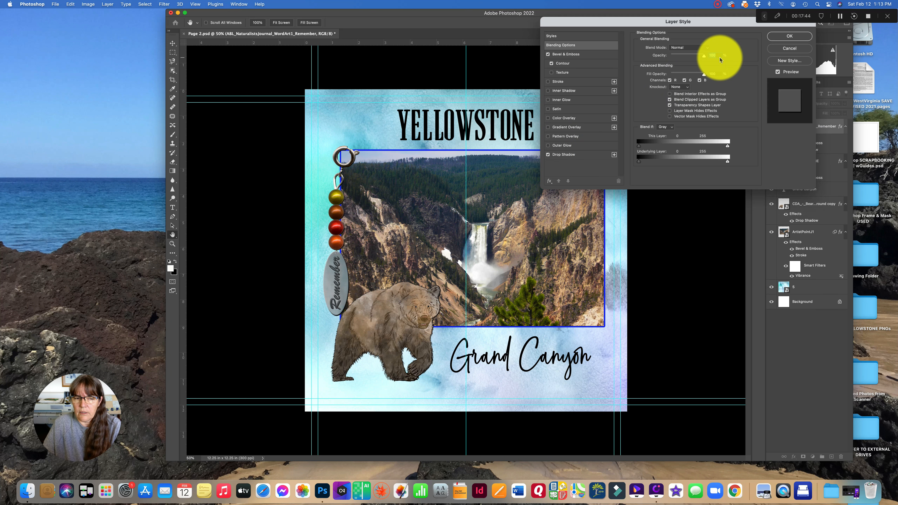
left_click(789, 36)
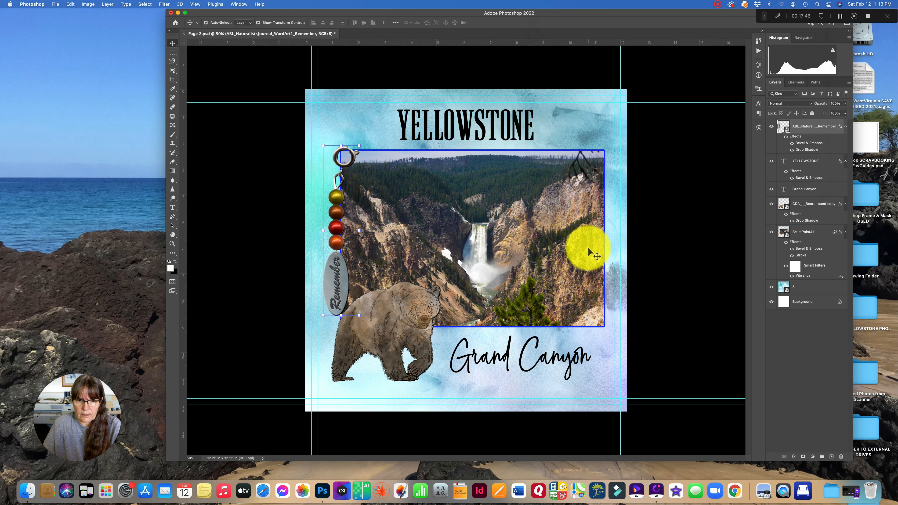
- Nudge the bear slightly down and to the right
left_click_drag(415, 317, 421, 323)
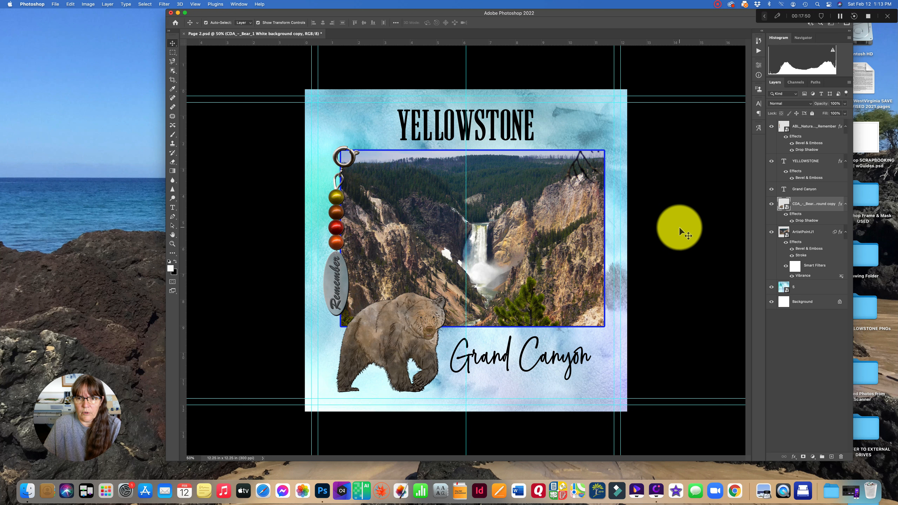
left_click(679, 227)
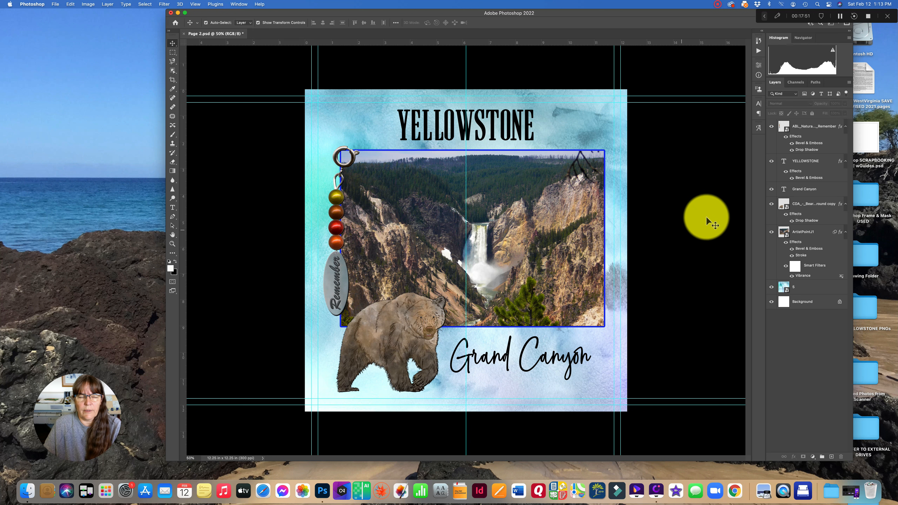
- Save the page as Montana Bear.psd in the 1 DIGITAL - SCRAPBOOKING FILES folder on the external drive, keeping Maximize Compatibility
left_click(56, 5)
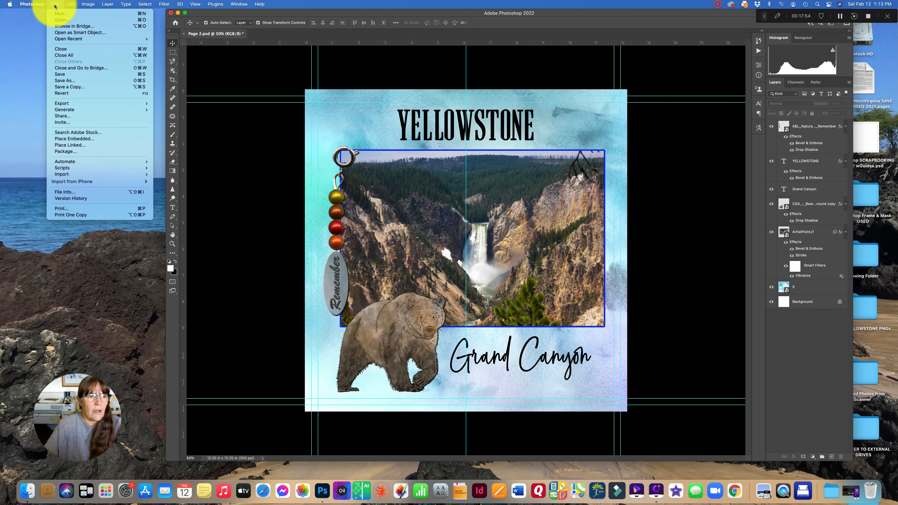
left_click(62, 84)
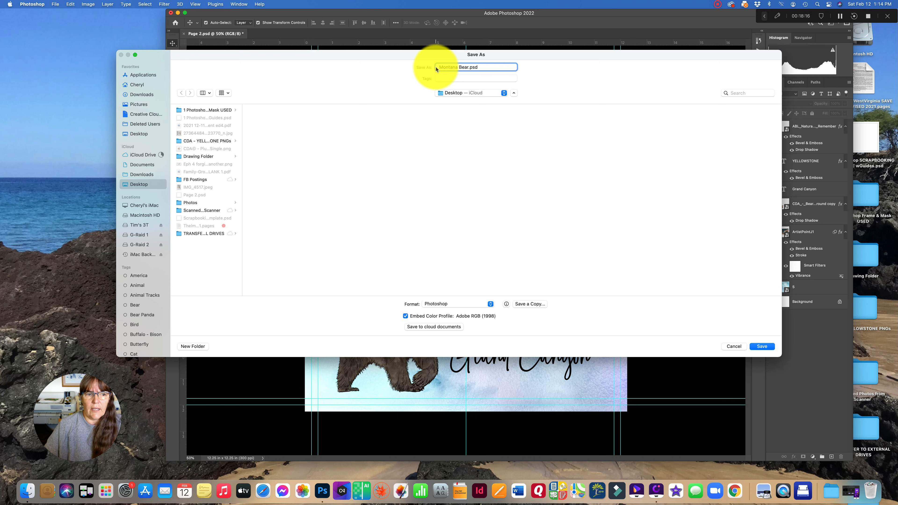
left_click(136, 227)
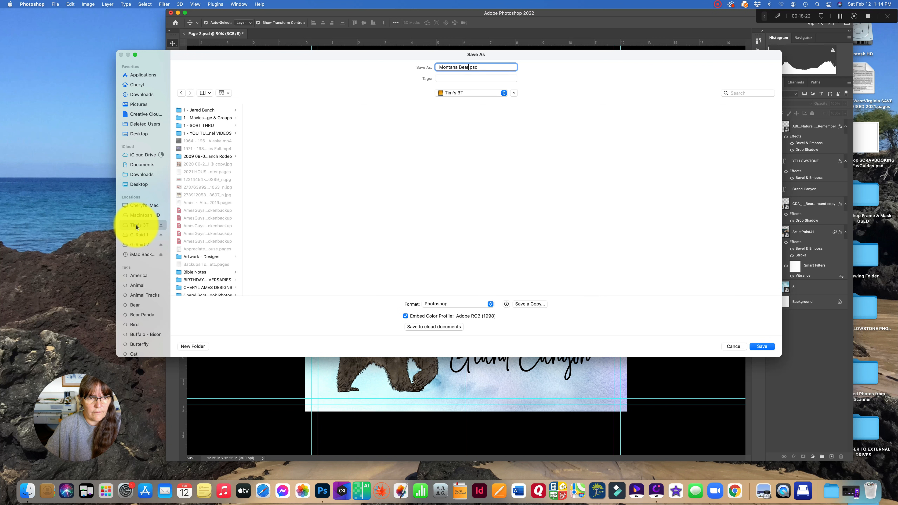
scroll(204, 269, "down", 3)
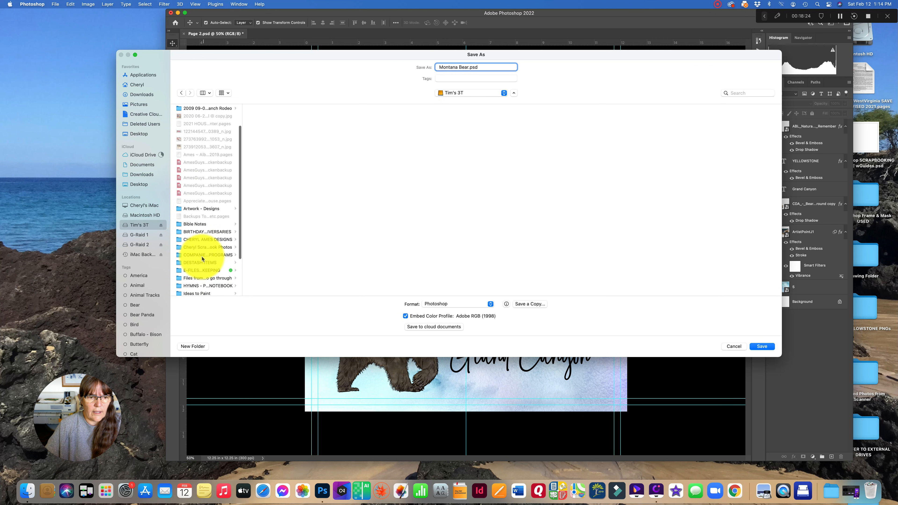
left_click(201, 247)
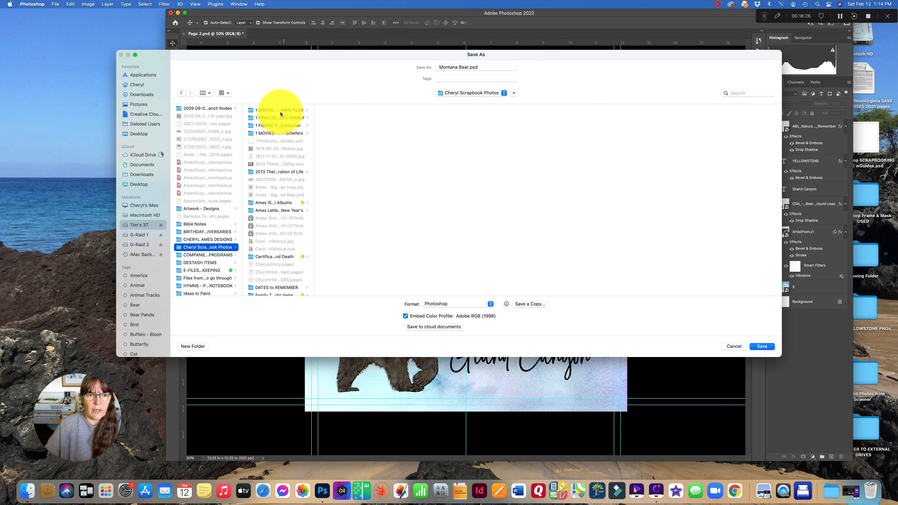
left_click_drag(312, 114, 412, 114)
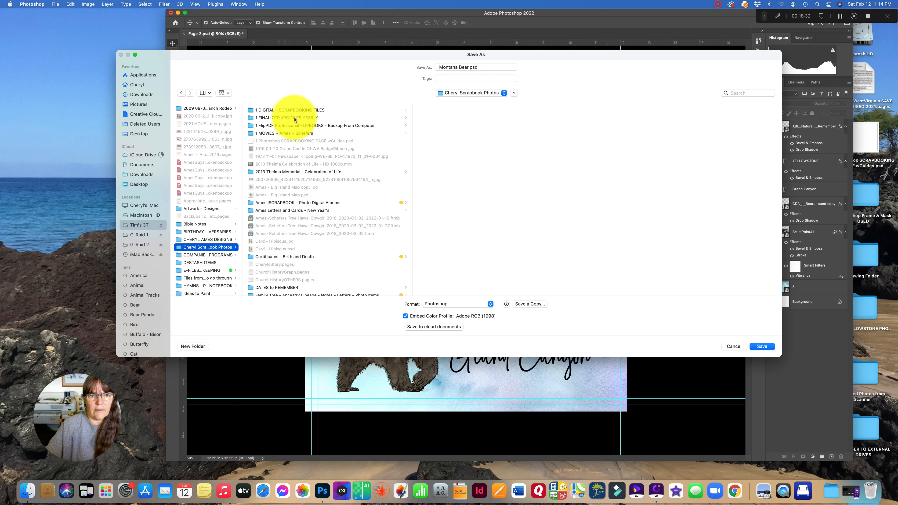
left_click(299, 118)
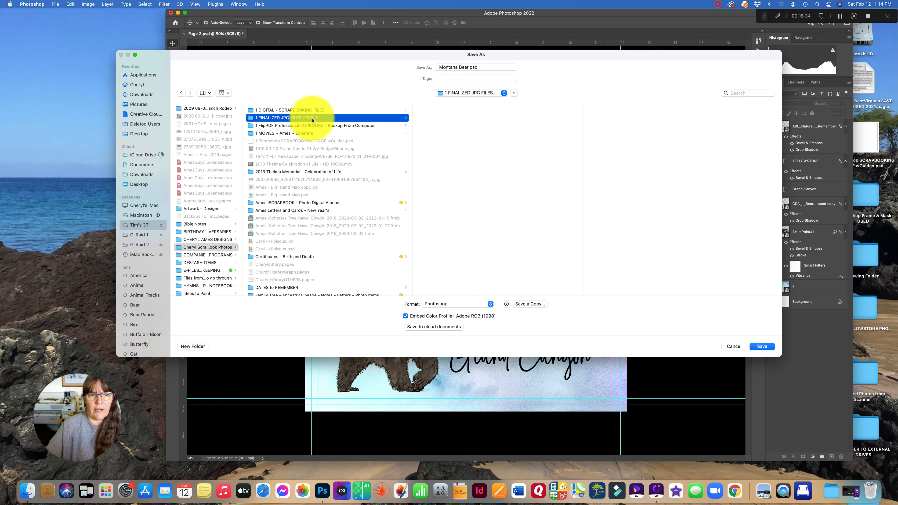
left_click(288, 110)
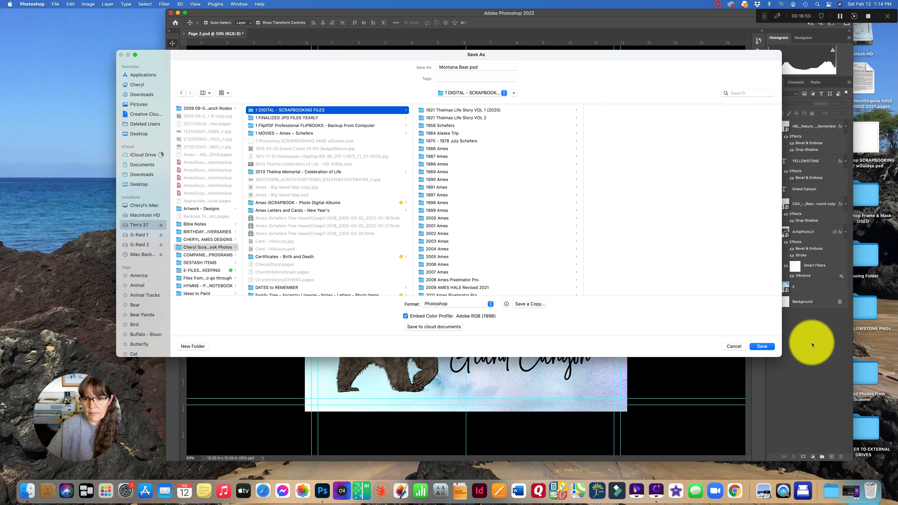
left_click(766, 346)
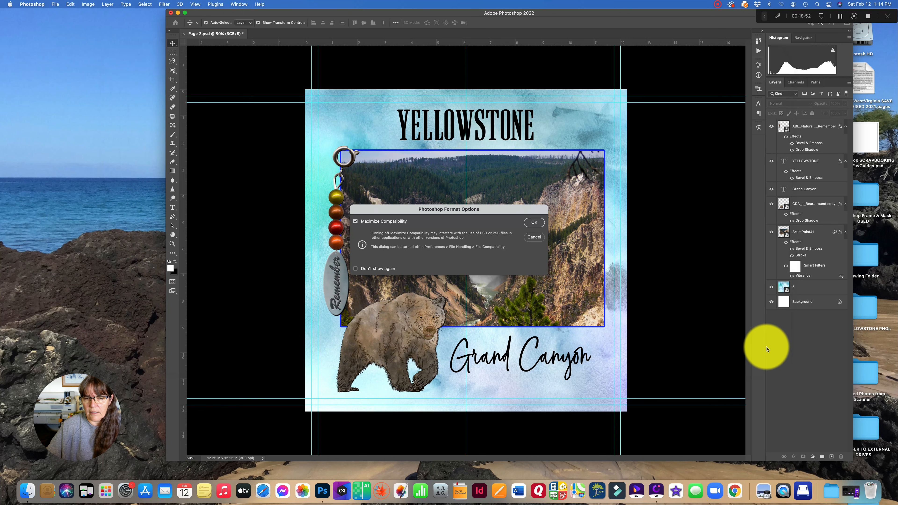
left_click(534, 223)
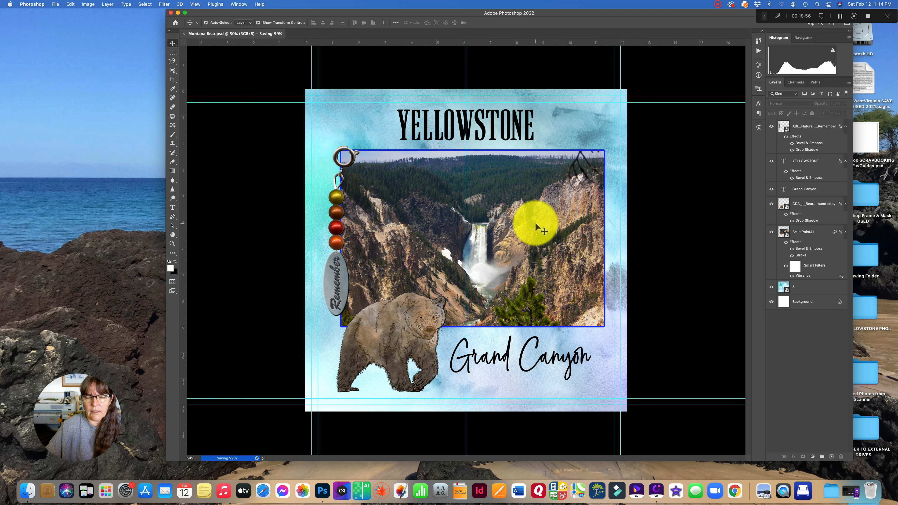
- Switch to Finder, open the 1 DIGITAL - SCRAPBOOKING FILES folder and select the saved Montana Bear.psd
left_click(27, 490)
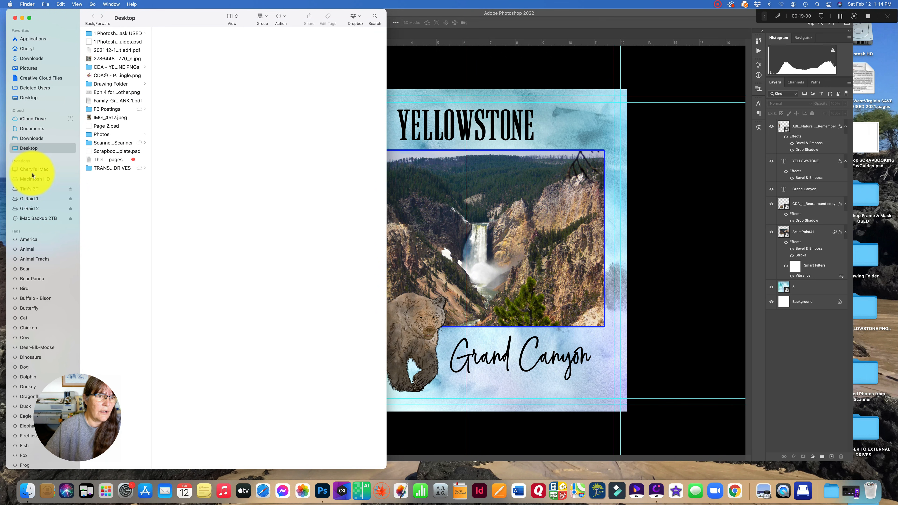
left_click(31, 188)
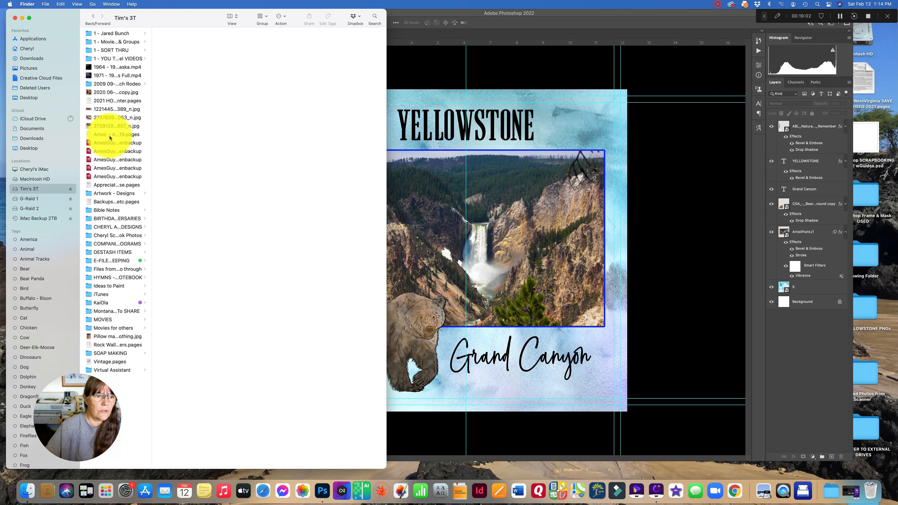
left_click(117, 227)
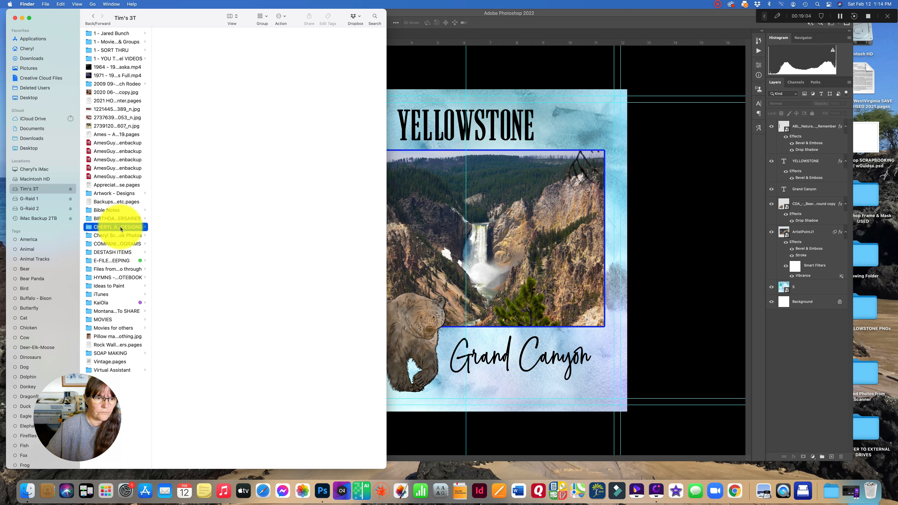
left_click(138, 235)
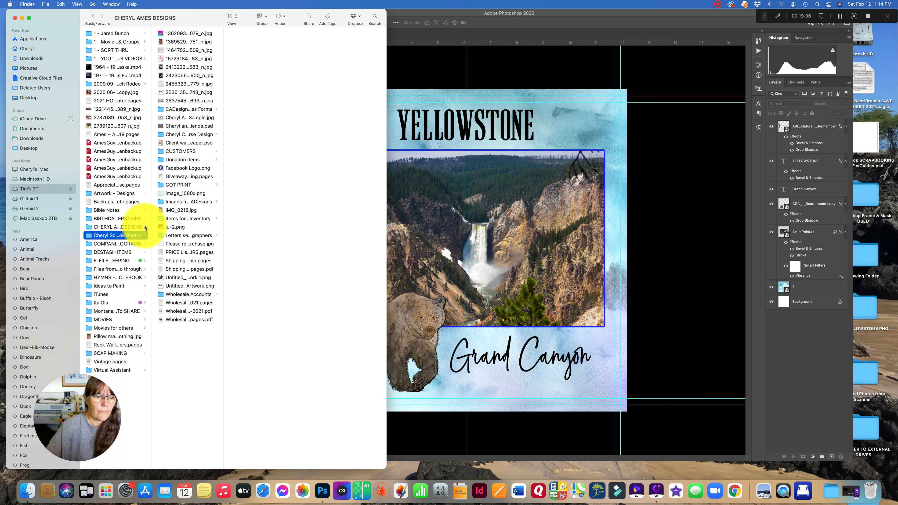
left_click(179, 34)
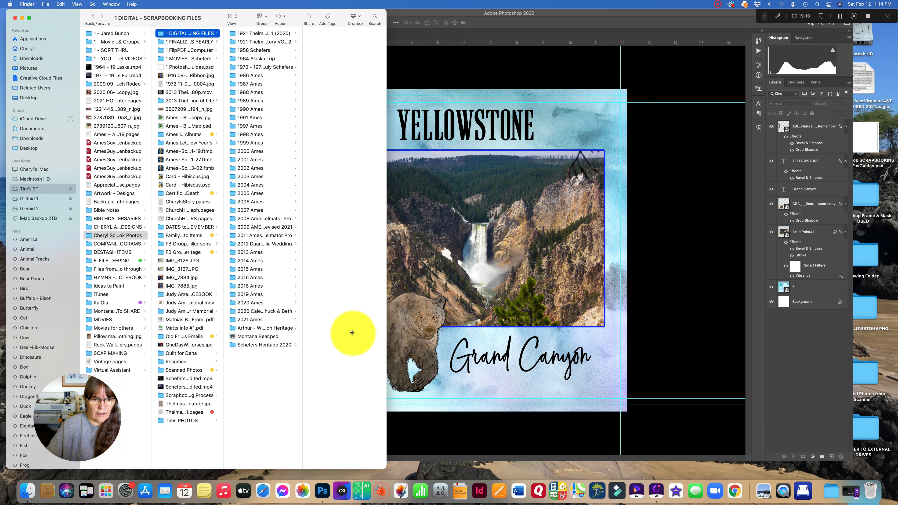
left_click(247, 336)
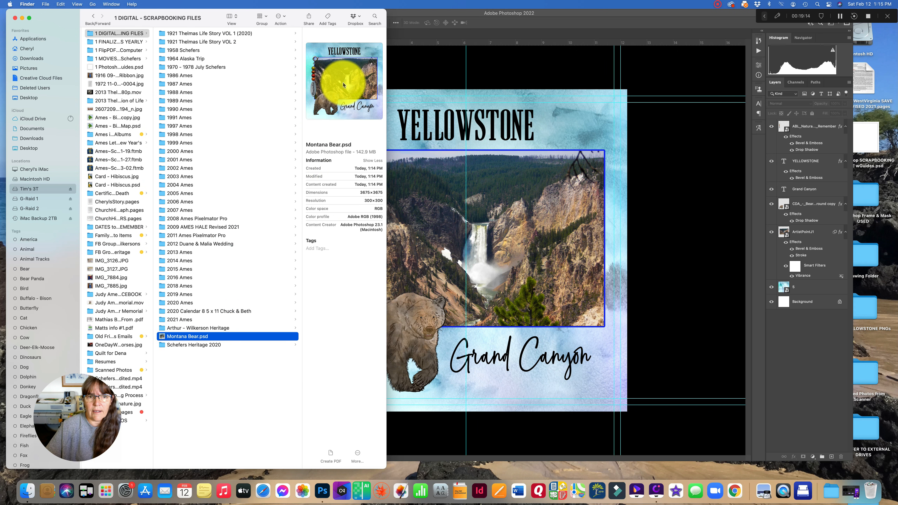
double_click(190, 336)
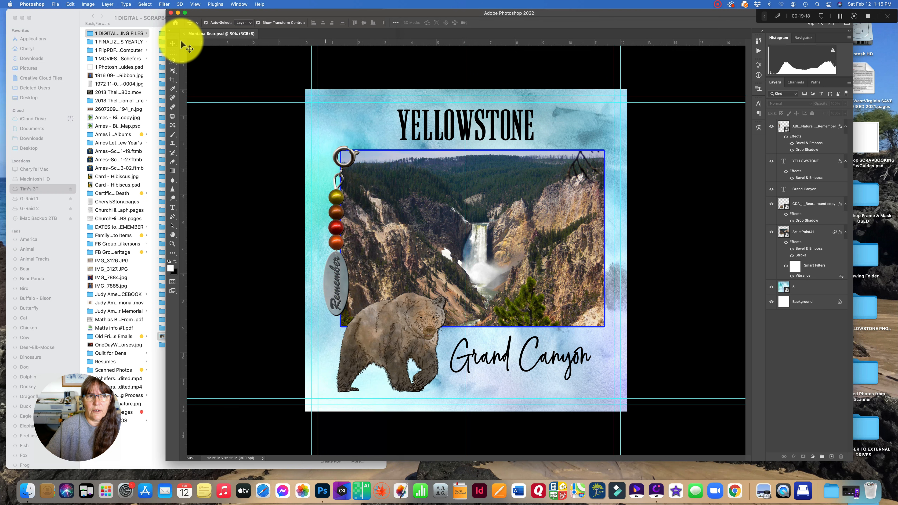
left_click(55, 4)
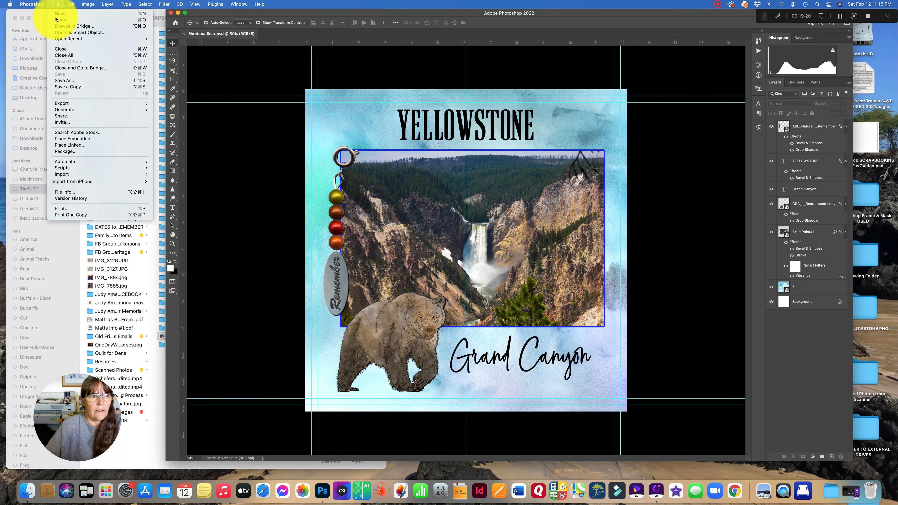
left_click(70, 81)
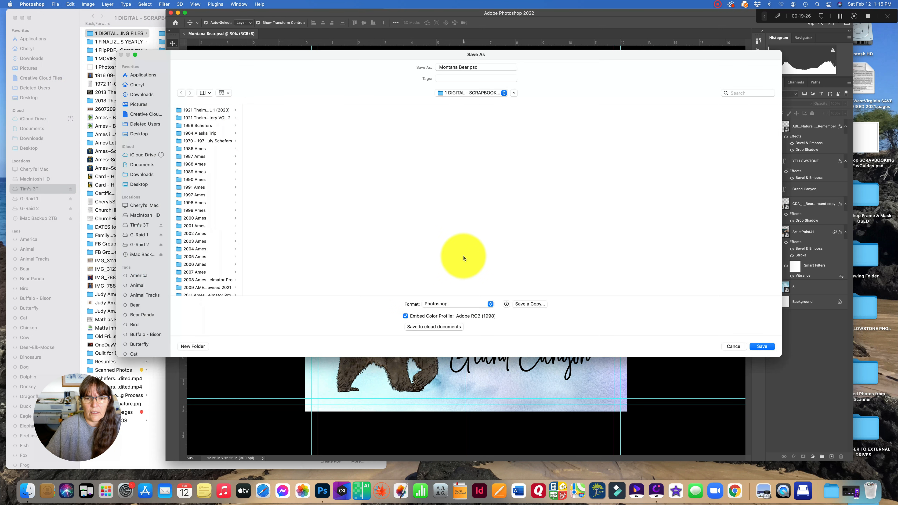
left_click(491, 305)
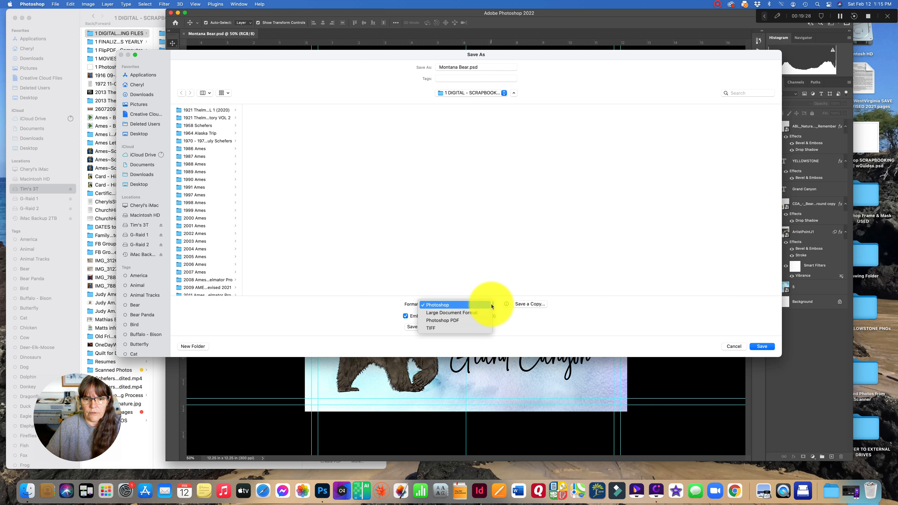
left_click(433, 328)
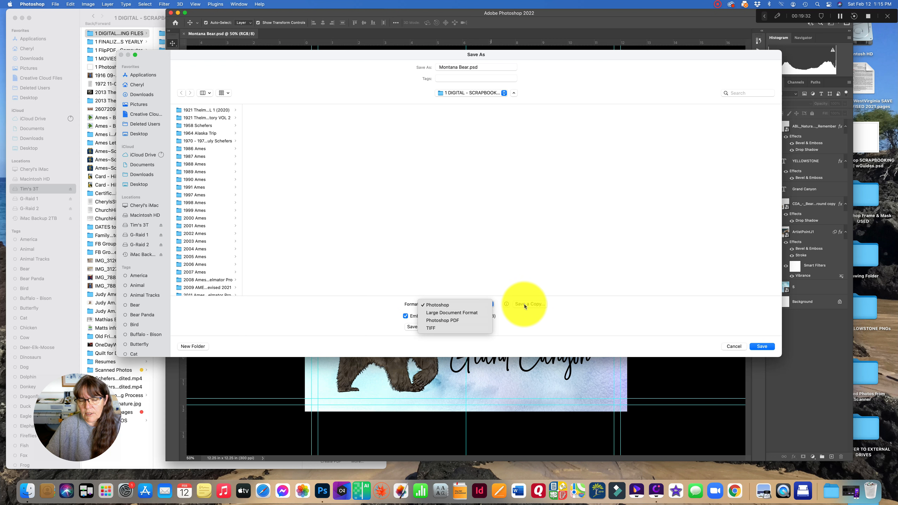
left_click(727, 349)
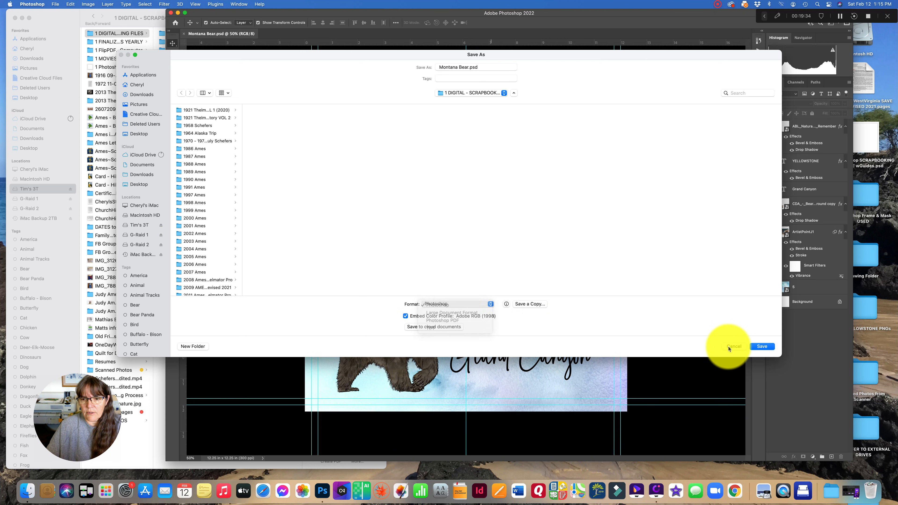
left_click(727, 349)
- Save a copy of the page as JPEG named Montana Bear.jpg in the 1 FINALIZED JPG FILES YEARLY folder, accepting the JPEG options
left_click(55, 5)
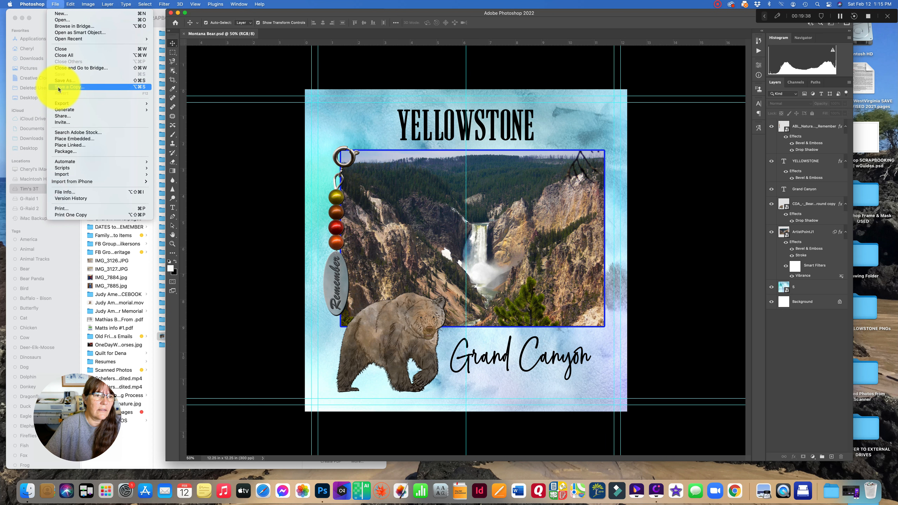
left_click(59, 87)
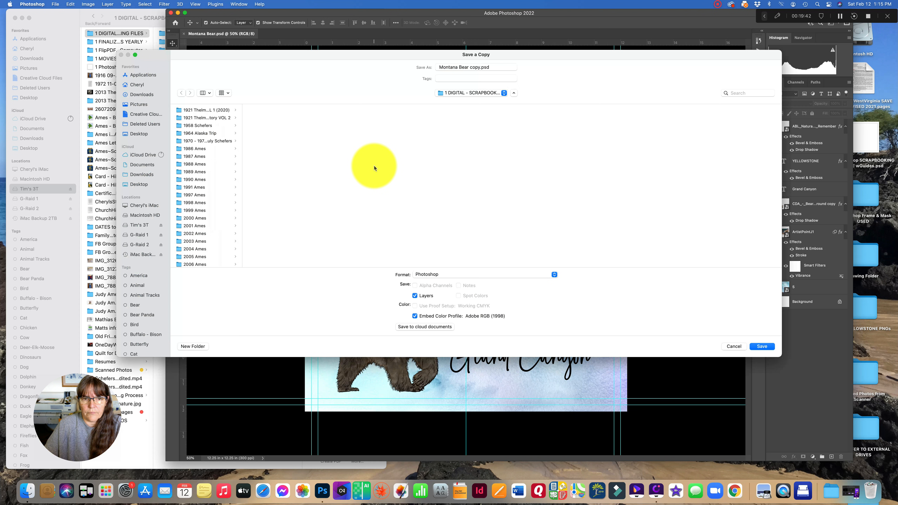
left_click(426, 274)
left_click(427, 274)
left_click(426, 273)
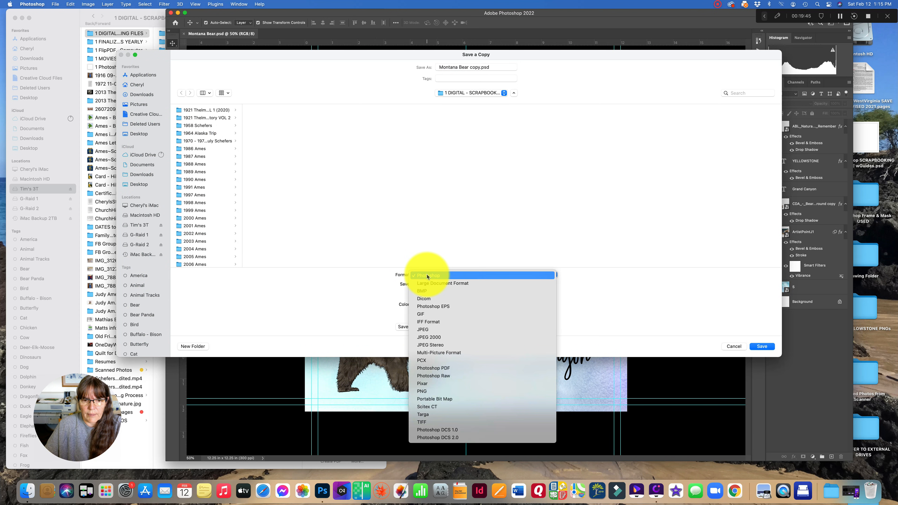
left_click(430, 330)
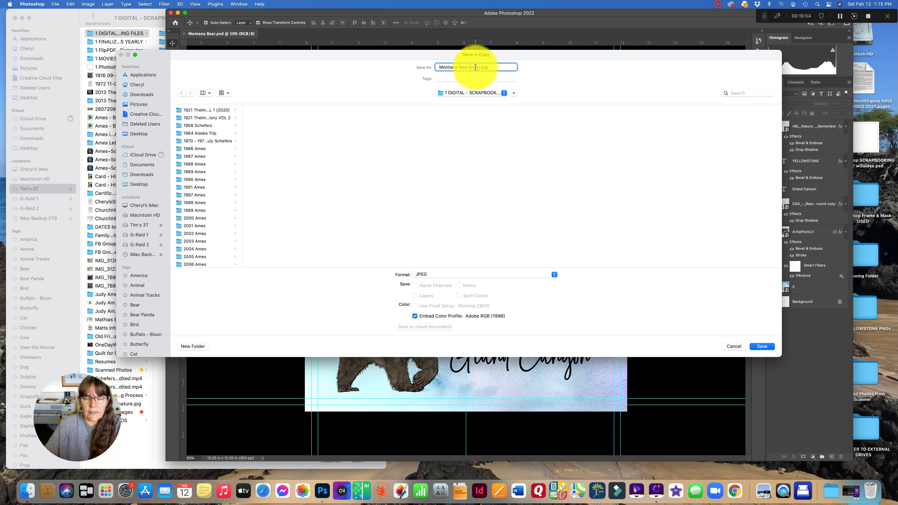
key("BackSpace")
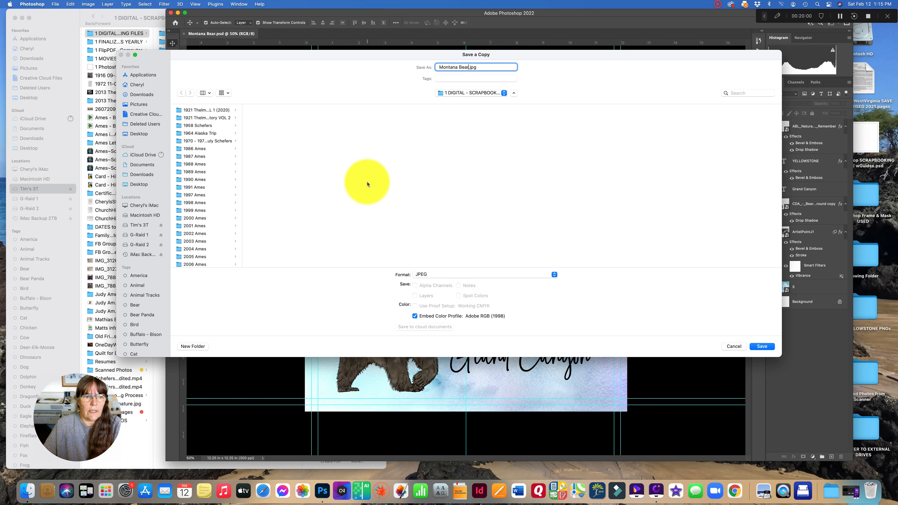
left_click(135, 225)
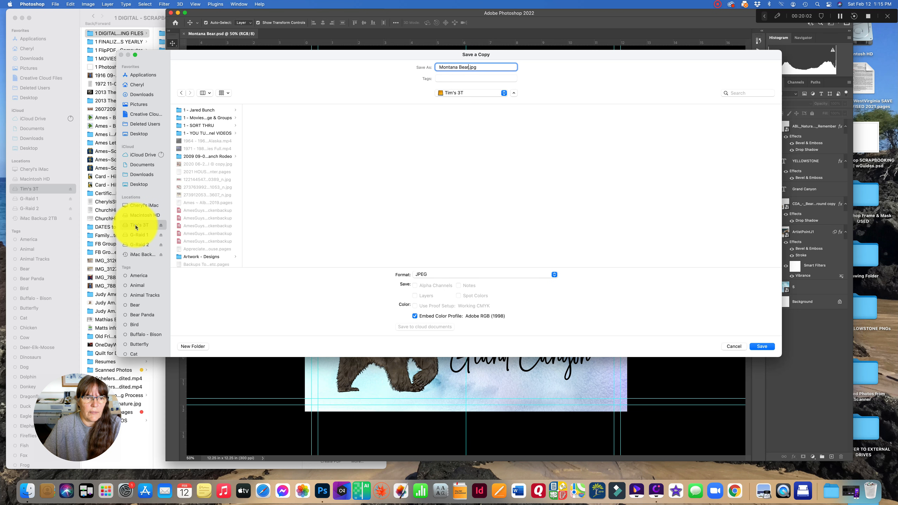
scroll(193, 247, "down", 10)
left_click(198, 137)
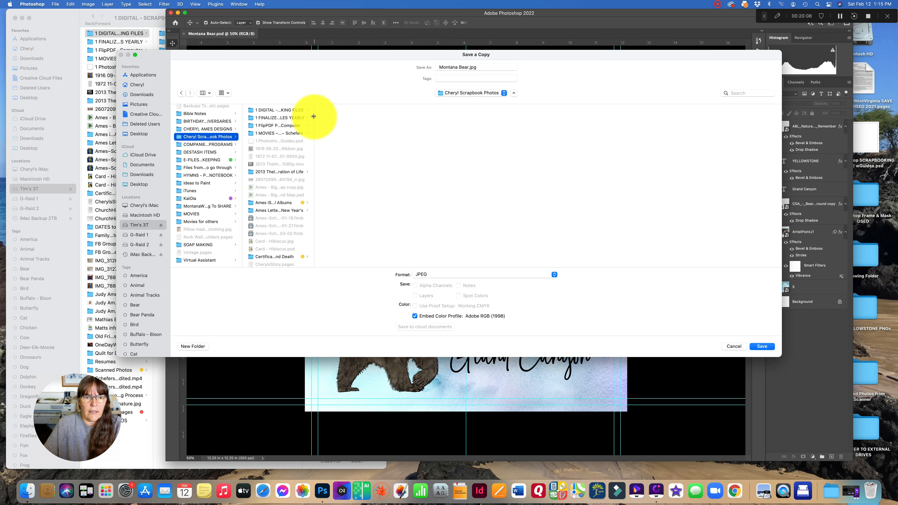
double_click(313, 116)
left_click(304, 117)
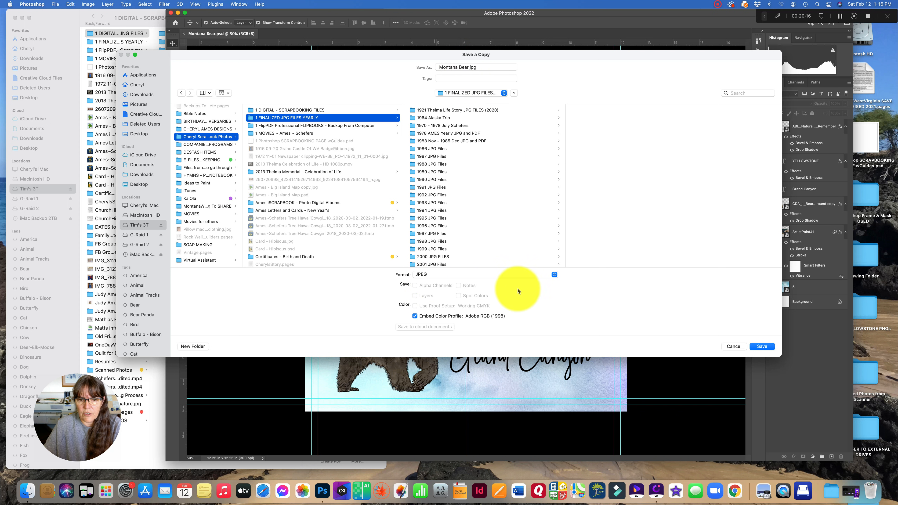
left_click(761, 346)
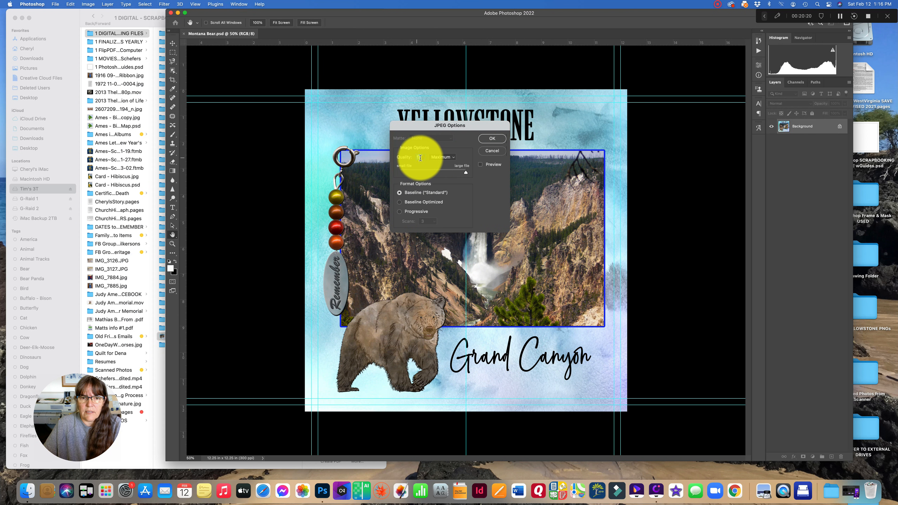
left_click(491, 140)
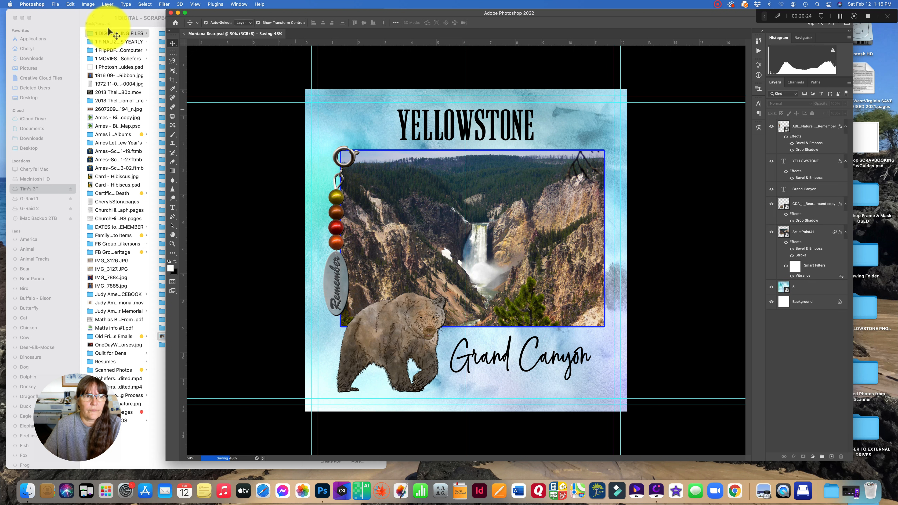
- In Finder, check Montana Bear.jpg in the JPG folder and Montana Bear.psd in the scrapbooking folder, then close the window
left_click(108, 25)
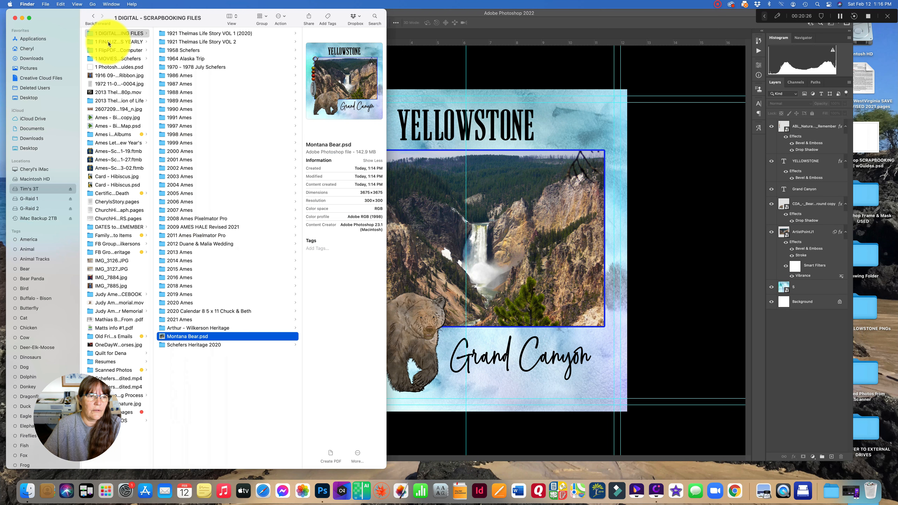
left_click(108, 41)
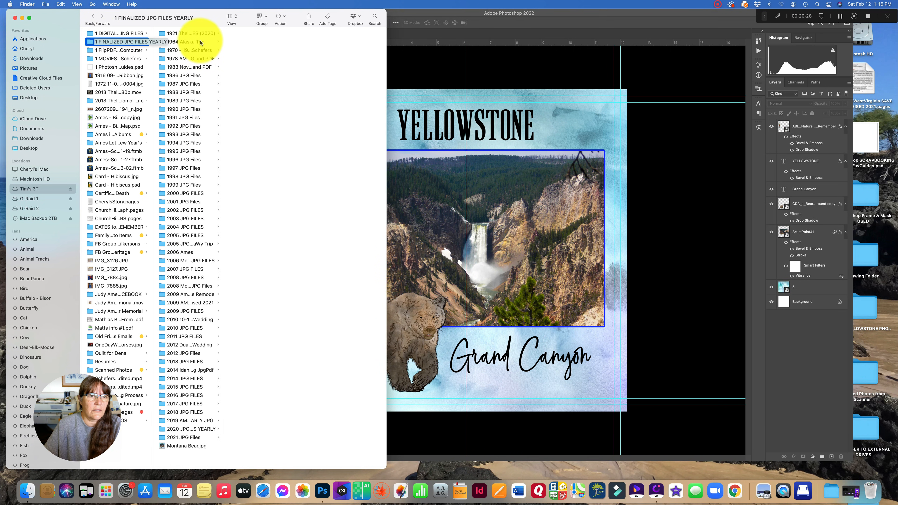
left_click(181, 446)
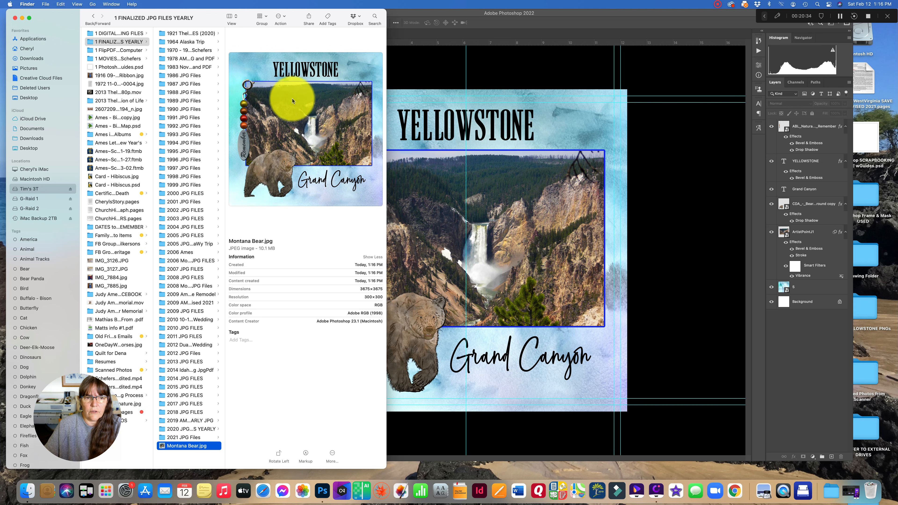
left_click(106, 33)
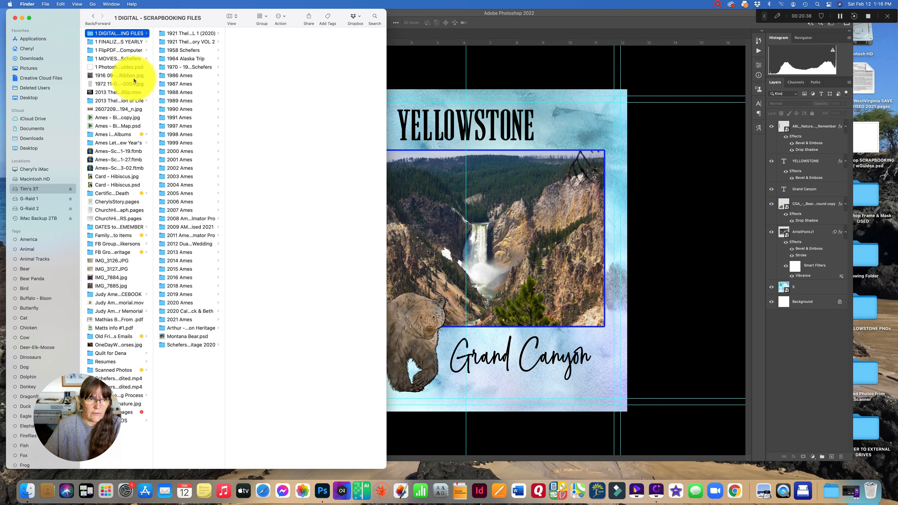
left_click(183, 337)
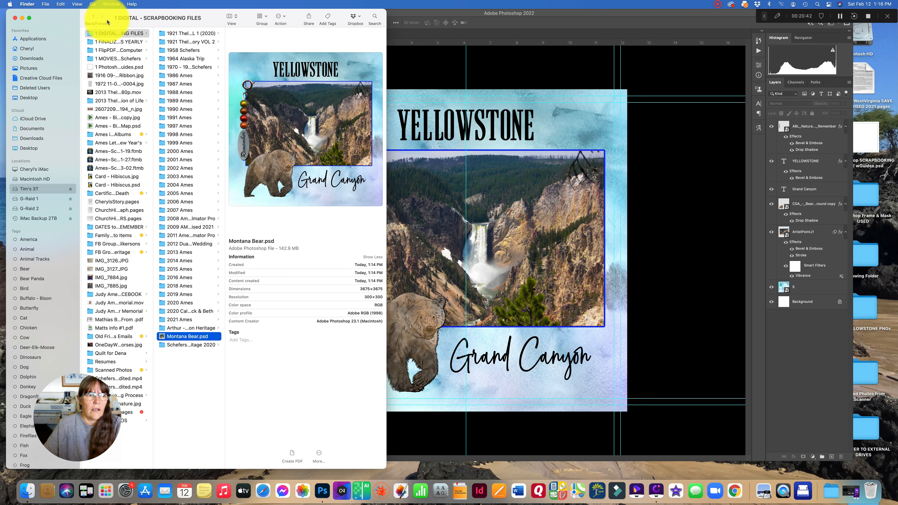
left_click(14, 18)
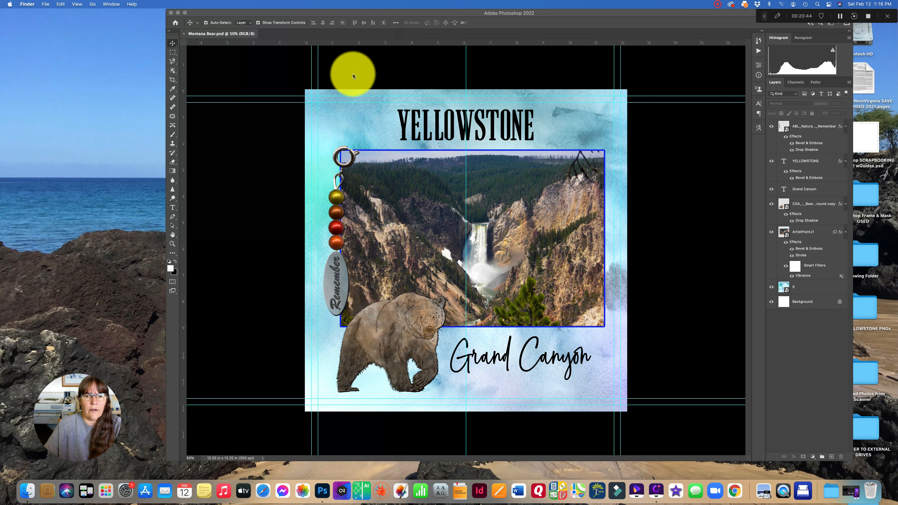
left_click(353, 74)
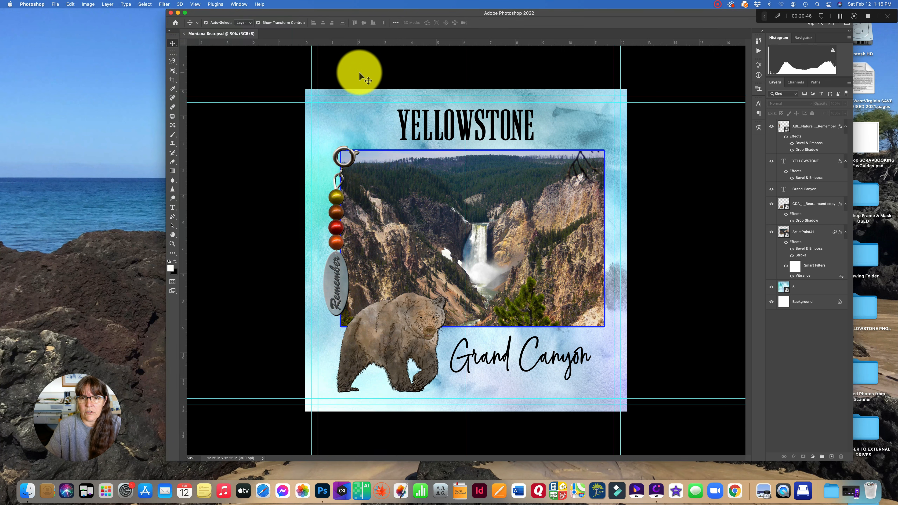